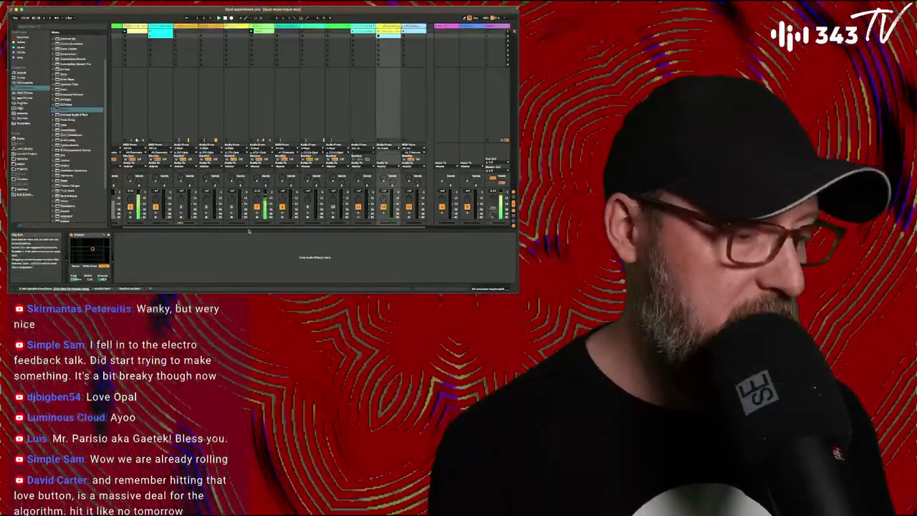
Open the audio clip on track 7 and flatten its gain envelope at the maximum level across the visible section.
{"action": "left_click", "coordinate": [263, 32]}
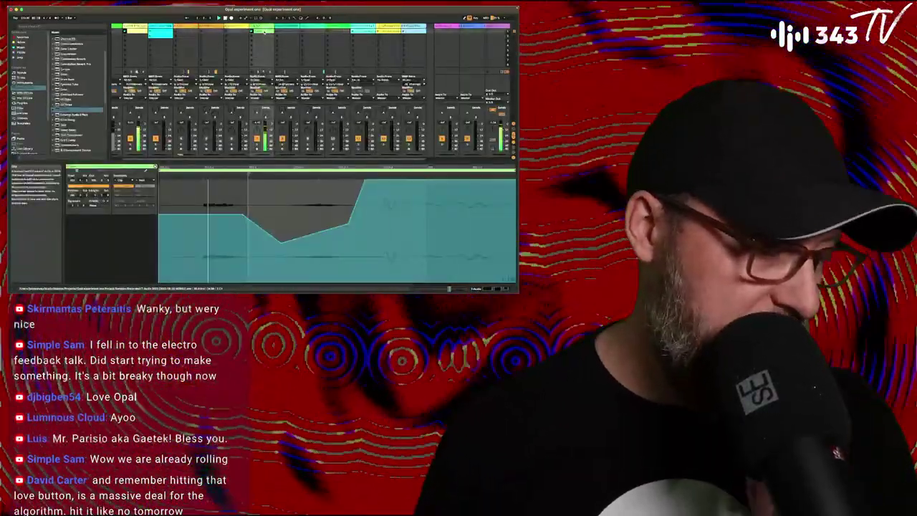
{"action": "key", "text": "b"}
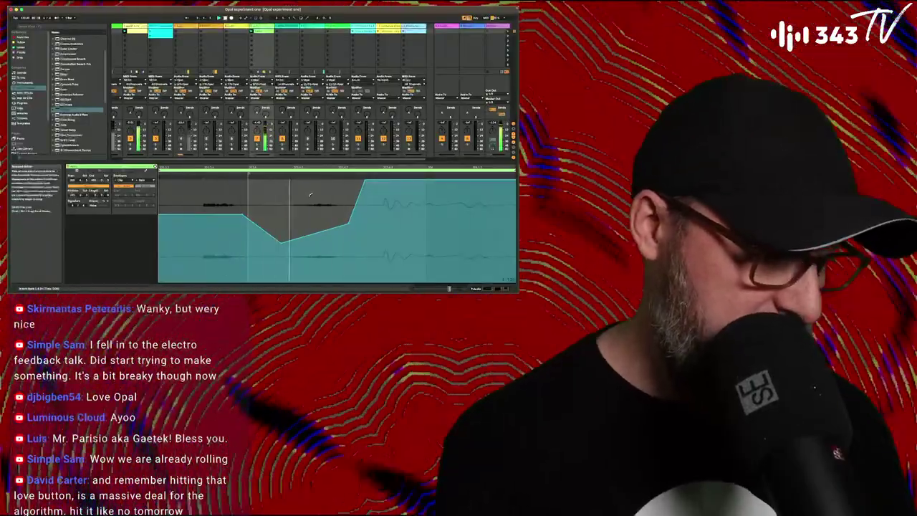
{"action": "mouse_move", "coordinate": [311, 192]}
{"action": "left_mouse_down"}
{"action": "mouse_move", "coordinate": [308, 185]}
{"action": "mouse_move", "coordinate": [392, 181]}
{"action": "left_mouse_up"}
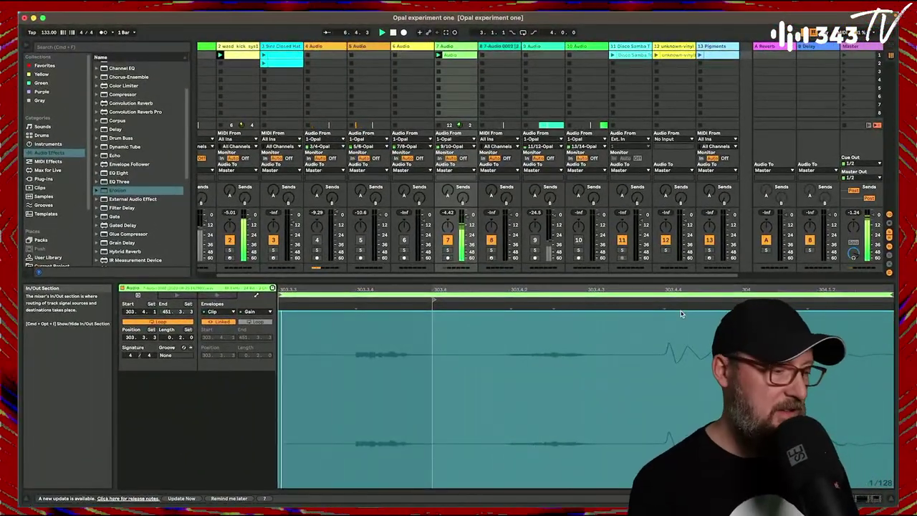
Show the clip's sample properties, duplicate the clip into slot 2 of track 7, and launch the copy.
{"action": "left_click", "coordinate": [230, 295]}
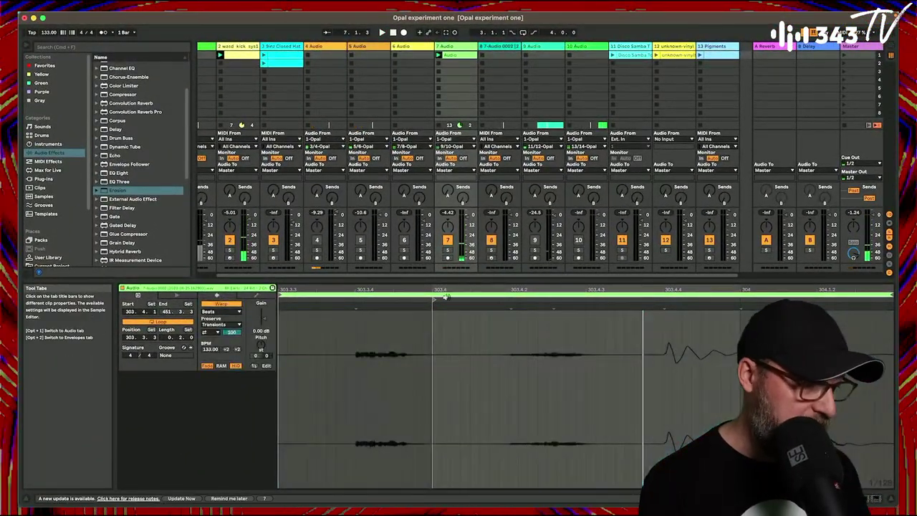
{"action": "left_click_drag", "start_coordinate": [440, 296], "coordinate": [462, 290]}
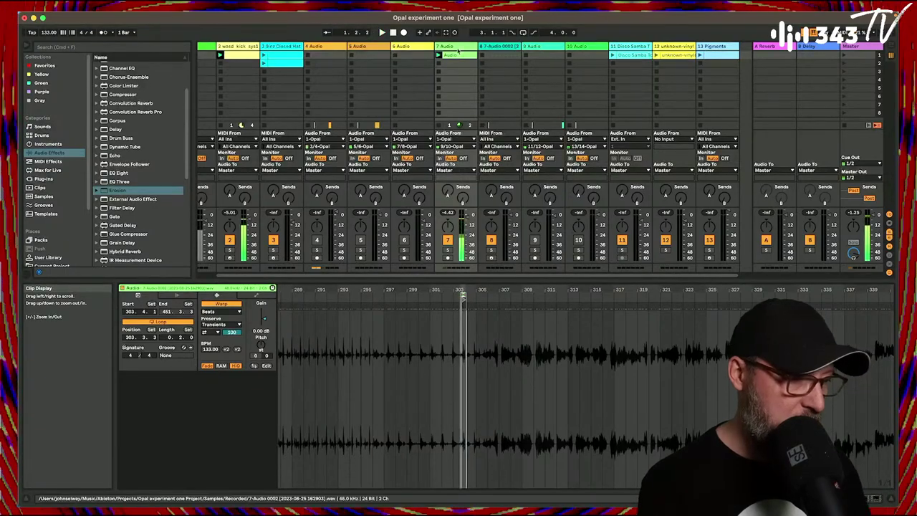
{"action": "left_click", "coordinate": [458, 55]}
{"action": "key", "text": "super+d"}
{"action": "left_click", "coordinate": [438, 63]}
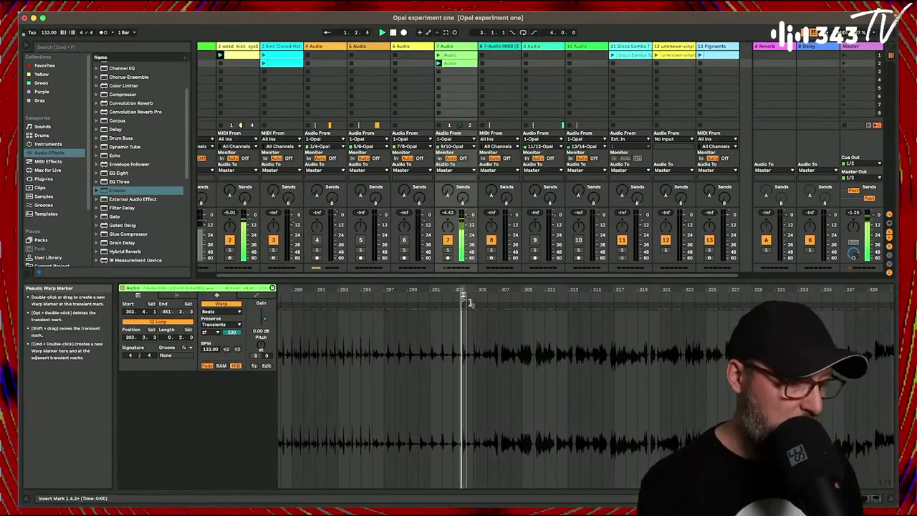
Try the slot 2 clip's two-beat loop near the start of the recording, at positions 17.1.1 and 1.4.2.
{"action": "left_click_drag", "start_coordinate": [464, 290], "coordinate": [666, 258]}
{"action": "left_click_drag", "start_coordinate": [666, 292], "coordinate": [690, 291]}
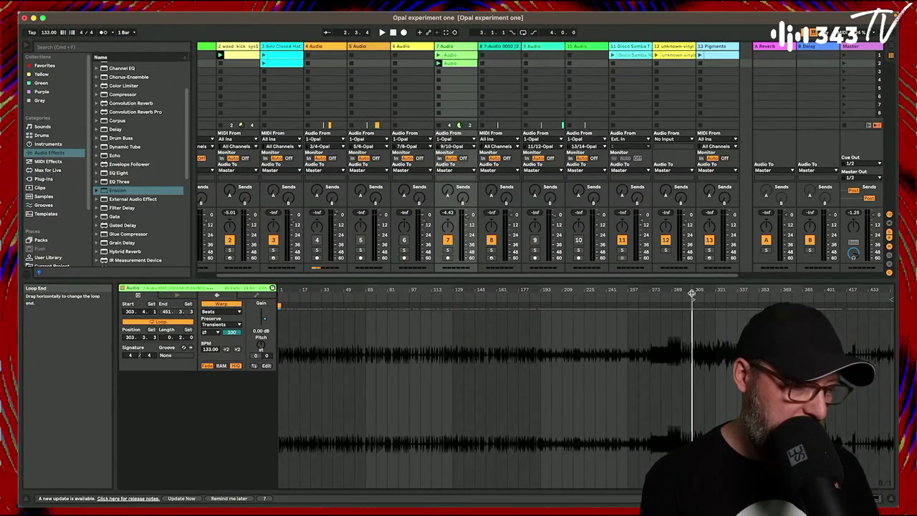
{"action": "mouse_move", "coordinate": [691, 292]}
{"action": "left_mouse_down"}
{"action": "mouse_move", "coordinate": [301, 294]}
{"action": "mouse_move", "coordinate": [282, 304]}
{"action": "mouse_move", "coordinate": [282, 337]}
{"action": "left_mouse_up"}
{"action": "key", "text": "space"}
{"action": "left_click", "coordinate": [303, 406]}
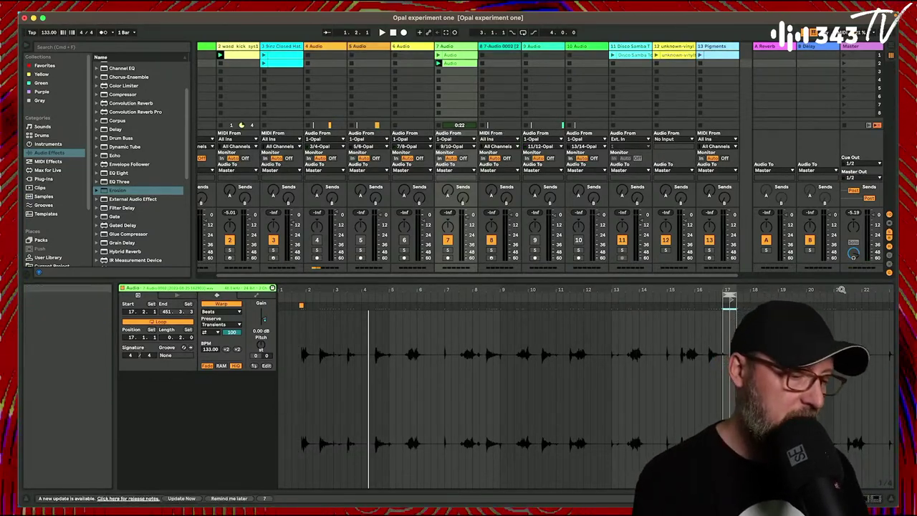
{"action": "left_click_drag", "start_coordinate": [709, 295], "coordinate": [307, 337]}
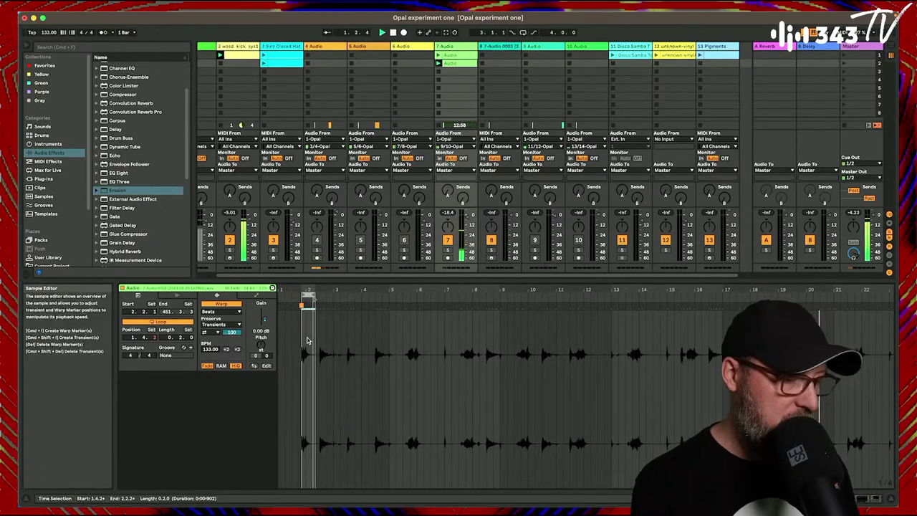
Try the slot 2 clip's two-beat loop around the second hit, at positions 2.2.4 and 2.3.1.
{"action": "mouse_move", "coordinate": [320, 288]}
{"action": "left_mouse_down"}
{"action": "mouse_move", "coordinate": [320, 330]}
{"action": "mouse_move", "coordinate": [319, 300]}
{"action": "left_mouse_up"}
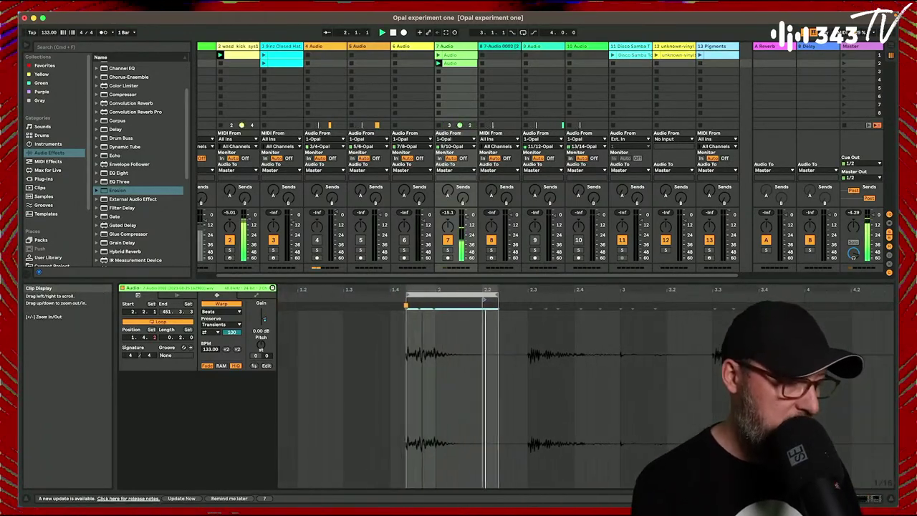
{"action": "left_click_drag", "start_coordinate": [421, 291], "coordinate": [526, 301]}
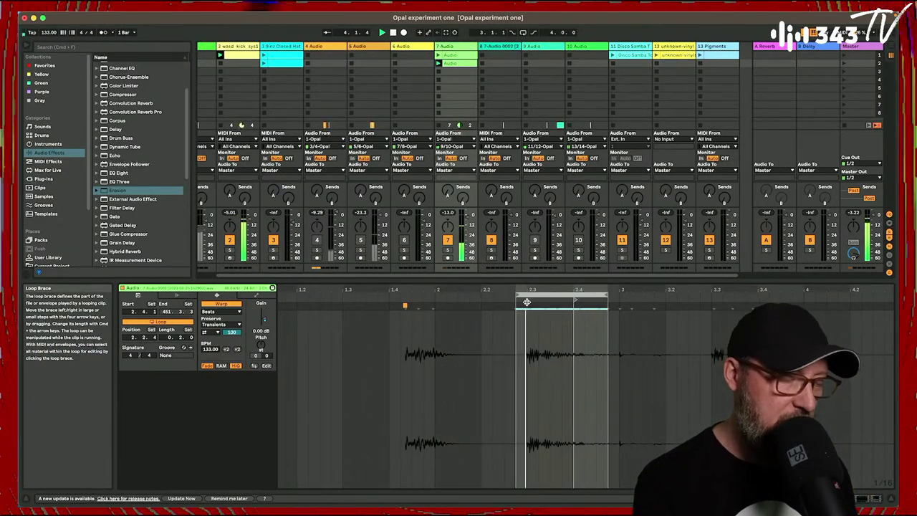
{"action": "left_click", "coordinate": [526, 302]}
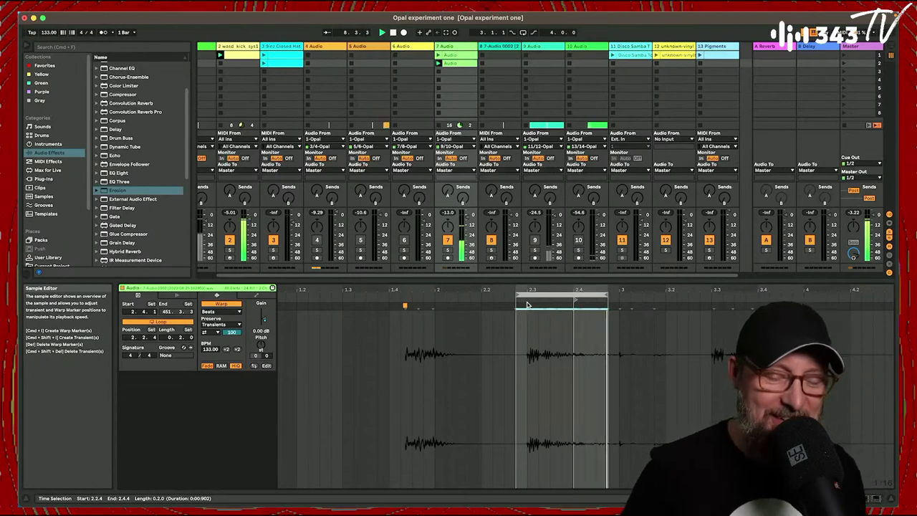
{"action": "mouse_move", "coordinate": [533, 293]}
{"action": "left_mouse_down"}
{"action": "mouse_move", "coordinate": [419, 301]}
{"action": "mouse_move", "coordinate": [549, 302]}
{"action": "left_mouse_up"}
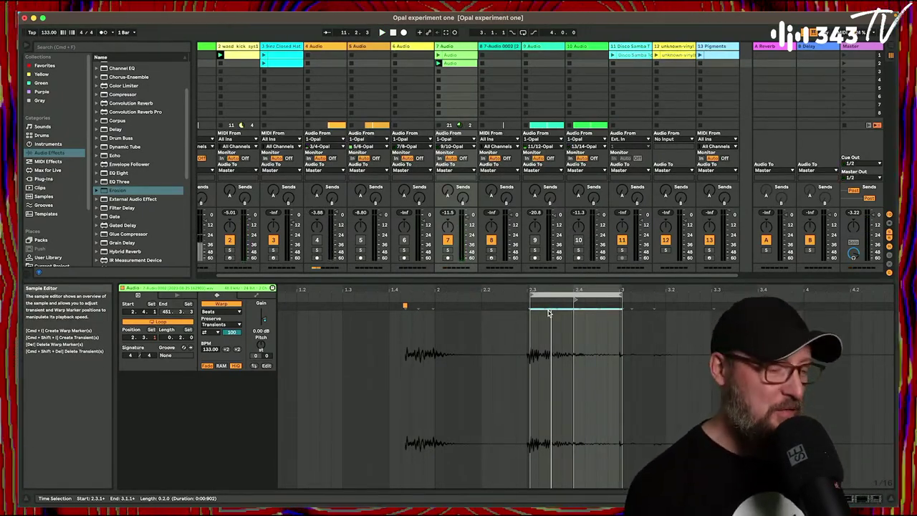
Move the slot 2 clip's two-beat loop to 5.3.3 and launch the first closed-hat clip on track 3 alongside it.
{"action": "left_click_drag", "start_coordinate": [570, 289], "coordinate": [488, 300]}
{"action": "key", "text": "space"}
{"action": "left_click_drag", "start_coordinate": [412, 289], "coordinate": [462, 290]}
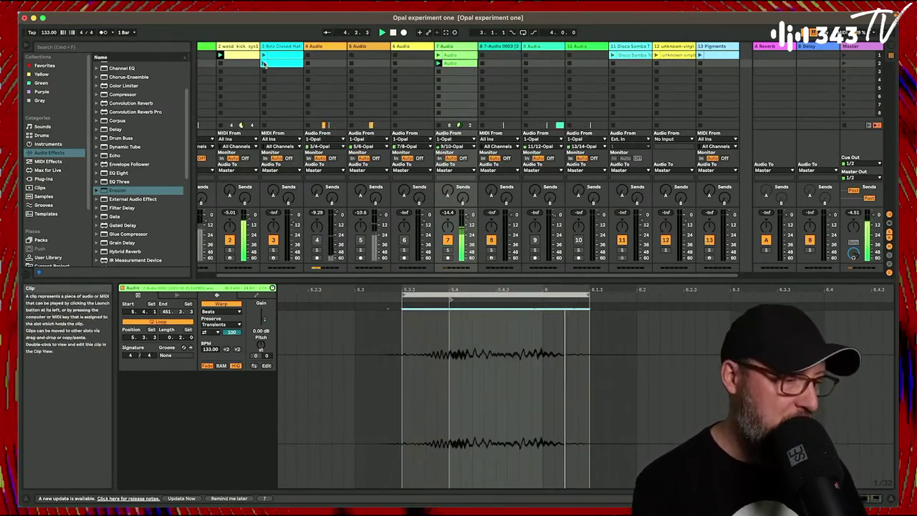
{"action": "left_click", "coordinate": [263, 59]}
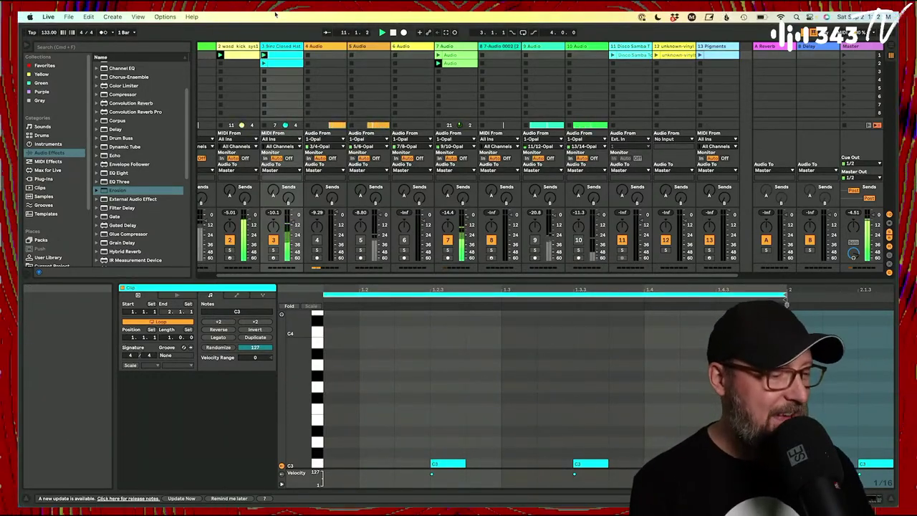
Duplicate the slot 2 clip on track 7 into slot 3 and launch the copy.
{"action": "left_click", "coordinate": [461, 63]}
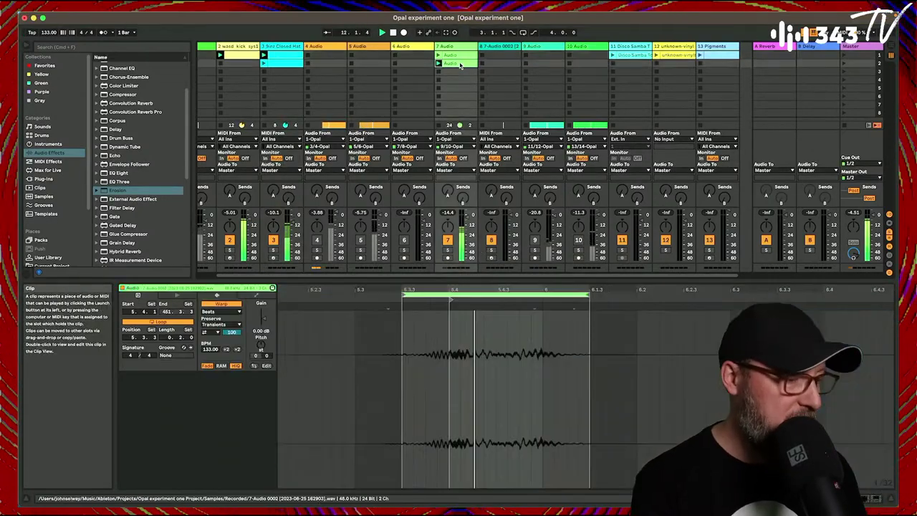
{"action": "key", "text": "super+d"}
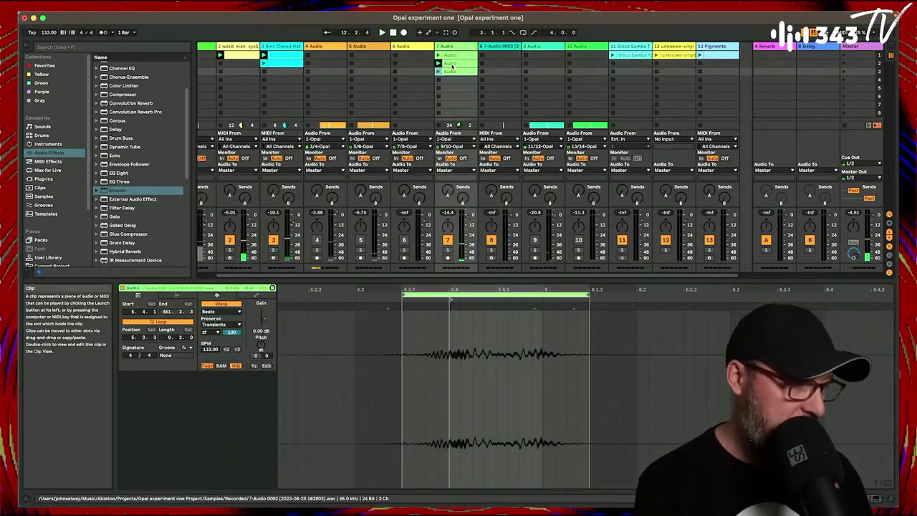
{"action": "left_click", "coordinate": [439, 72]}
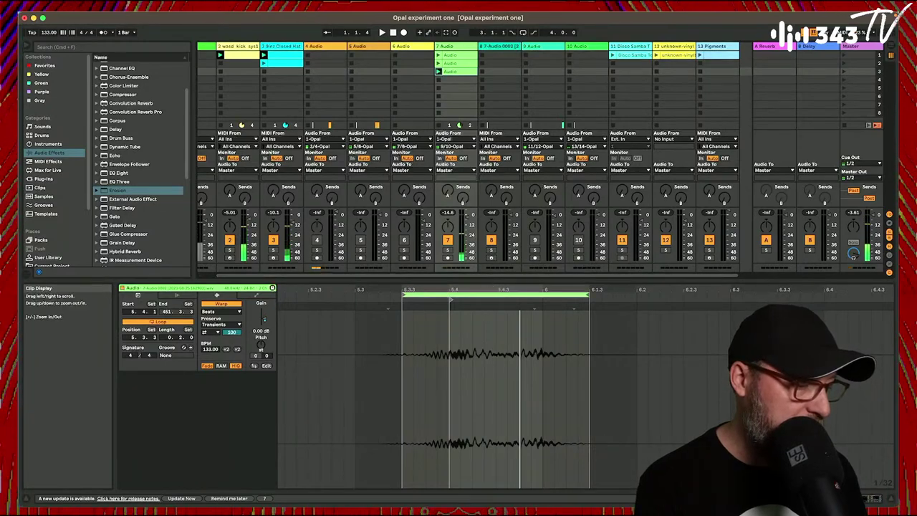
Move the slot 3 clip's two-beat loop to position 2.2.3 and restart playback.
{"action": "left_click_drag", "start_coordinate": [465, 290], "coordinate": [600, 258]}
{"action": "left_click_drag", "start_coordinate": [600, 295], "coordinate": [369, 322]}
{"action": "key", "text": "space"}
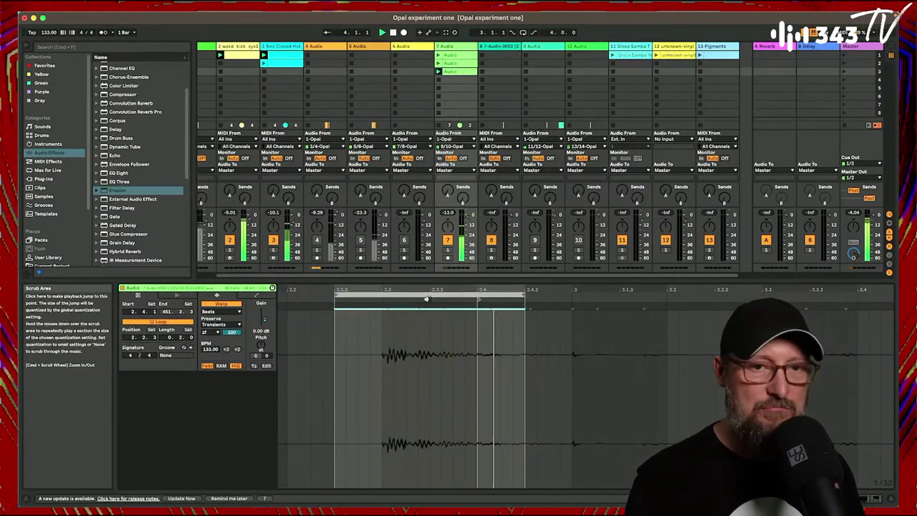
Show track 7's effects and raise the track volume to -0.5 dB, checking the level in playback.
{"action": "left_click", "coordinate": [457, 47]}
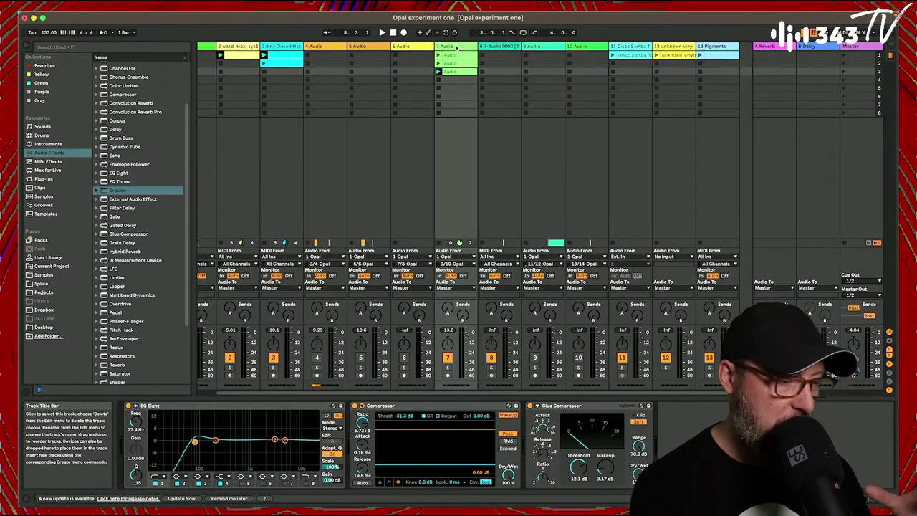
{"action": "key", "text": "space"}
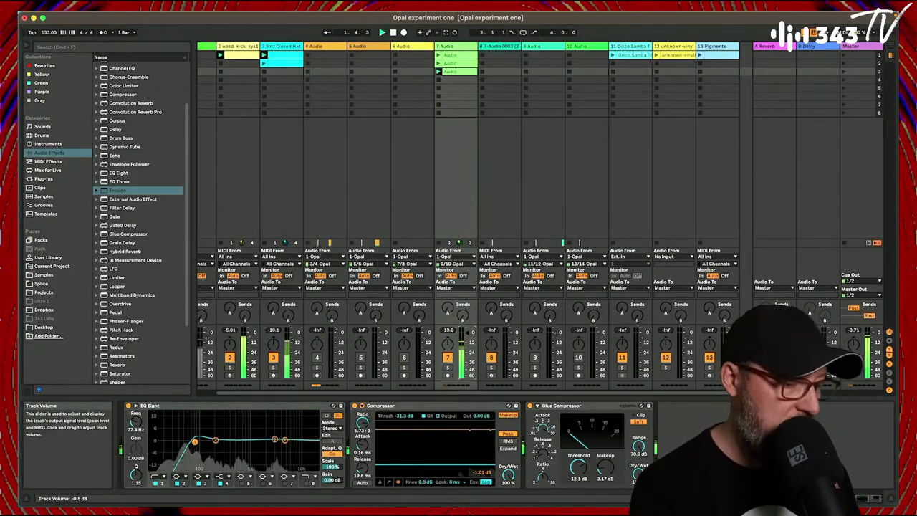
{"action": "key", "text": "space"}
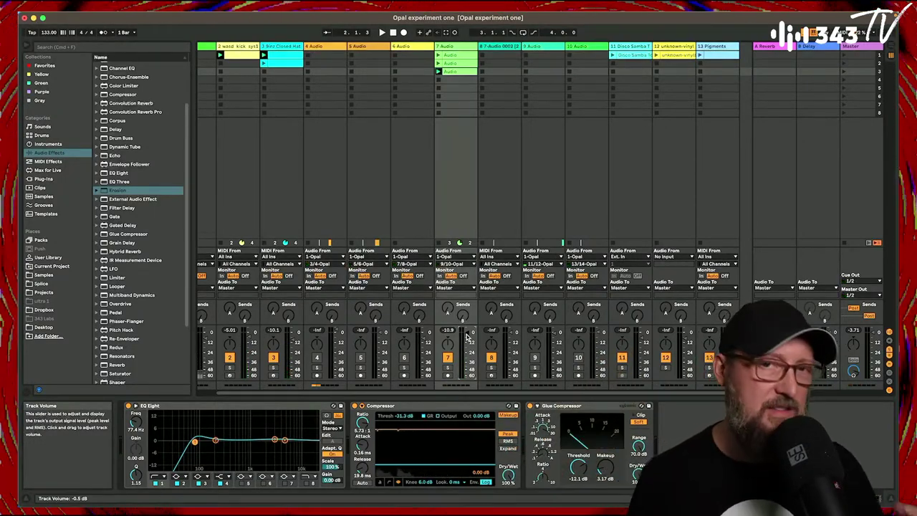
{"action": "key", "text": "space"}
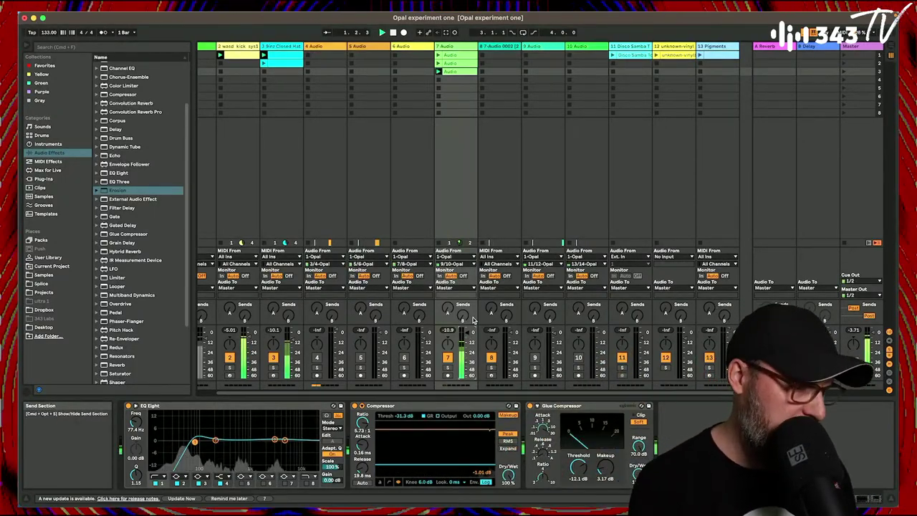
Duplicate the slot 3 clip on track 7 into slot 4 and open the copy for sample editing.
{"action": "key", "text": "super+d"}
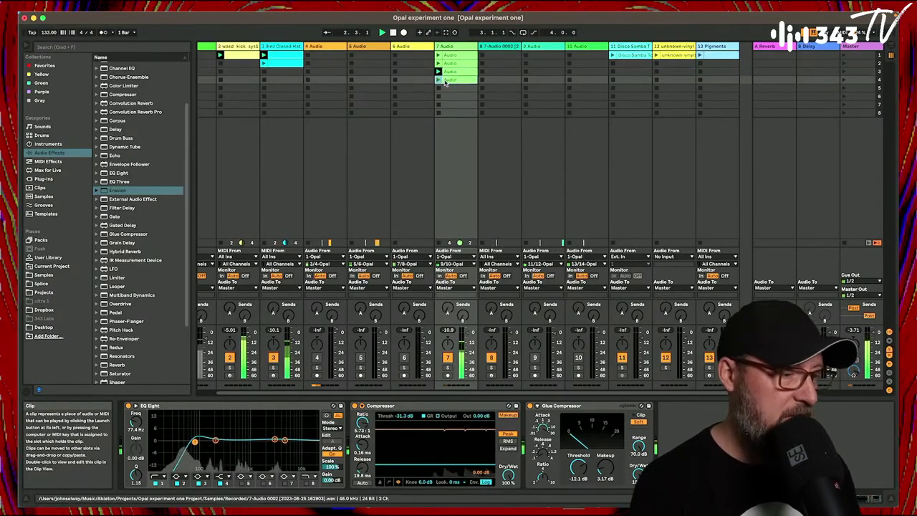
{"action": "double_click", "coordinate": [449, 80]}
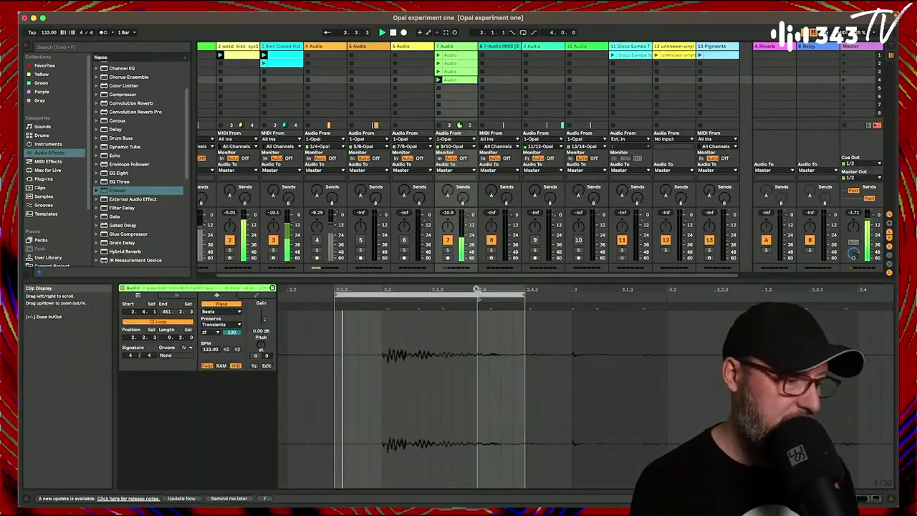
Audition sections deep in the recording and place the slot 4 clip's two-beat loop at position 193.1.2.
{"action": "mouse_move", "coordinate": [477, 289]}
{"action": "left_mouse_down"}
{"action": "mouse_move", "coordinate": [332, 293]}
{"action": "mouse_move", "coordinate": [591, 308]}
{"action": "mouse_move", "coordinate": [442, 290]}
{"action": "mouse_move", "coordinate": [513, 294]}
{"action": "mouse_move", "coordinate": [428, 302]}
{"action": "mouse_move", "coordinate": [567, 304]}
{"action": "mouse_move", "coordinate": [366, 297]}
{"action": "mouse_move", "coordinate": [487, 313]}
{"action": "mouse_move", "coordinate": [348, 291]}
{"action": "mouse_move", "coordinate": [517, 324]}
{"action": "mouse_move", "coordinate": [705, 343]}
{"action": "left_mouse_up"}
{"action": "mouse_move", "coordinate": [704, 289]}
{"action": "left_mouse_down"}
{"action": "mouse_move", "coordinate": [352, 294]}
{"action": "mouse_move", "coordinate": [543, 322]}
{"action": "left_mouse_up"}
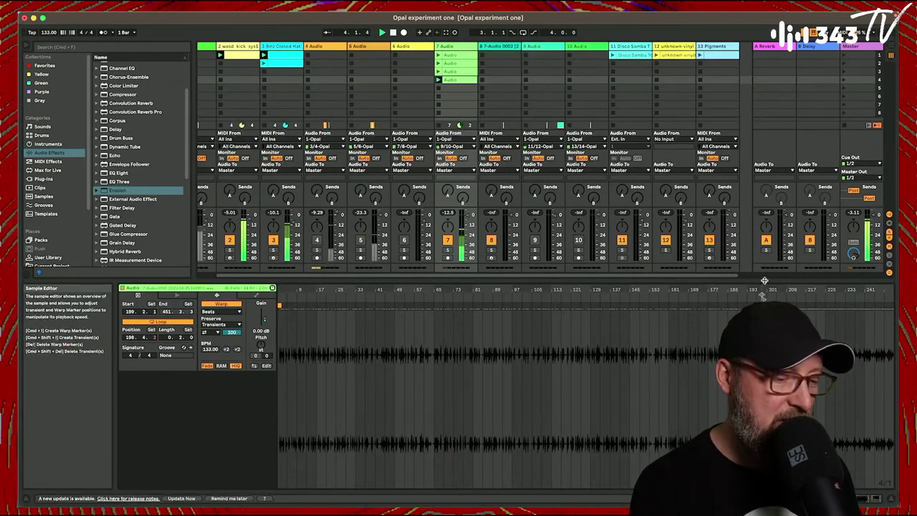
{"action": "mouse_move", "coordinate": [762, 292]}
{"action": "left_mouse_down"}
{"action": "mouse_move", "coordinate": [518, 304]}
{"action": "mouse_move", "coordinate": [520, 294]}
{"action": "mouse_move", "coordinate": [554, 301]}
{"action": "mouse_move", "coordinate": [542, 303]}
{"action": "left_mouse_up"}
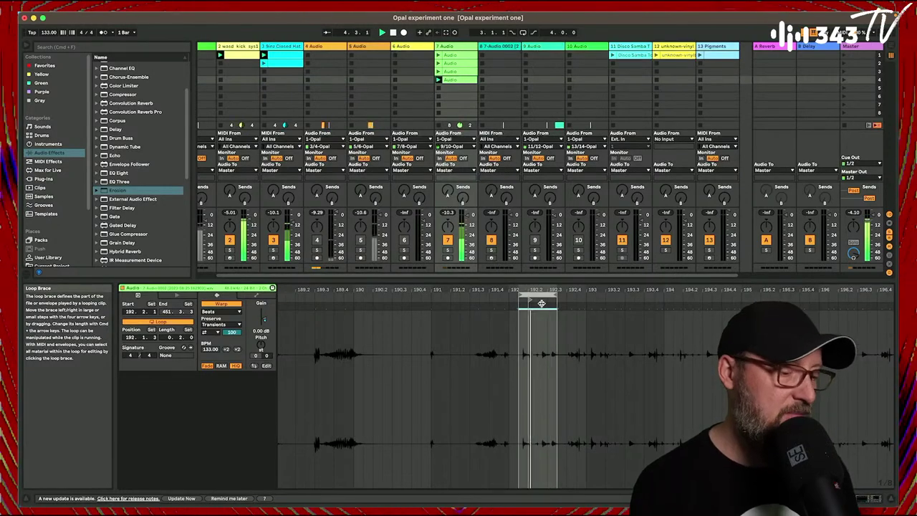
{"action": "key", "text": "space"}
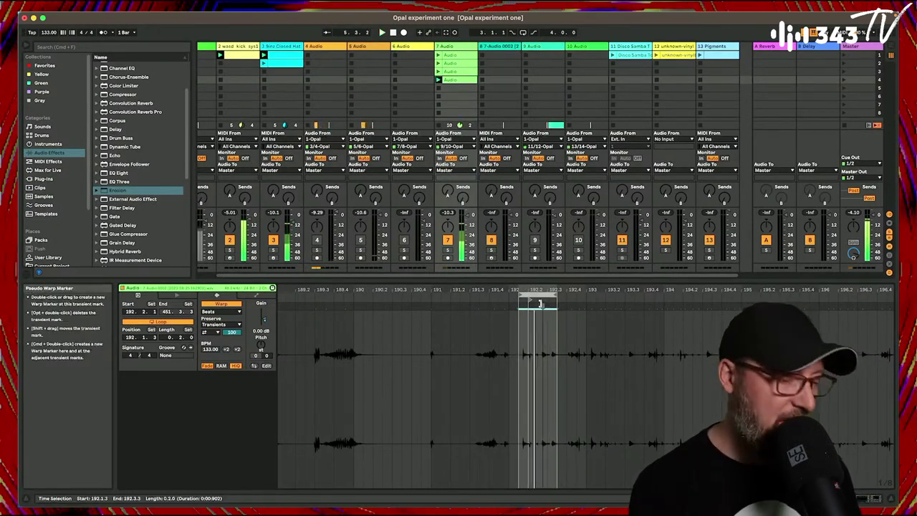
{"action": "left_click_drag", "start_coordinate": [534, 290], "coordinate": [490, 289]}
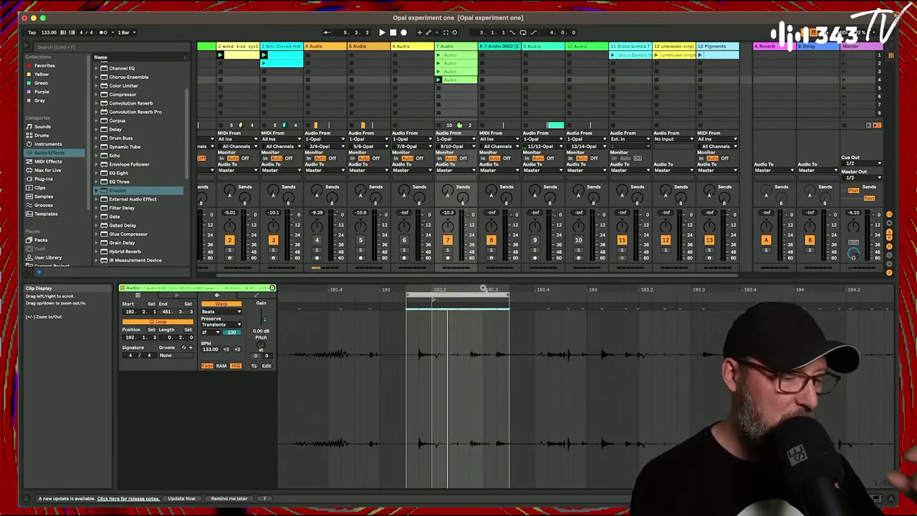
{"action": "left_click_drag", "start_coordinate": [484, 289], "coordinate": [520, 308]}
{"action": "key", "text": "space"}
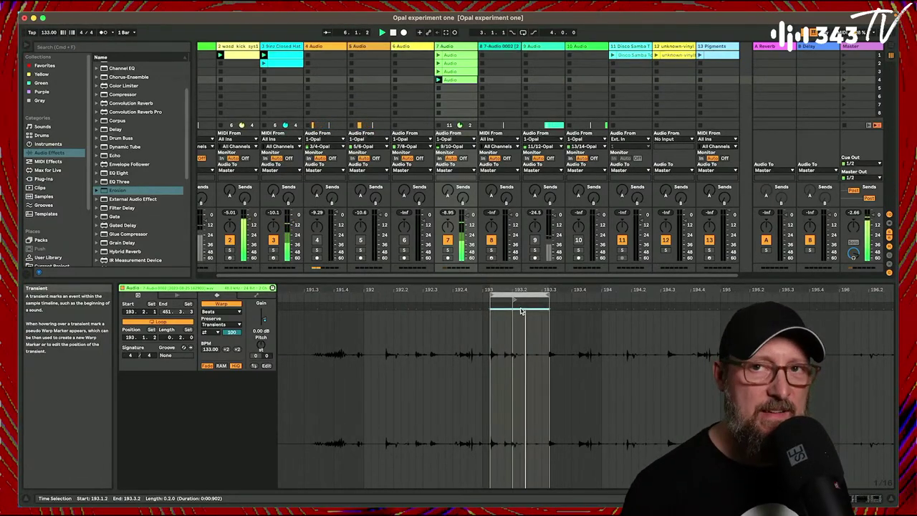
{"action": "left_click_drag", "start_coordinate": [515, 289], "coordinate": [516, 342]}
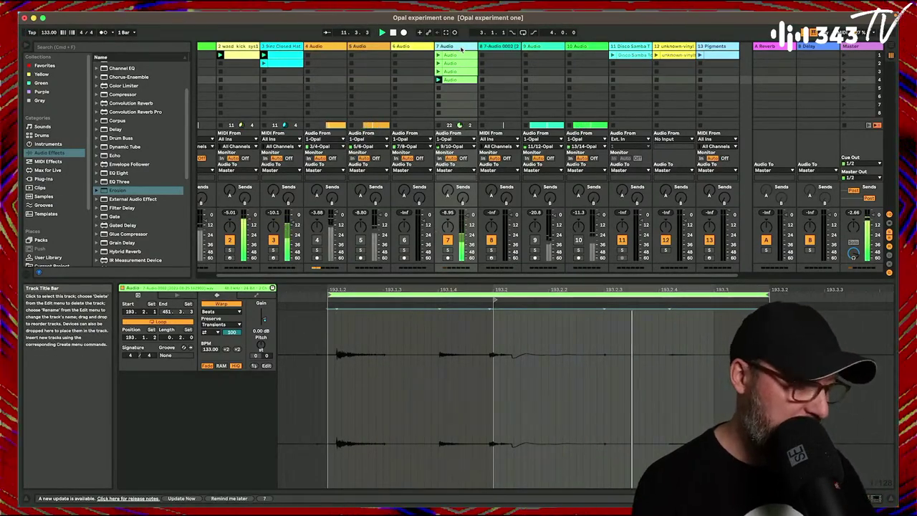
Insert an audio track after track 7 and move the slot 4 clip into its first slot.
{"action": "key", "text": "super+t"}
{"action": "left_click_drag", "start_coordinate": [464, 77], "coordinate": [495, 55]}
{"action": "left_click", "coordinate": [494, 47]}
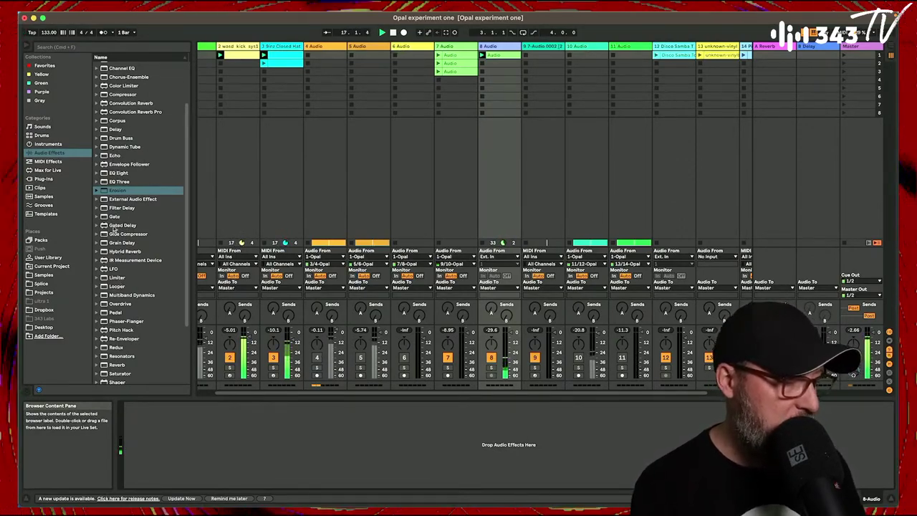
Add a Compressor to the new audio track with makeup on, threshold -21.5 dB, ratio 7.41:1 and attack 0.12 ms.
{"action": "double_click", "coordinate": [120, 94]}
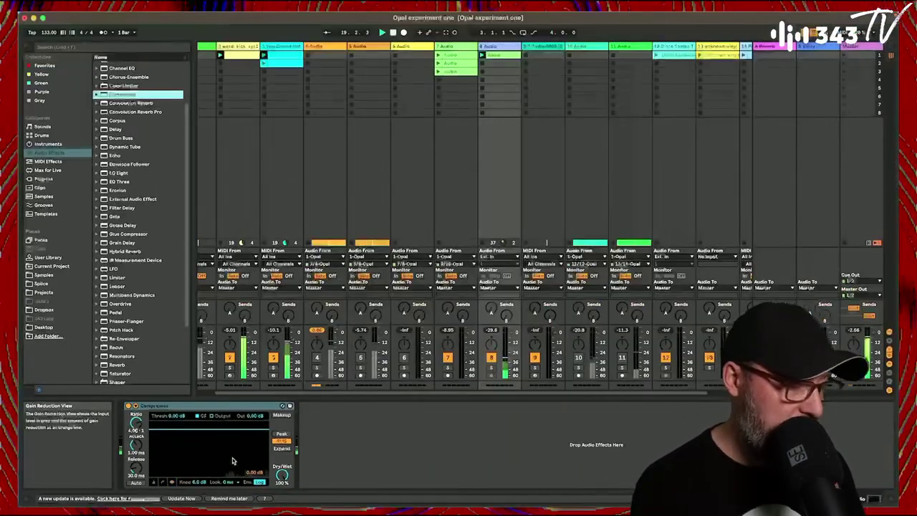
{"action": "left_click", "coordinate": [336, 370]}
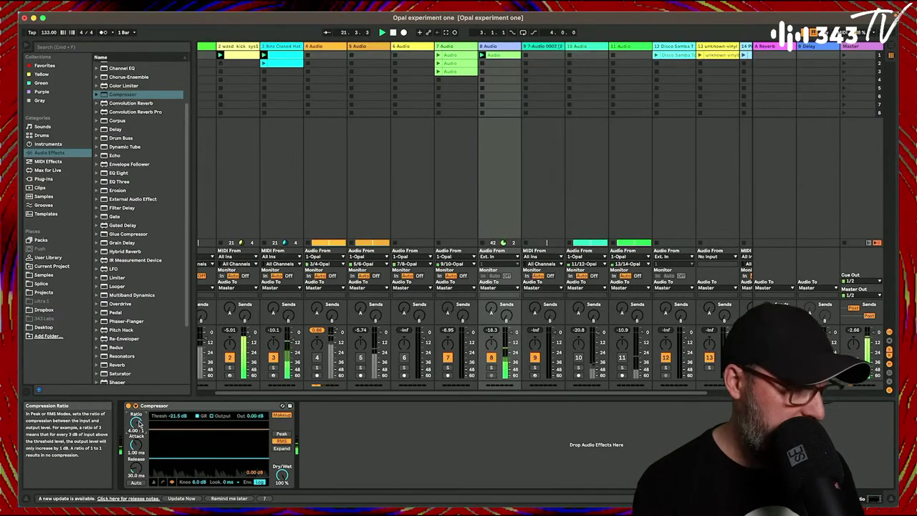
{"action": "left_click_drag", "start_coordinate": [136, 444], "coordinate": [136, 459]}
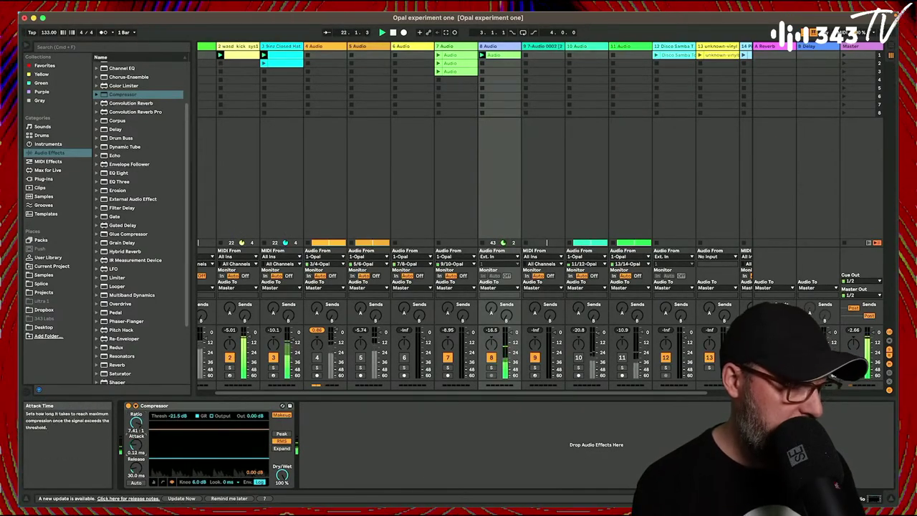
Switch the Compressor on track 8 to Peak mode, with attack 0.19 ms and threshold -49.6 dB.
{"action": "left_click", "coordinate": [283, 433]}
{"action": "left_click_drag", "start_coordinate": [171, 415], "coordinate": [172, 430]}
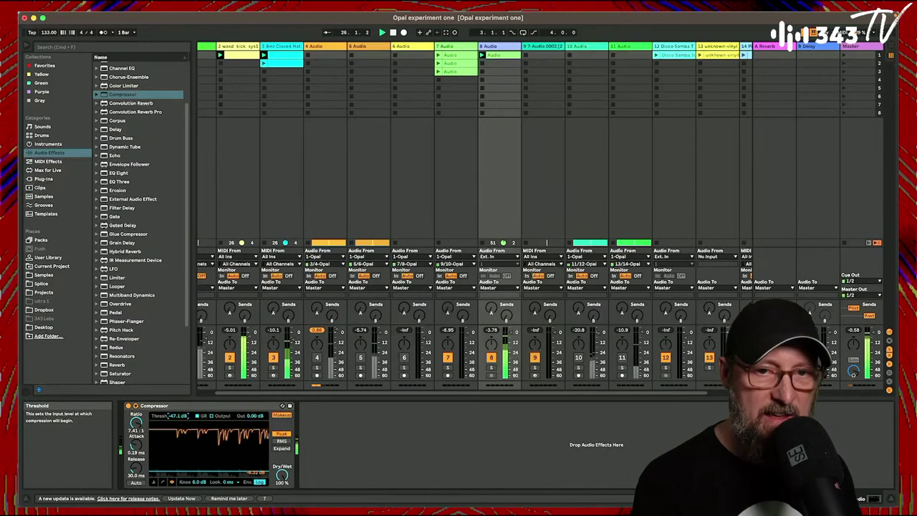
{"action": "left_click_drag", "start_coordinate": [172, 415], "coordinate": [172, 419]}
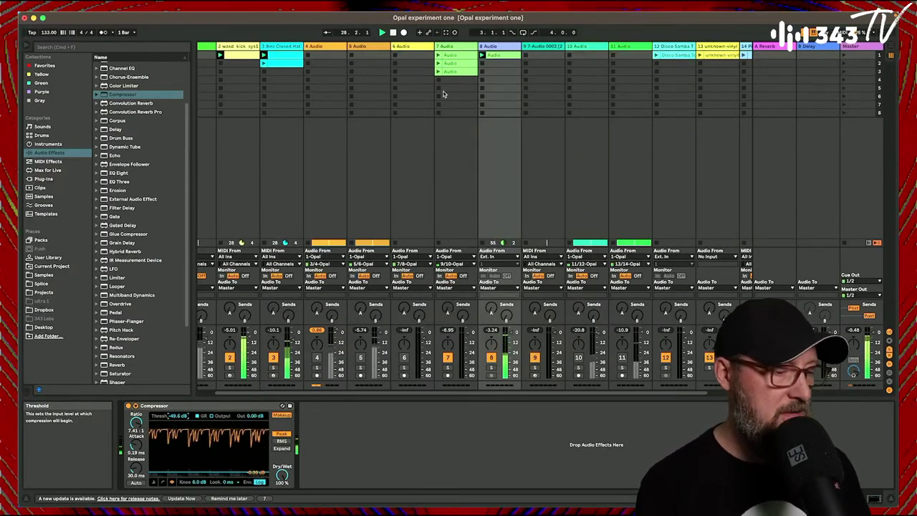
Duplicate track 8's slot 1 clip into slot 2, launch the copy and move its start marker to 193.1.4.
{"action": "double_click", "coordinate": [498, 55]}
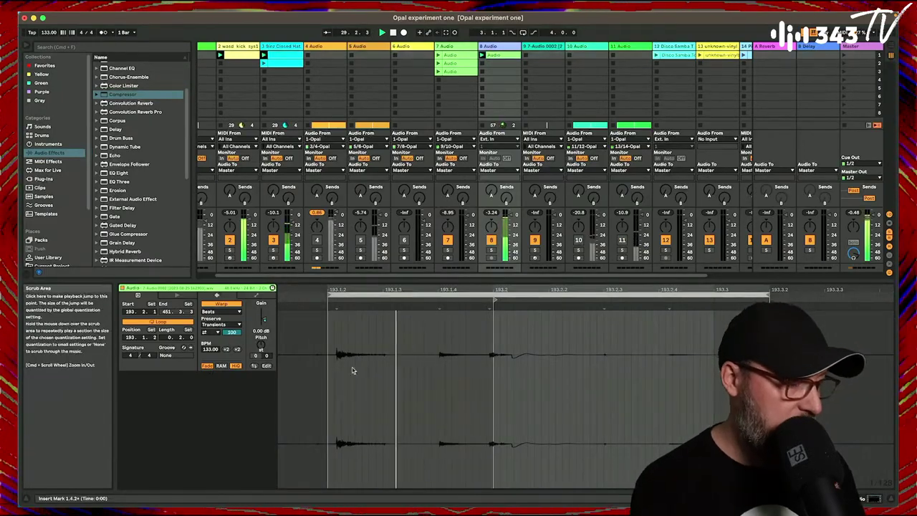
{"action": "mouse_move", "coordinate": [345, 289]}
{"action": "left_mouse_down"}
{"action": "mouse_move", "coordinate": [343, 323]}
{"action": "mouse_move", "coordinate": [360, 287]}
{"action": "left_mouse_up"}
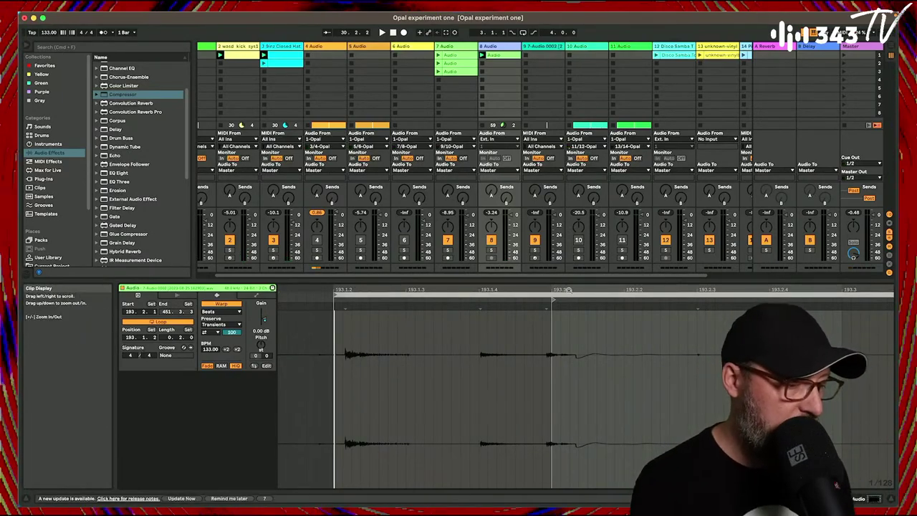
{"action": "left_click_drag", "start_coordinate": [556, 290], "coordinate": [497, 278]}
{"action": "key", "text": "space"}
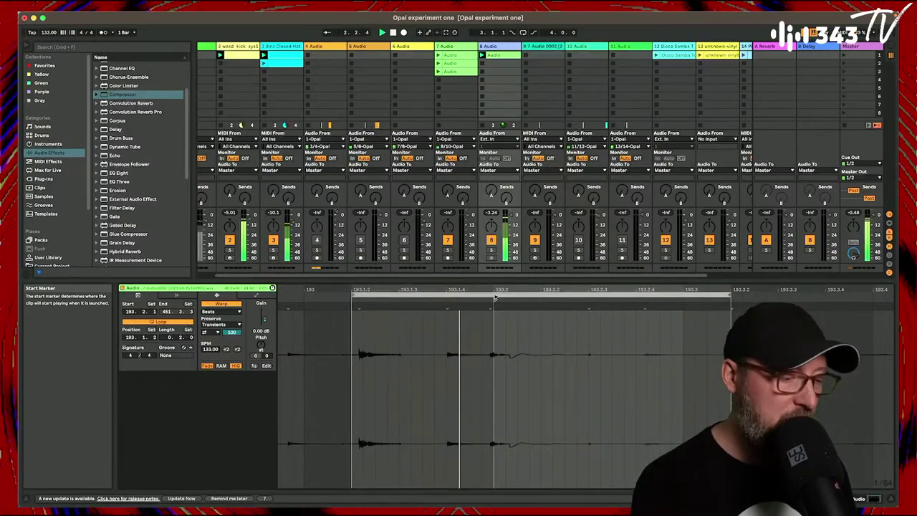
{"action": "left_click", "coordinate": [481, 63]}
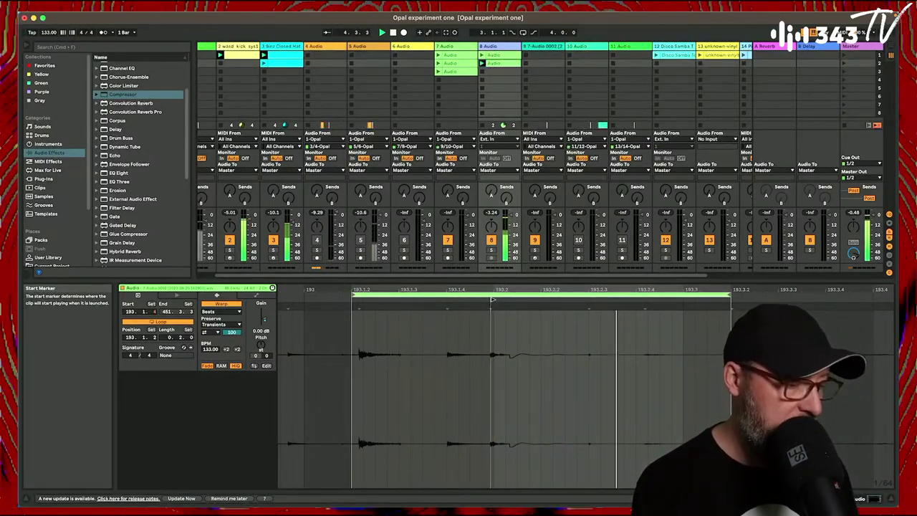
Quantize the audio of the slot 2 clip on track 8 to 1/16.
{"action": "left_click", "coordinate": [406, 351]}
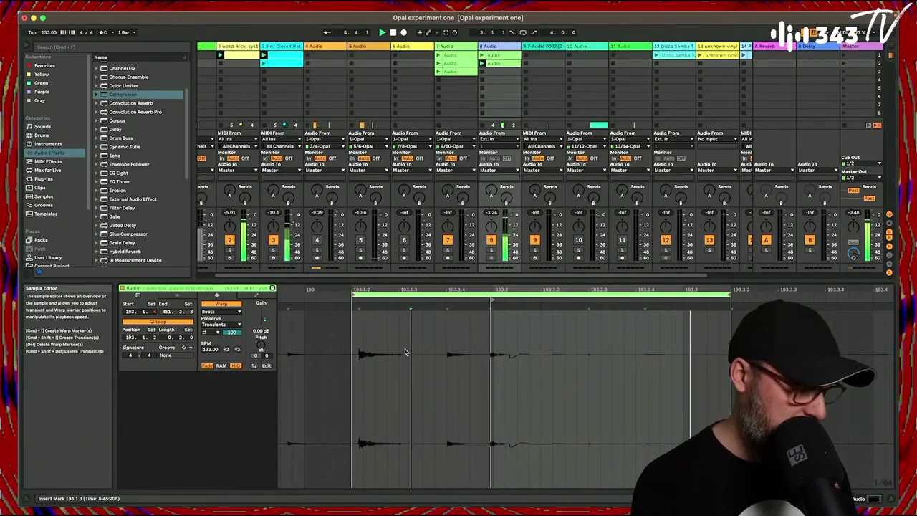
{"action": "key", "text": "super+a"}
{"action": "key", "text": "super+u"}
{"action": "key", "text": "super+z"}
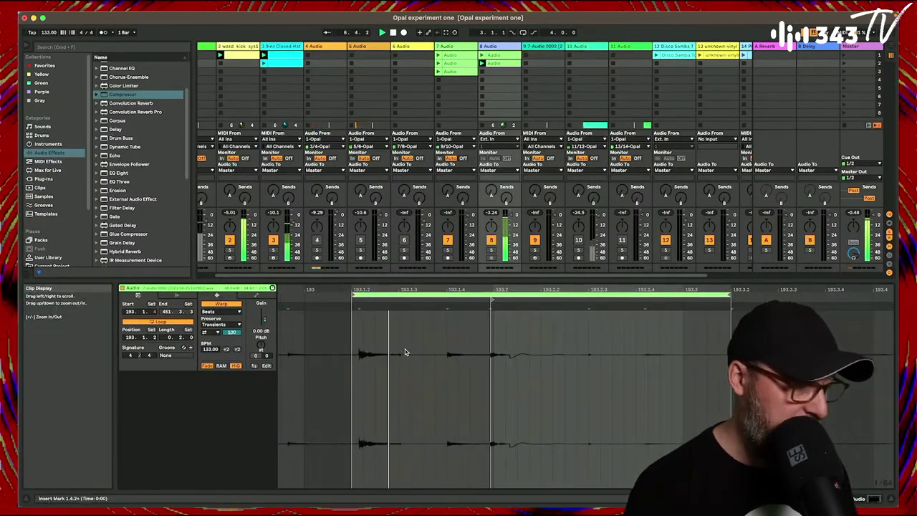
{"action": "key", "text": "super+u"}
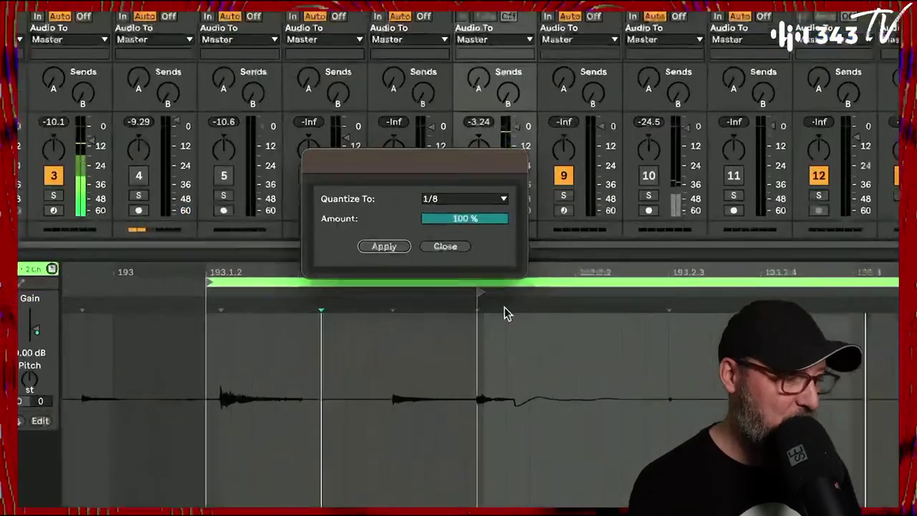
{"action": "left_click", "coordinate": [471, 201]}
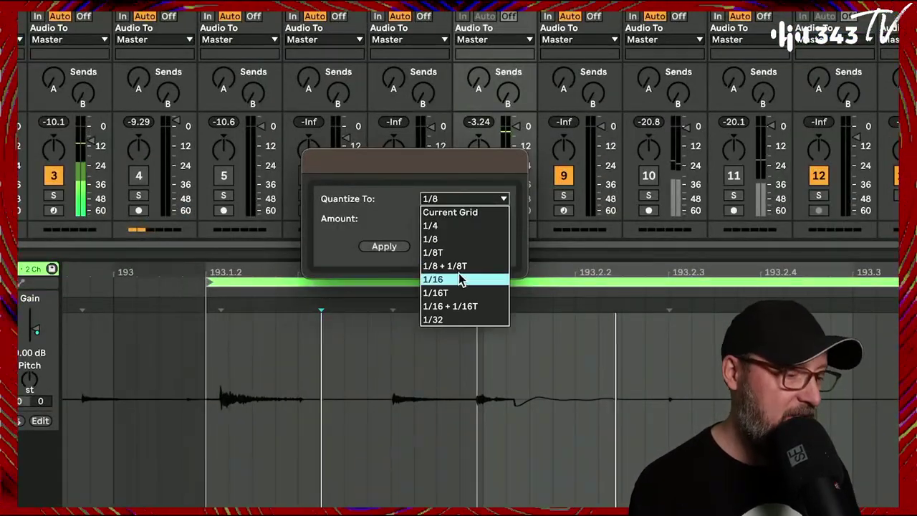
{"action": "left_click", "coordinate": [460, 279]}
{"action": "left_click_drag", "start_coordinate": [467, 221], "coordinate": [471, 224]}
{"action": "left_click", "coordinate": [384, 246]}
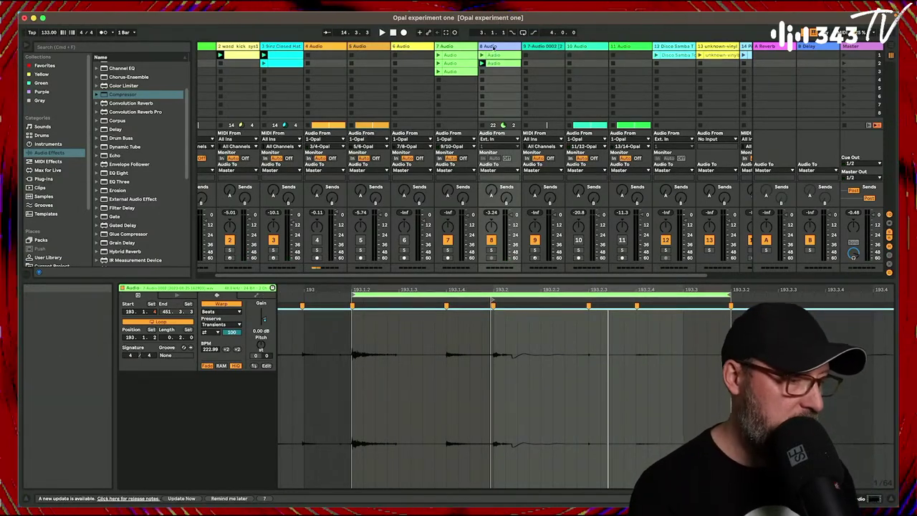
Show the slot 2 clip's envelopes and choose the Clip Gain envelope for editing.
{"action": "key", "text": "space"}
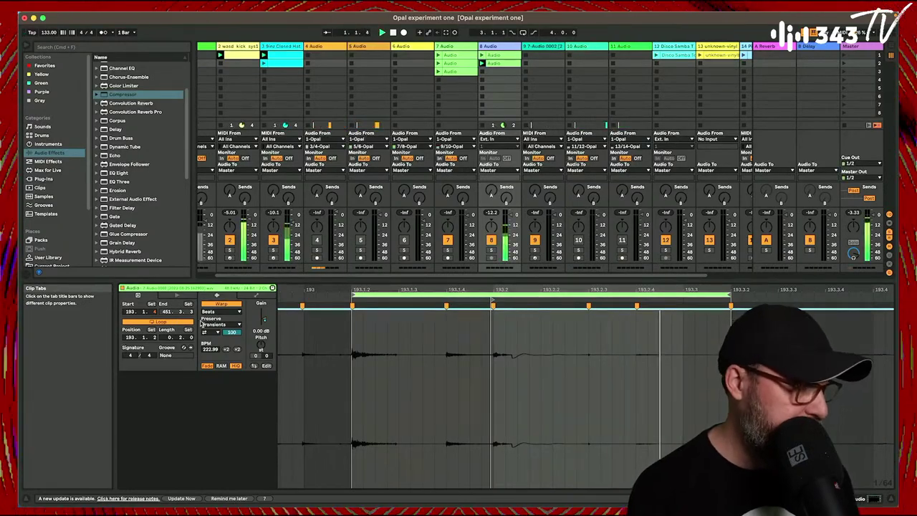
{"action": "left_click", "coordinate": [256, 295]}
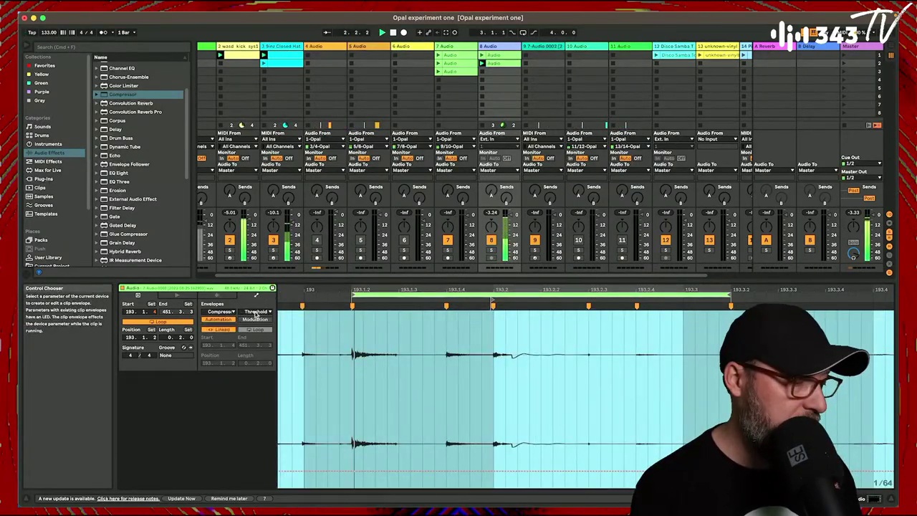
{"action": "left_click", "coordinate": [217, 295]}
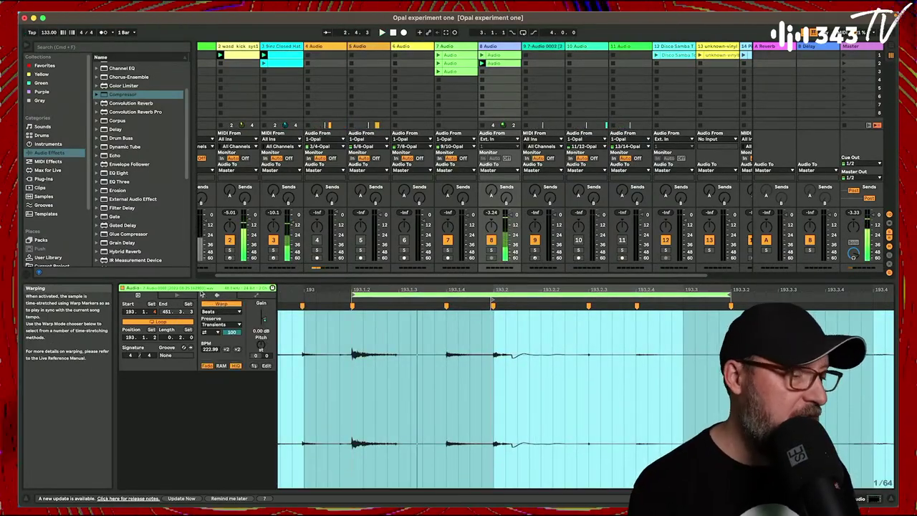
{"action": "left_click", "coordinate": [252, 295]}
{"action": "left_click", "coordinate": [228, 312]}
{"action": "left_click", "coordinate": [227, 325]}
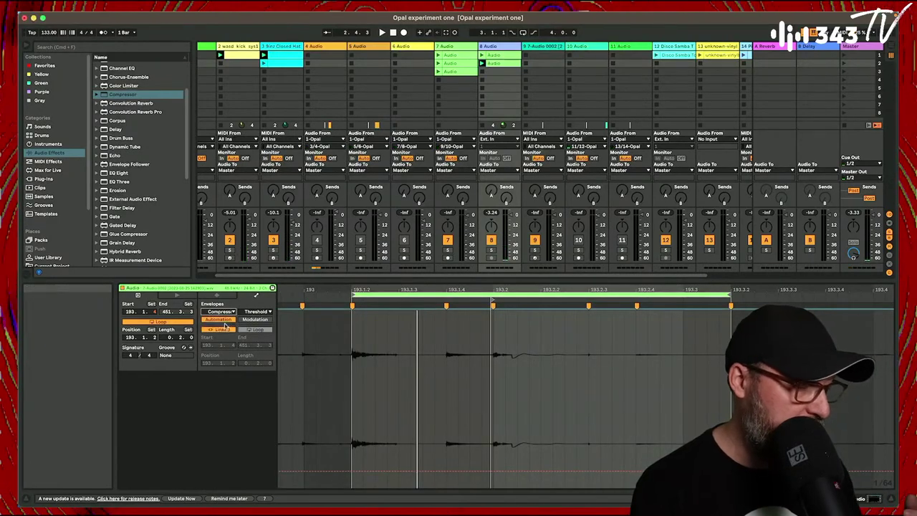
{"action": "left_click", "coordinate": [226, 312]}
{"action": "left_click", "coordinate": [227, 320]}
{"action": "left_click", "coordinate": [226, 319]}
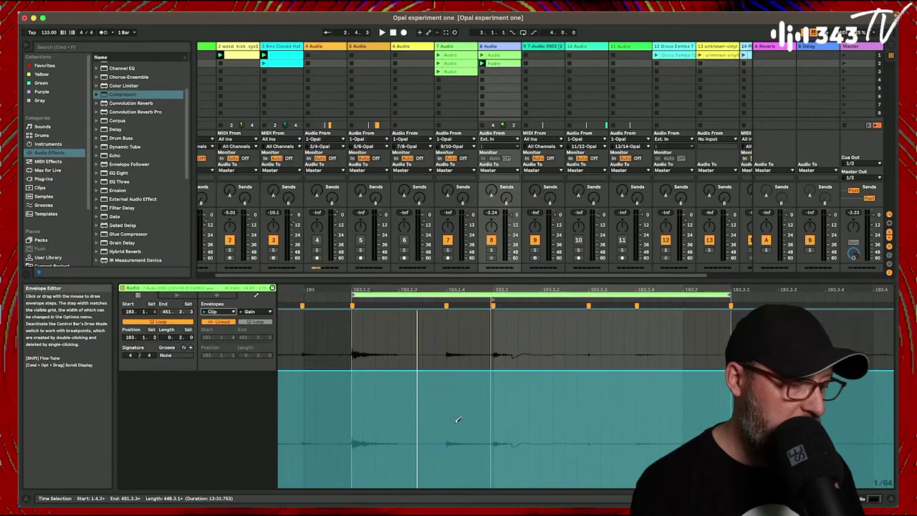
Draw the clip gain down to silence from about 193.1.3 to the loop end and audition the loop.
{"action": "mouse_move", "coordinate": [452, 468]}
{"action": "left_mouse_down"}
{"action": "mouse_move", "coordinate": [450, 499]}
{"action": "mouse_move", "coordinate": [706, 481]}
{"action": "left_mouse_up"}
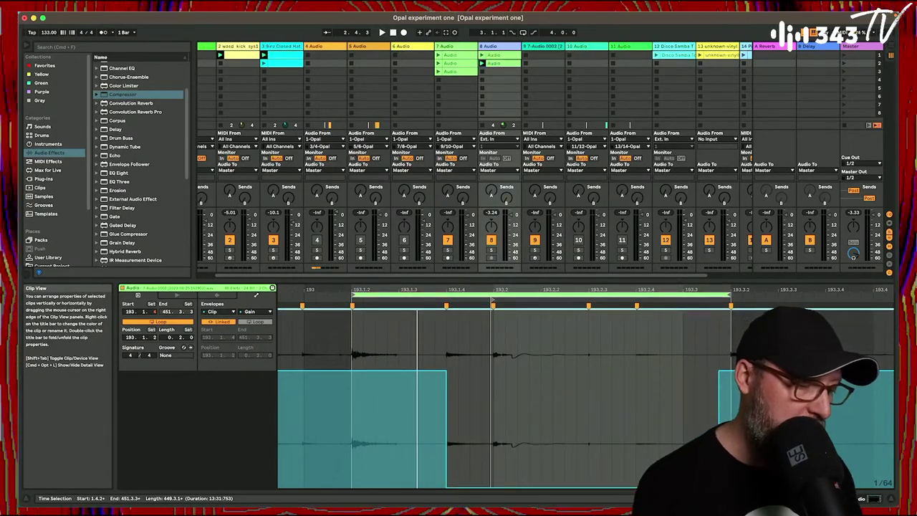
{"action": "key", "text": "space"}
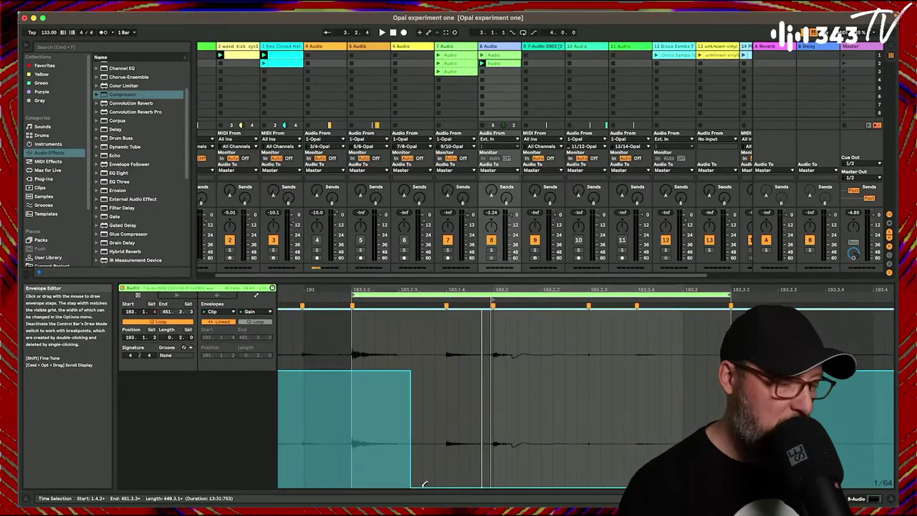
{"action": "key", "text": "space"}
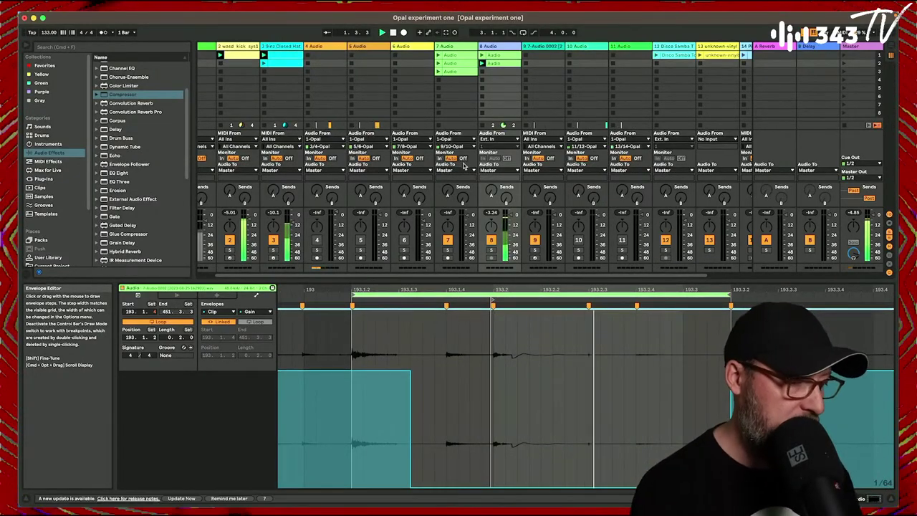
Insert an audio track after track 8 and copy the slot 2 clip into its second slot.
{"action": "left_click", "coordinate": [484, 71]}
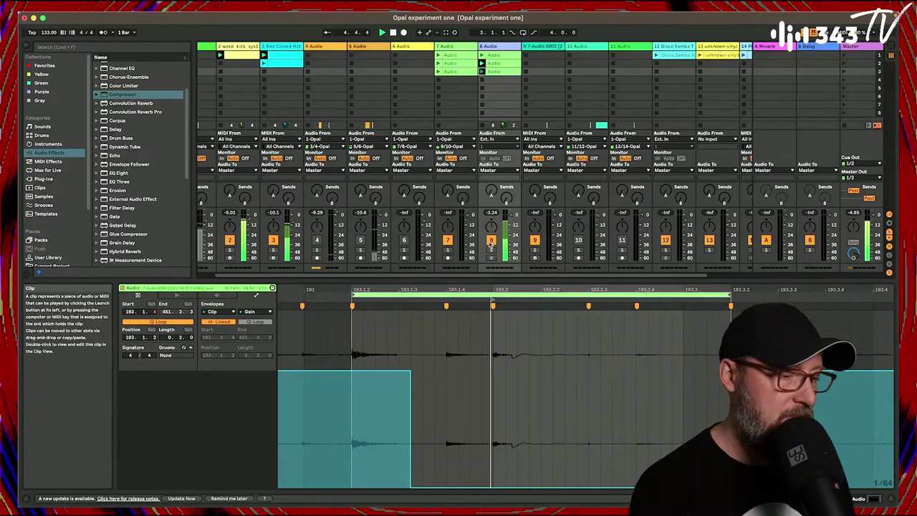
{"action": "key", "text": "super+z"}
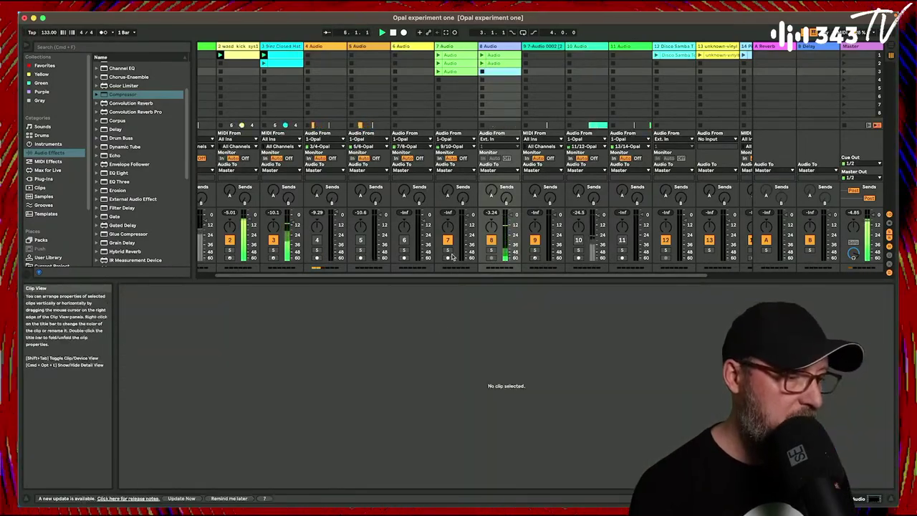
{"action": "left_click", "coordinate": [482, 63]}
{"action": "key", "text": "space"}
{"action": "key", "text": "space"}
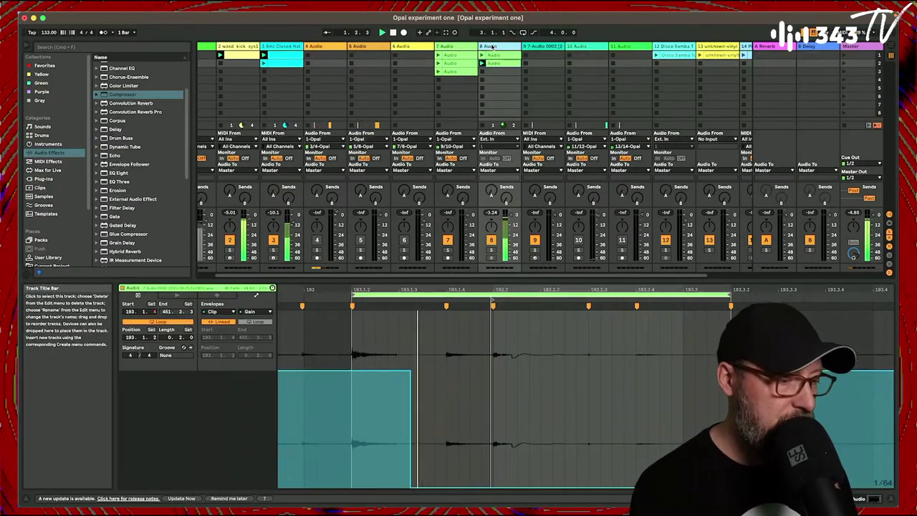
{"action": "key", "text": "super+t"}
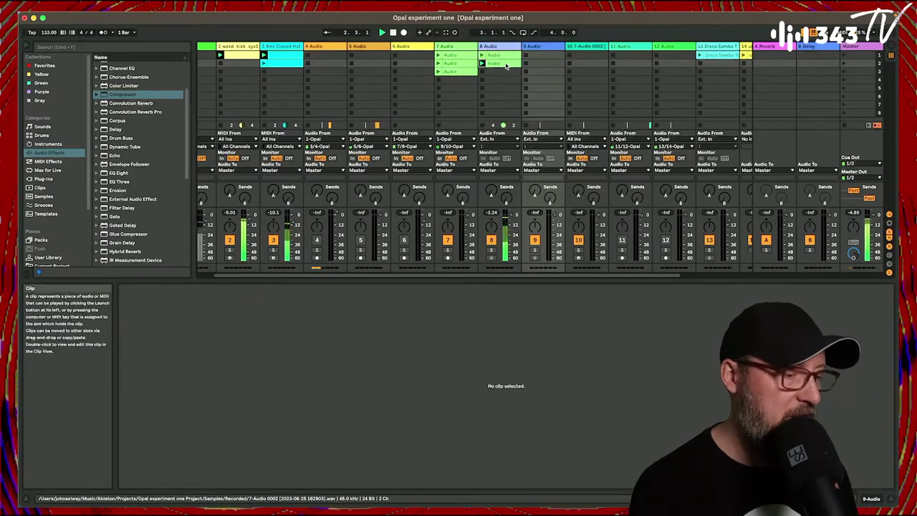
{"action": "left_click_drag", "start_coordinate": [506, 66], "coordinate": [543, 63]}
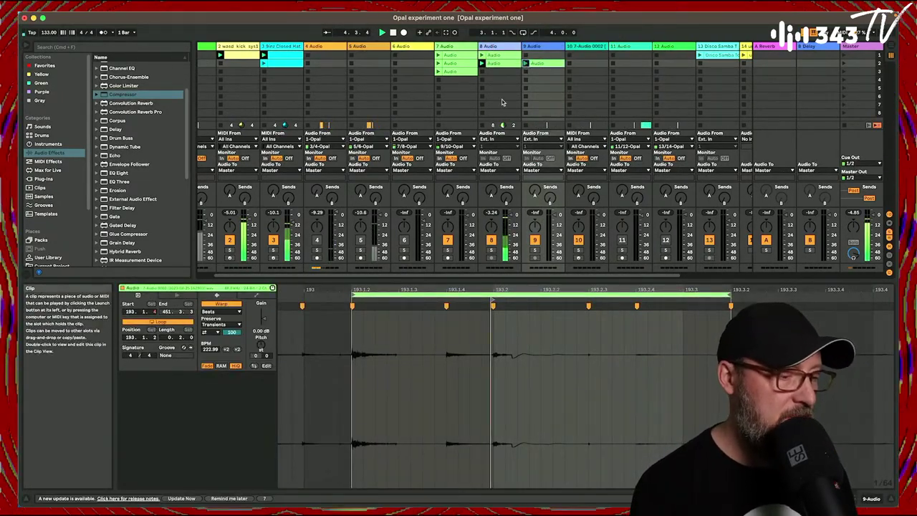
Redraw the copied clip's gain envelope to silence the first hit and raise the loop to maximum from 193.1.4 onward.
{"action": "left_click", "coordinate": [256, 296]}
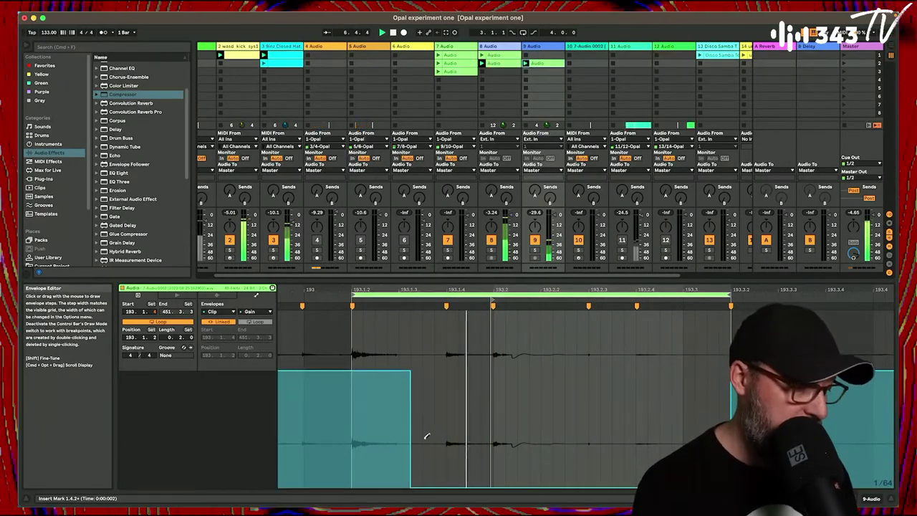
{"action": "mouse_move", "coordinate": [394, 486]}
{"action": "left_mouse_down"}
{"action": "mouse_move", "coordinate": [353, 506]}
{"action": "mouse_move", "coordinate": [412, 472]}
{"action": "mouse_move", "coordinate": [458, 322]}
{"action": "mouse_move", "coordinate": [688, 311]}
{"action": "left_mouse_up"}
{"action": "left_click_drag", "start_coordinate": [412, 485], "coordinate": [437, 487]}
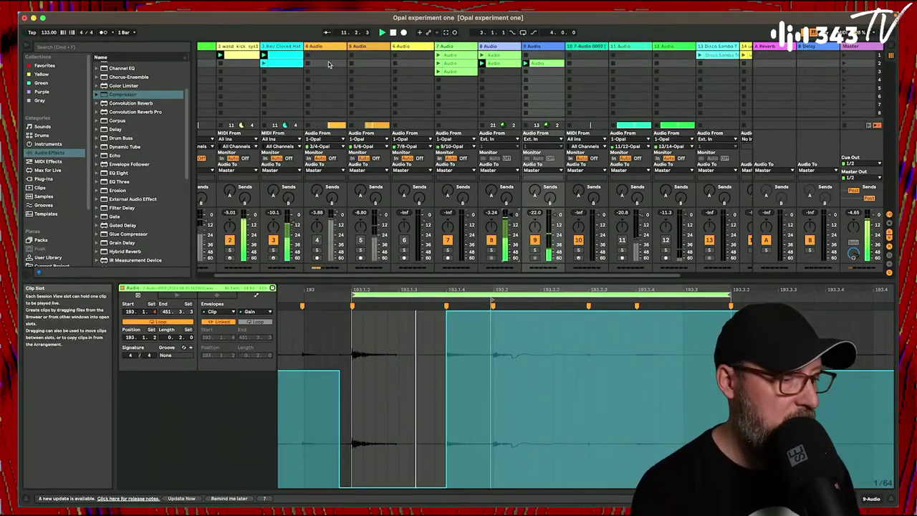
Restart playback and set track 8's send to the A Reverb return to -4.0 dB.
{"action": "left_click", "coordinate": [495, 66]}
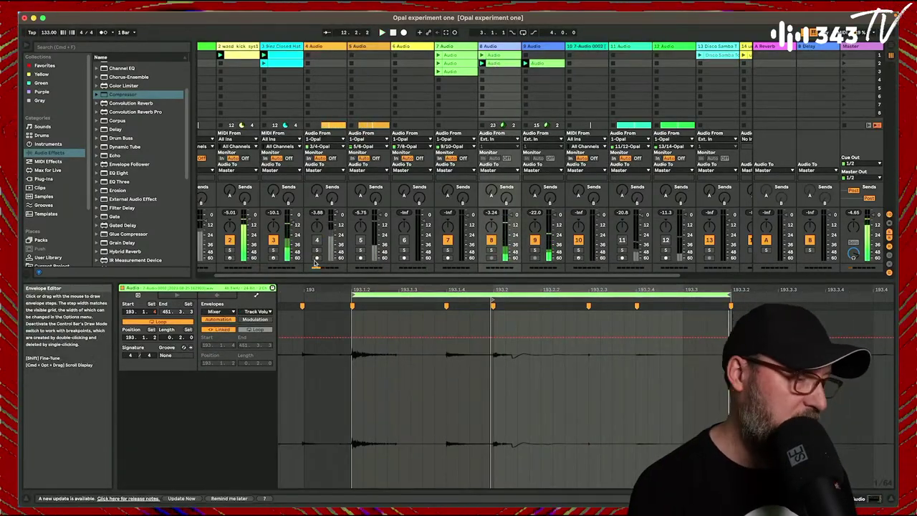
{"action": "key", "text": "space"}
{"action": "key", "text": "space"}
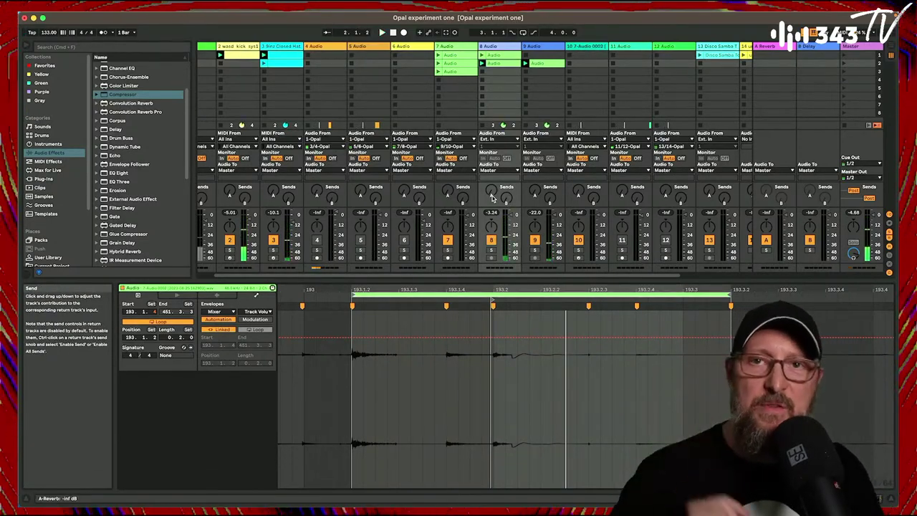
{"action": "left_click_drag", "start_coordinate": [492, 199], "coordinate": [492, 187]}
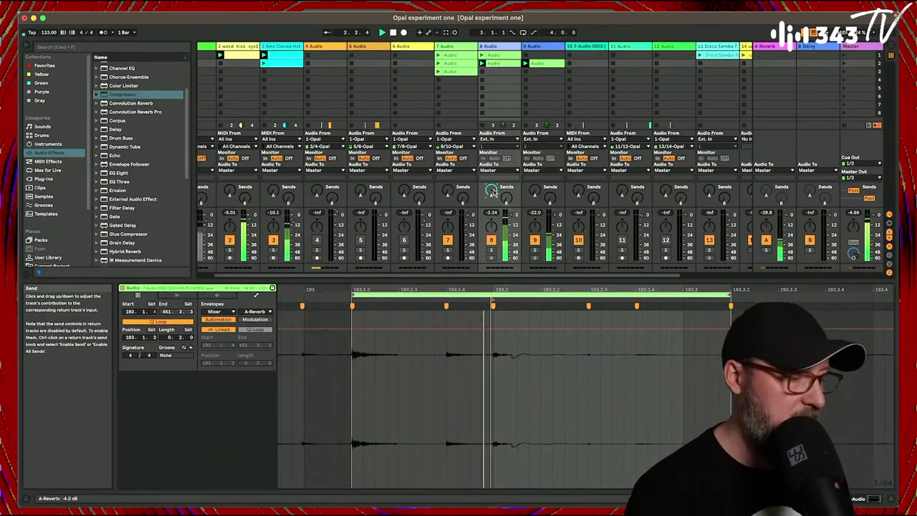
Launch the unknown-vinyl clip on track 14 and the Disco Samba clip on track 13.
{"action": "scroll", "coordinate": [632, 112], "scroll_direction": "right", "scroll_amount": 2}
{"action": "scroll", "coordinate": [631, 112], "scroll_direction": "right", "scroll_amount": 3}
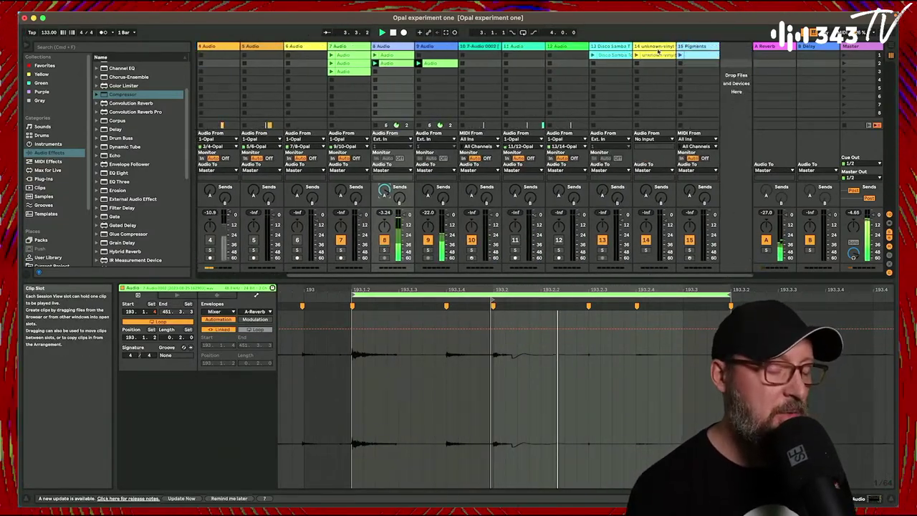
{"action": "left_click", "coordinate": [655, 54]}
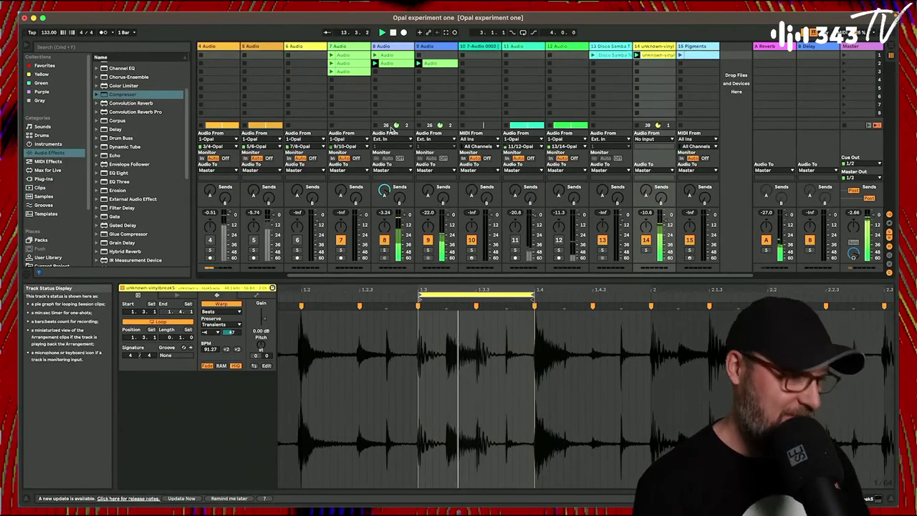
{"action": "left_click", "coordinate": [592, 55]}
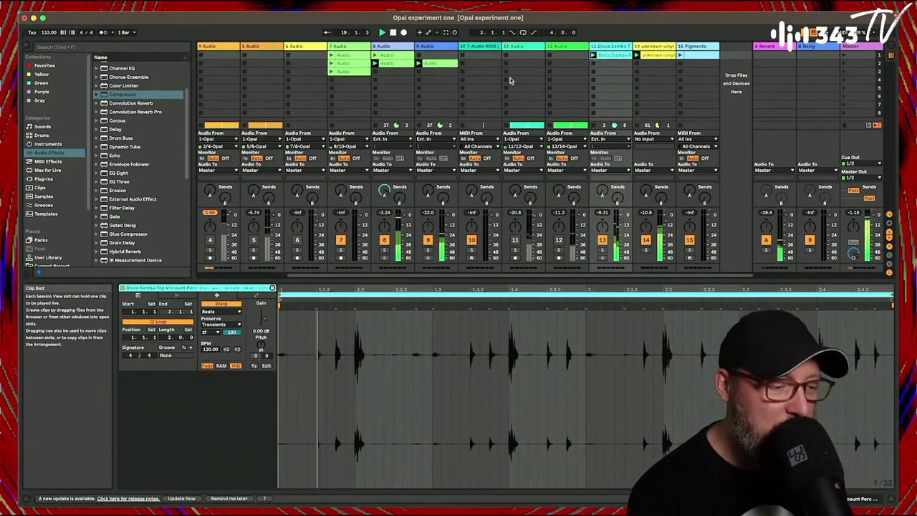
Open the slot 3 clip on track 7 and launch it alongside the other loops.
{"action": "scroll", "coordinate": [510, 80], "scroll_direction": "left", "scroll_amount": 3}
{"action": "scroll", "coordinate": [510, 81], "scroll_direction": "left", "scroll_amount": 2}
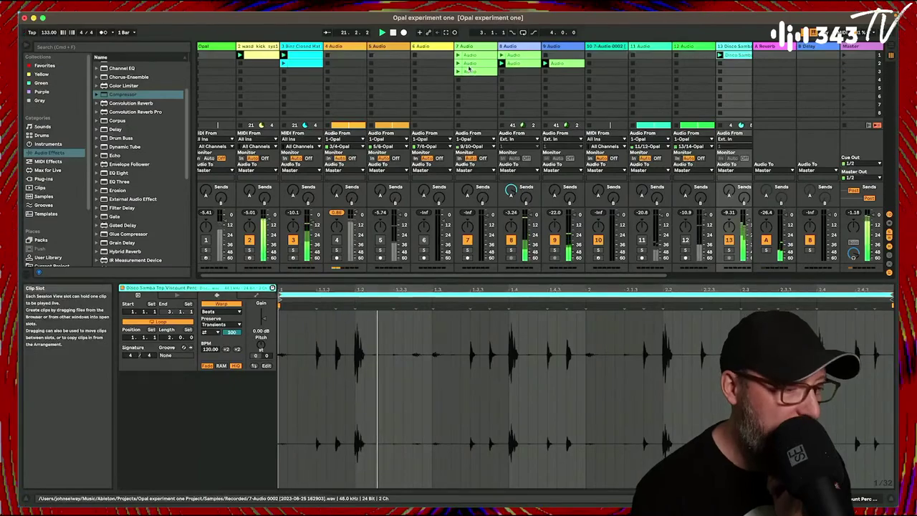
{"action": "left_click", "coordinate": [471, 75]}
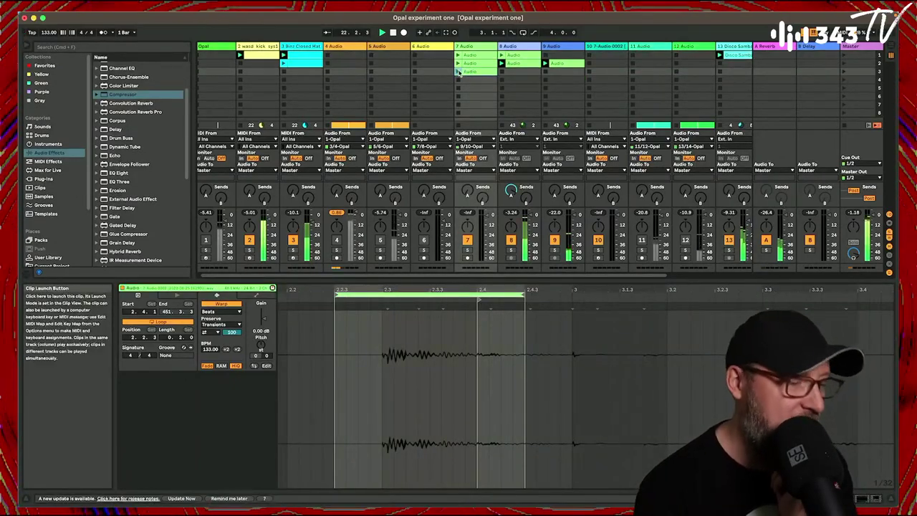
{"action": "left_click", "coordinate": [458, 72]}
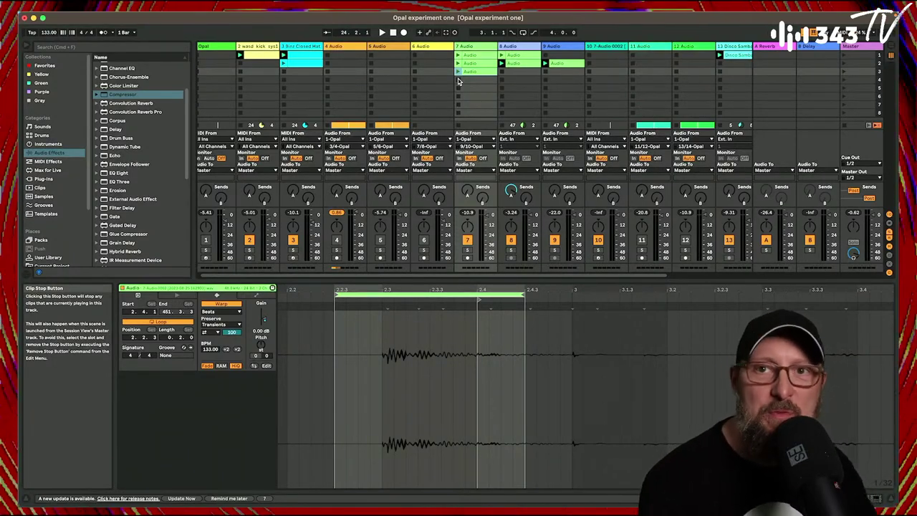
Launch the slot 2 clip on track 7, audition it soloed, and set its loop length to 1.0.0 and start to 6.2.1.
{"action": "left_click", "coordinate": [457, 64]}
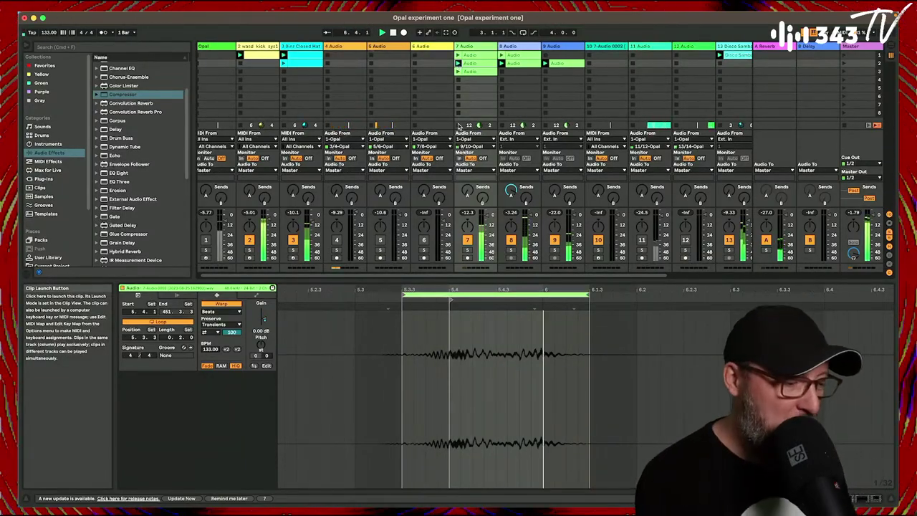
{"action": "left_click", "coordinate": [467, 251]}
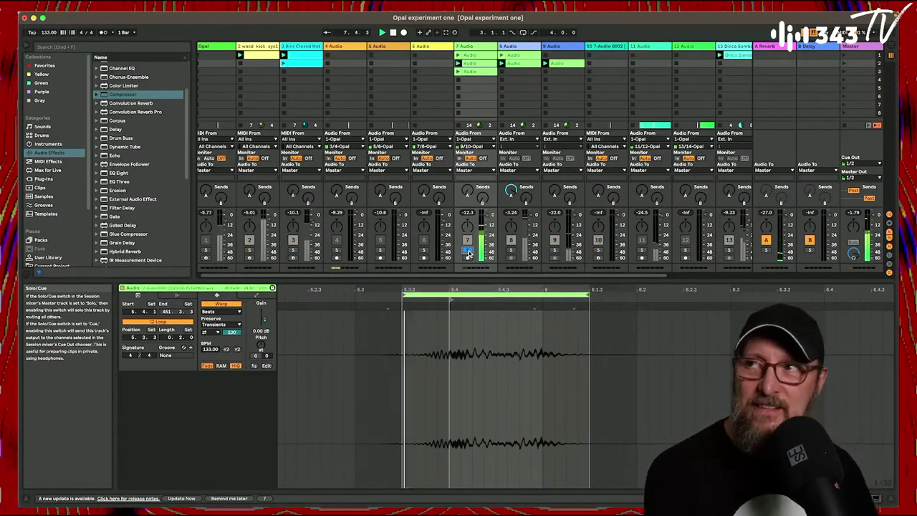
{"action": "left_click", "coordinate": [468, 251]}
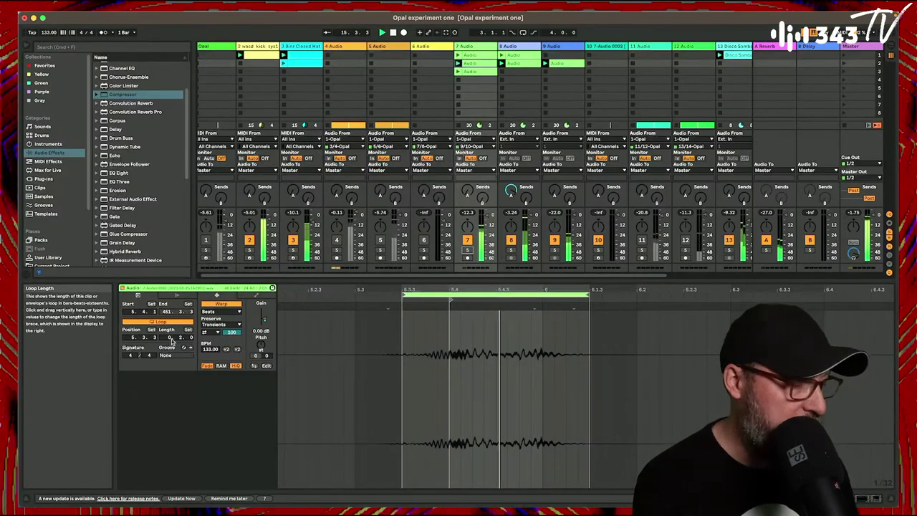
{"action": "left_click_drag", "start_coordinate": [170, 338], "coordinate": [170, 332]}
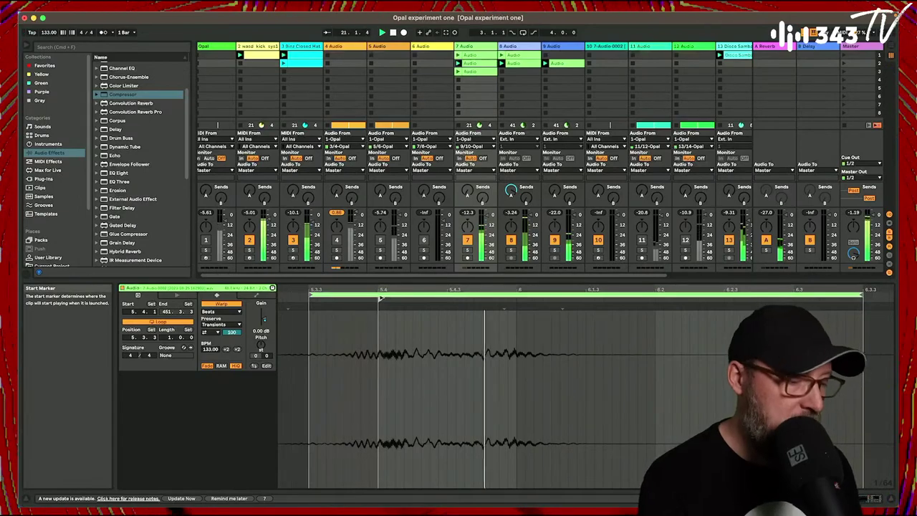
{"action": "left_click_drag", "start_coordinate": [380, 298], "coordinate": [656, 299]}
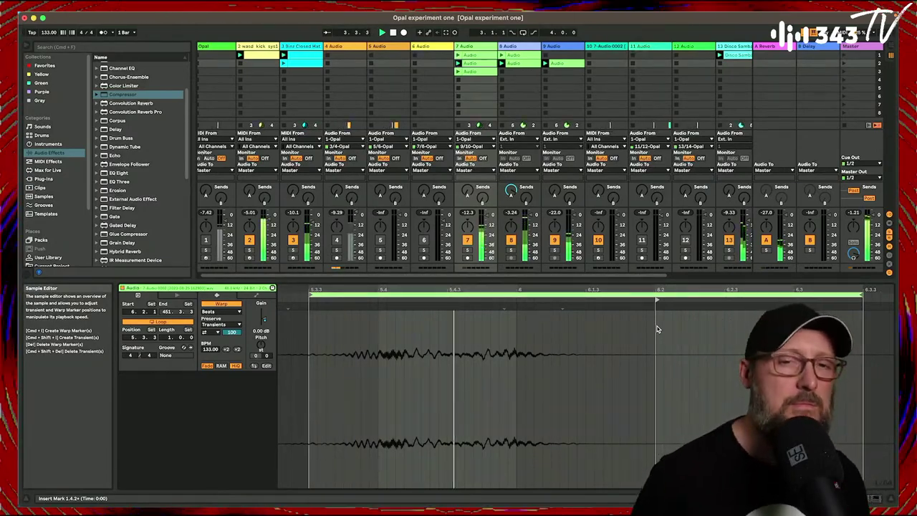
Launch the slot 2 closed-hat clip on track 3.
{"action": "left_click", "coordinate": [283, 63]}
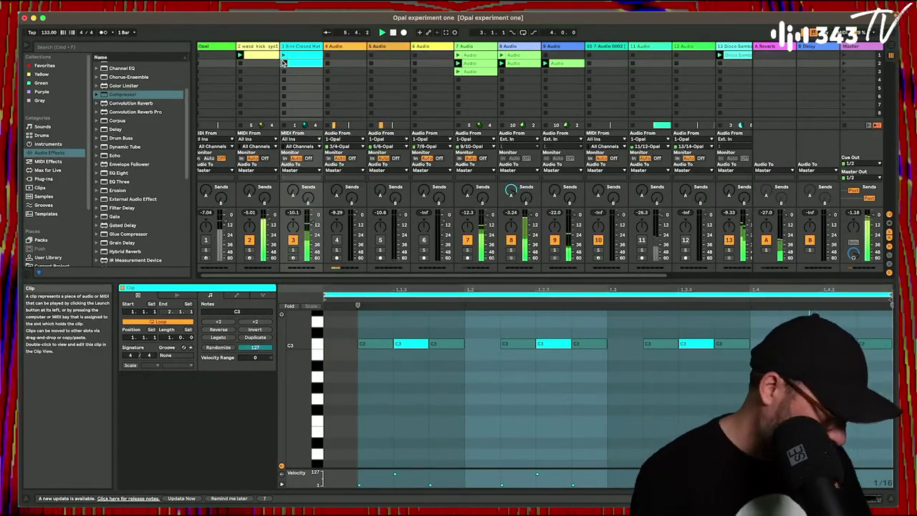
{"action": "scroll", "coordinate": [505, 136], "scroll_direction": "right", "scroll_amount": 3}
{"action": "scroll", "coordinate": [538, 91], "scroll_direction": "left", "scroll_amount": 3}
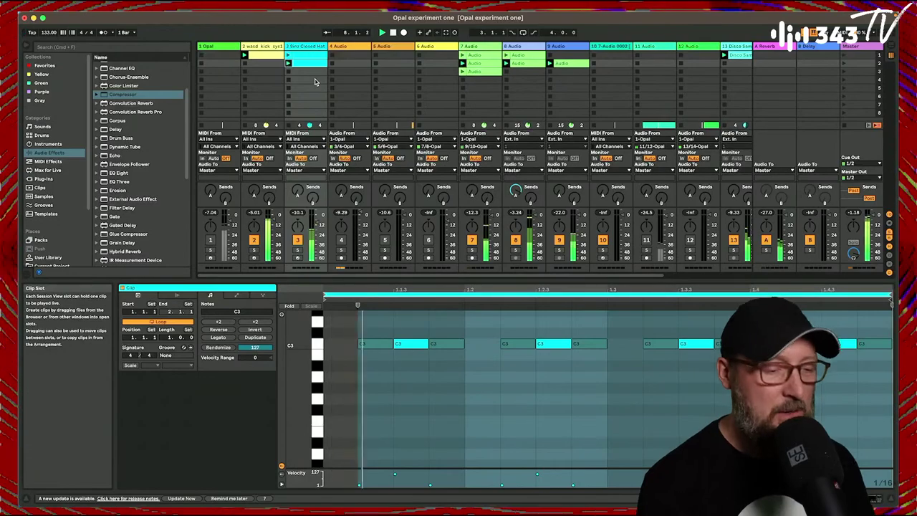
Turn on the Saturator in the Master track's effect chain with Drive at -10.7 dB, and resume playback.
{"action": "double_click", "coordinate": [851, 46]}
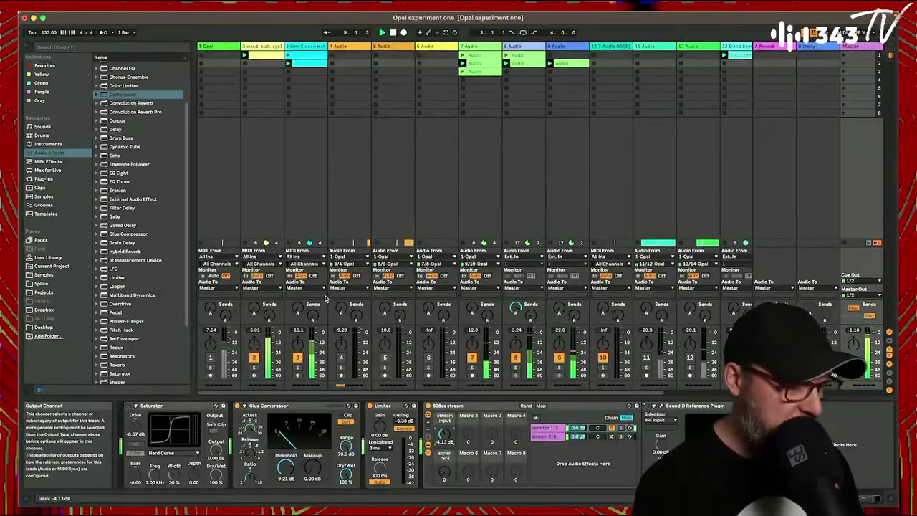
{"action": "left_click", "coordinate": [129, 406]}
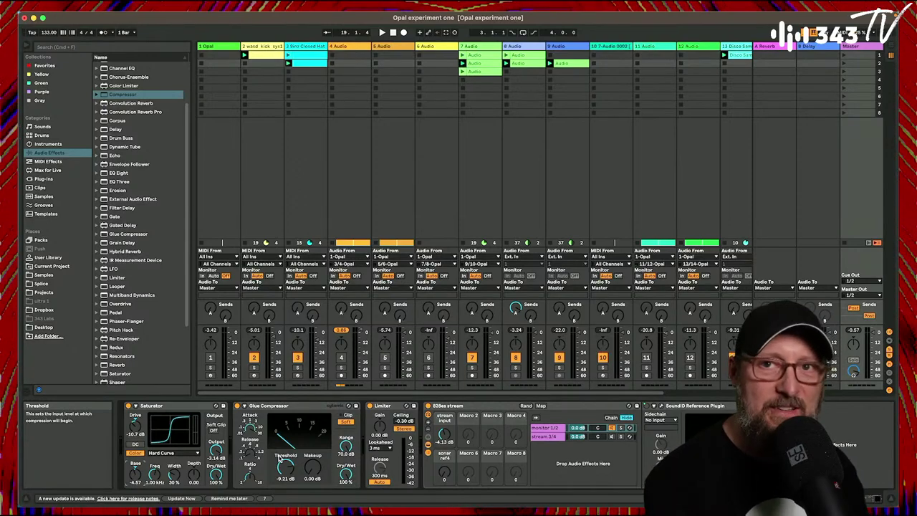
{"action": "key", "text": "space"}
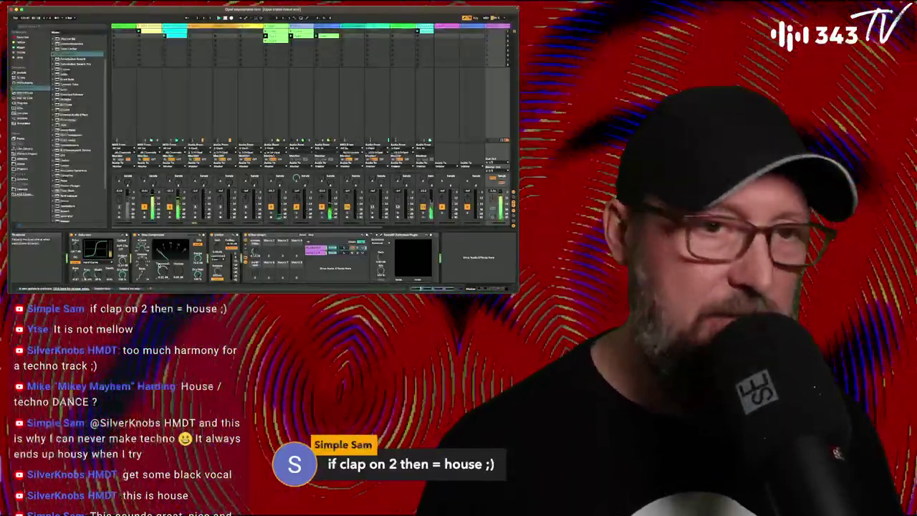
Try looping a short section of the Disco Samba clip on track 13, shifting the shortened loop to different hits.
{"action": "scroll", "coordinate": [292, 88], "scroll_direction": "right", "scroll_amount": 3}
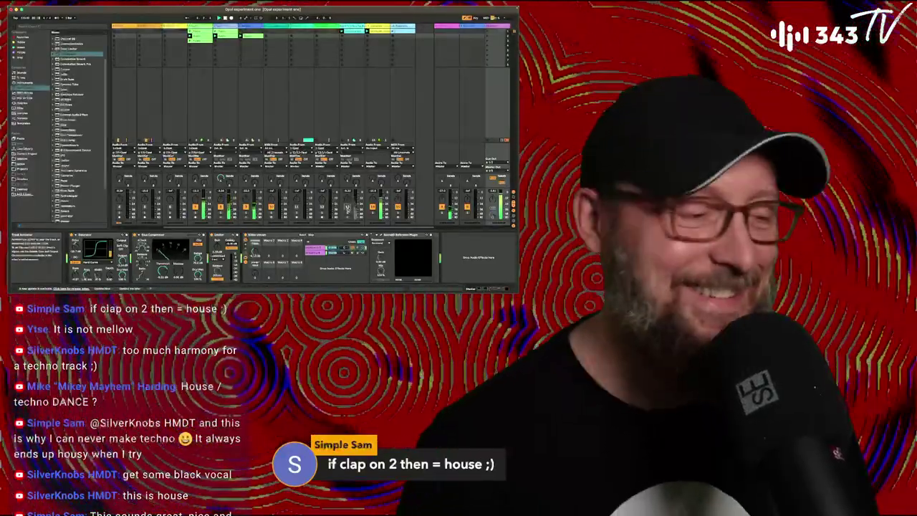
{"action": "left_click", "coordinate": [351, 32]}
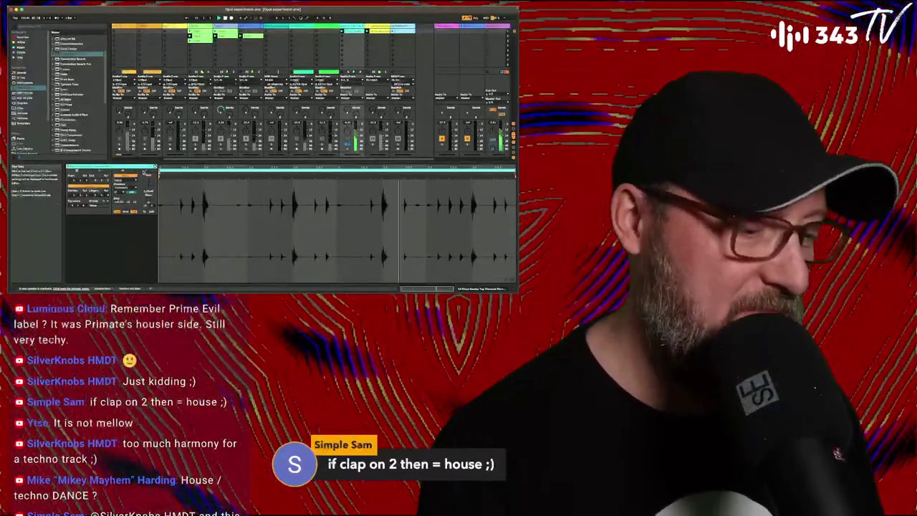
{"action": "left_click_drag", "start_coordinate": [162, 172], "coordinate": [204, 172]}
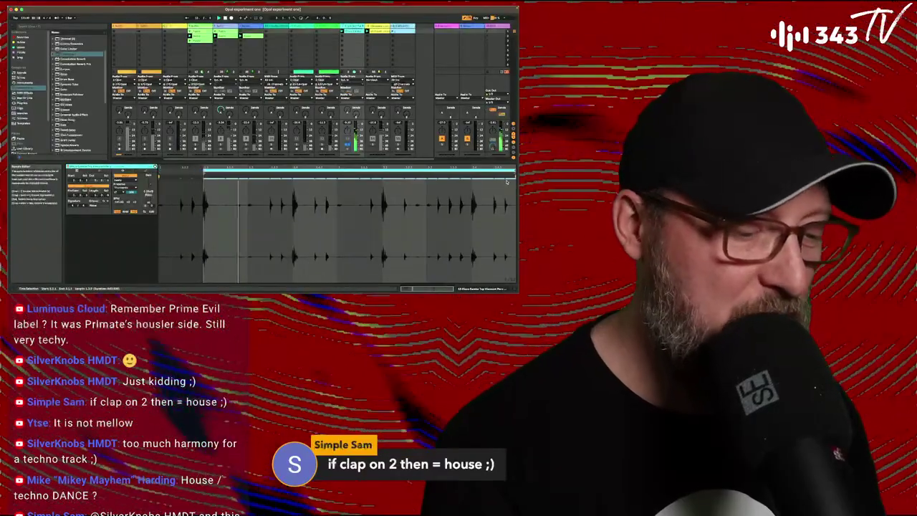
{"action": "left_click_drag", "start_coordinate": [514, 173], "coordinate": [246, 211]}
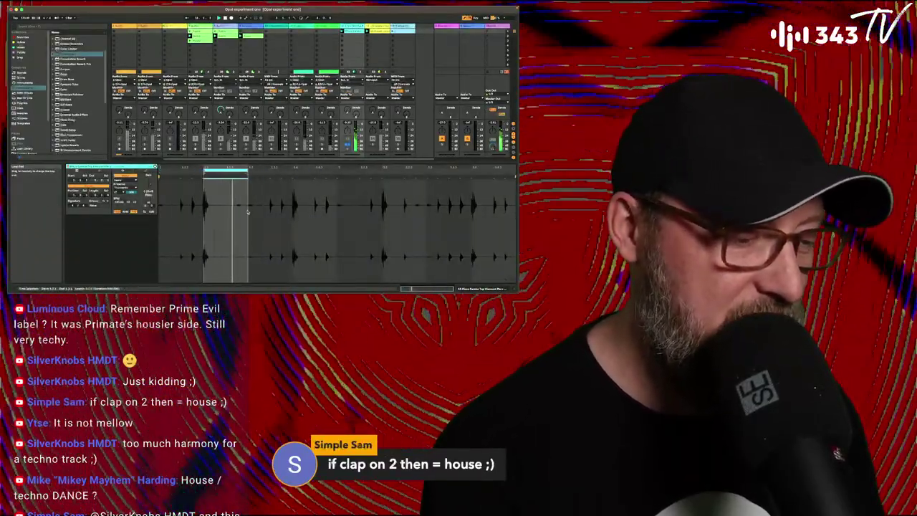
{"action": "left_click_drag", "start_coordinate": [226, 170], "coordinate": [292, 175]}
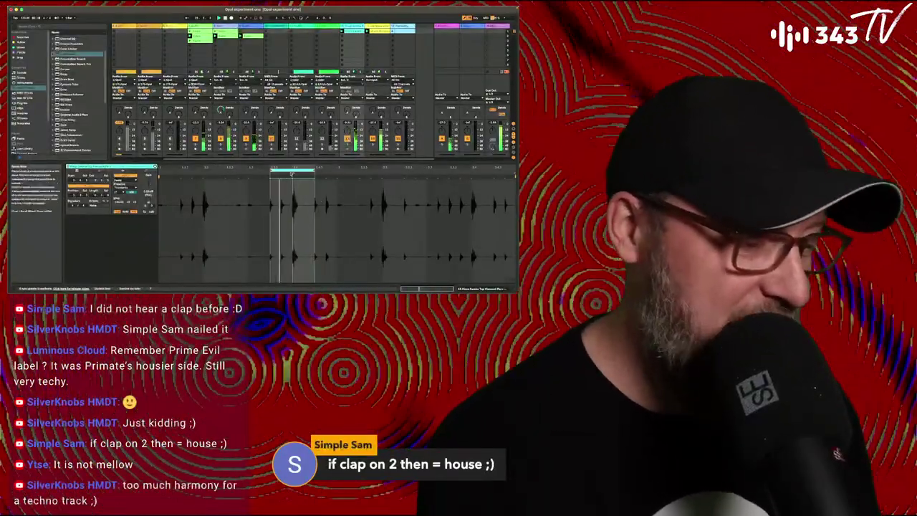
{"action": "left_click_drag", "start_coordinate": [293, 170], "coordinate": [258, 171]}
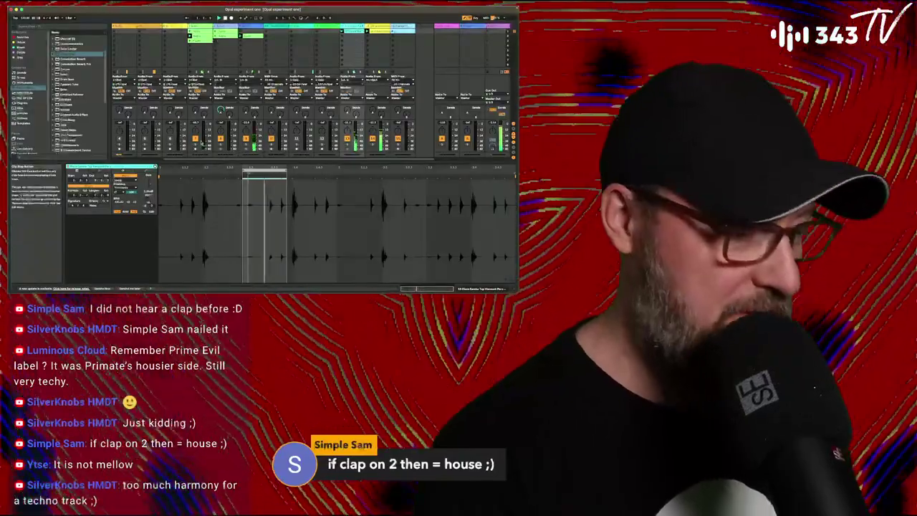
Try halving the loop length of the slot 2 clip on track 7, and undo the change.
{"action": "left_click", "coordinate": [199, 41]}
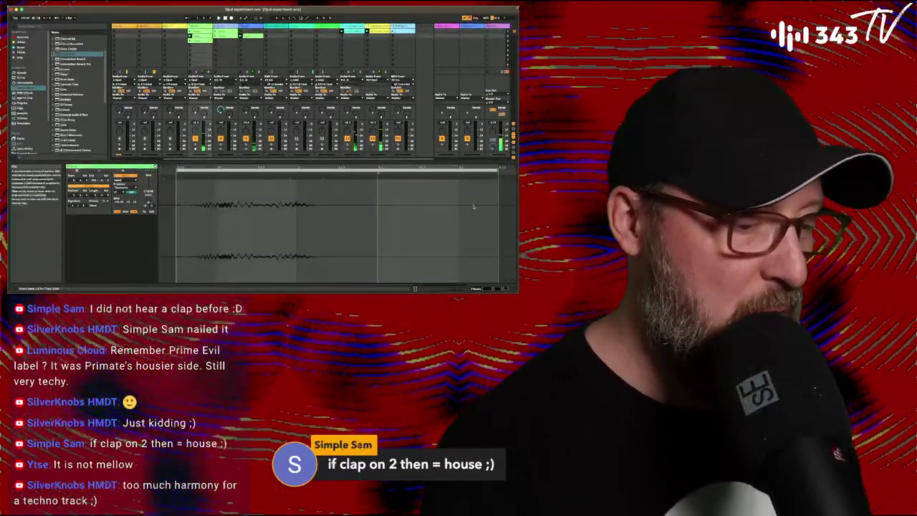
{"action": "left_click_drag", "start_coordinate": [496, 170], "coordinate": [337, 195]}
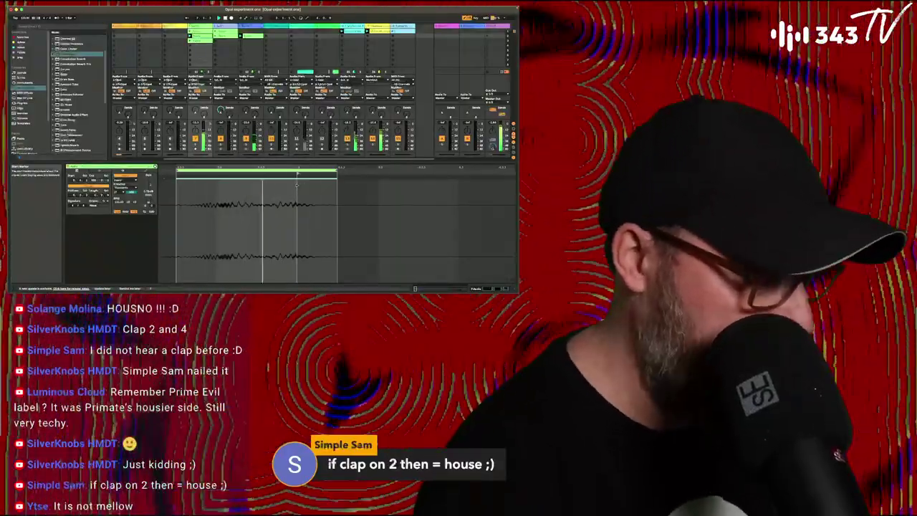
{"action": "key", "text": "super+z"}
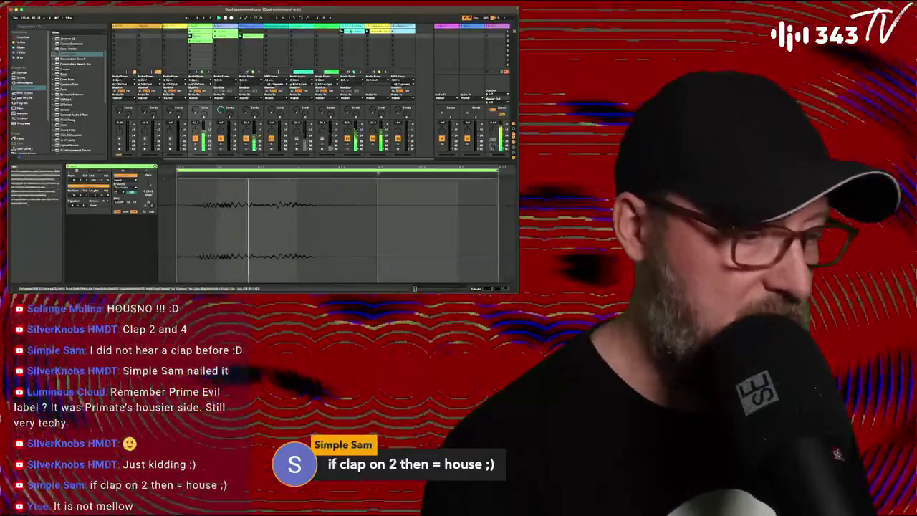
Extend the Disco Samba clip's loop on track 13 back over the full sample and restart playback.
{"action": "left_click", "coordinate": [353, 31]}
{"action": "left_click_drag", "start_coordinate": [271, 171], "coordinate": [159, 171]}
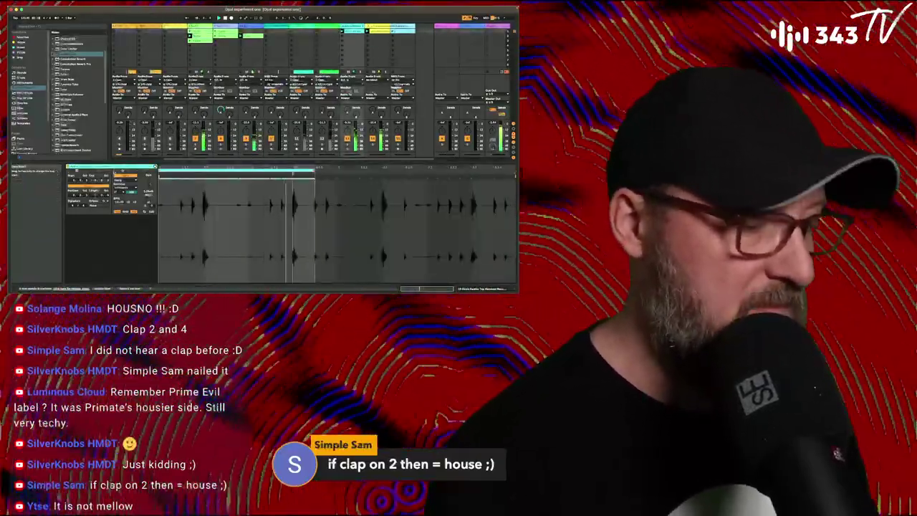
{"action": "left_click_drag", "start_coordinate": [314, 171], "coordinate": [515, 172]}
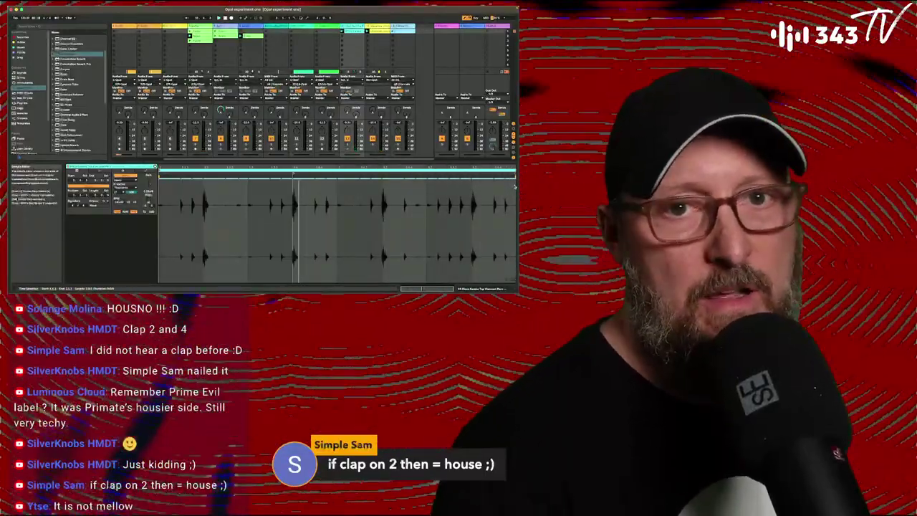
{"action": "key", "text": "space"}
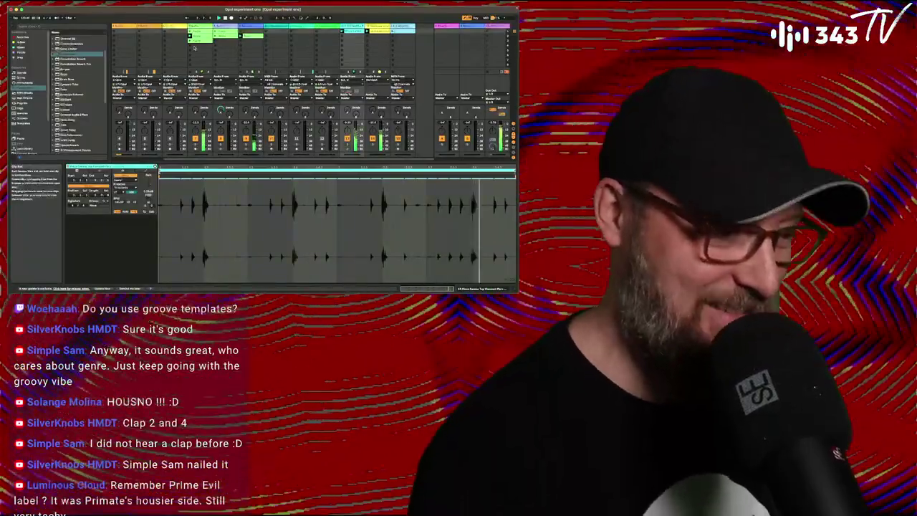
Open track 8's slot 2 clip on its B Delay send envelope, and launch the slot 1 hat clip on track 3.
{"action": "left_click", "coordinate": [215, 36]}
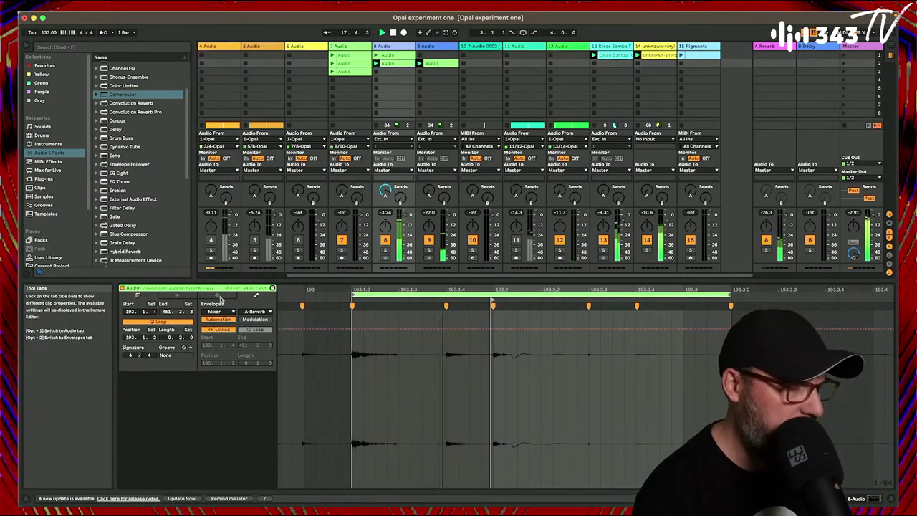
{"action": "left_click", "coordinate": [401, 196]}
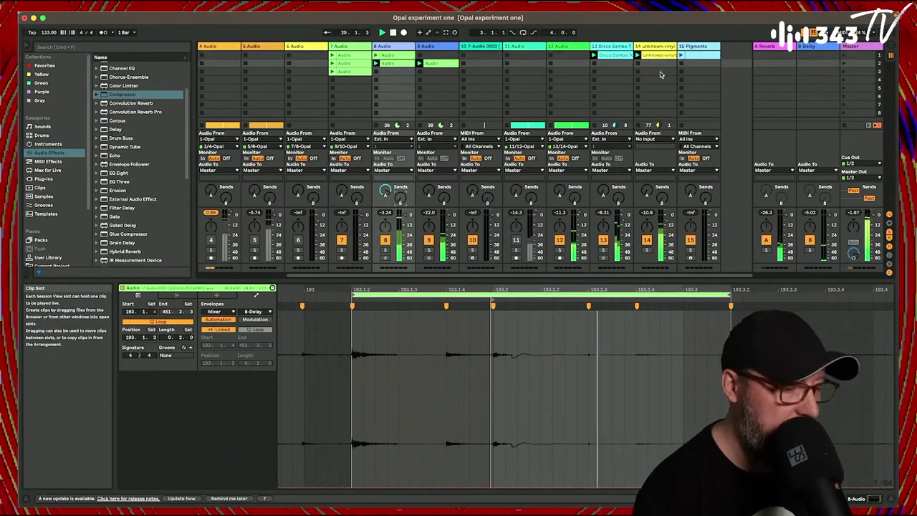
{"action": "scroll", "coordinate": [412, 91], "scroll_direction": "left", "scroll_amount": 5}
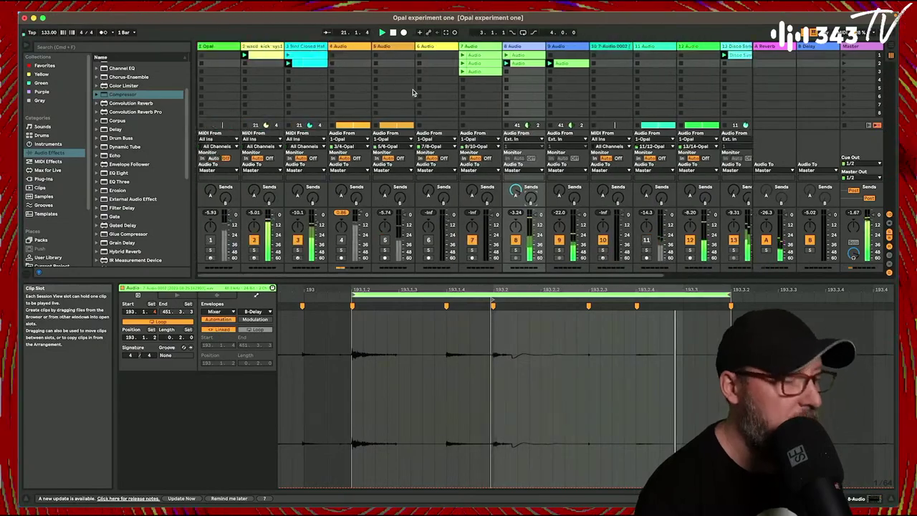
{"action": "left_click", "coordinate": [288, 55]}
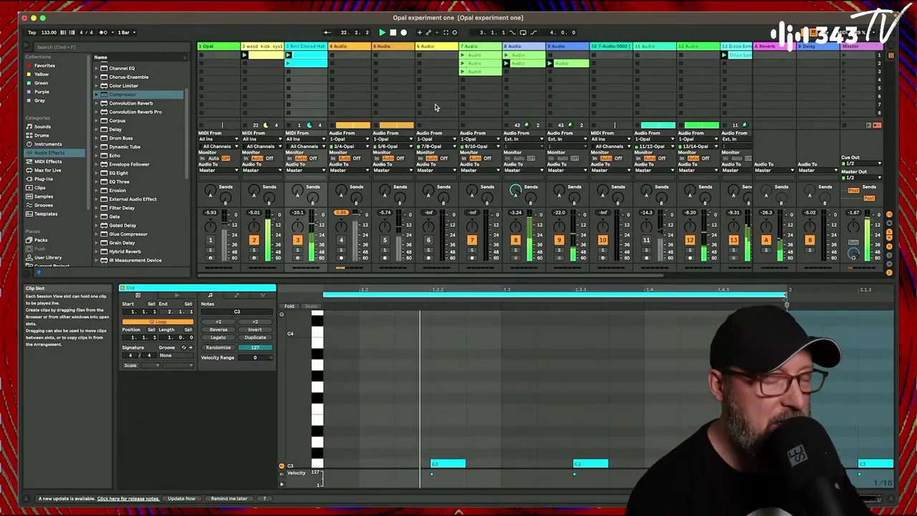
Audition track 11 on its own with solo, and release the solo again.
{"action": "scroll", "coordinate": [530, 215], "scroll_direction": "right", "scroll_amount": 5}
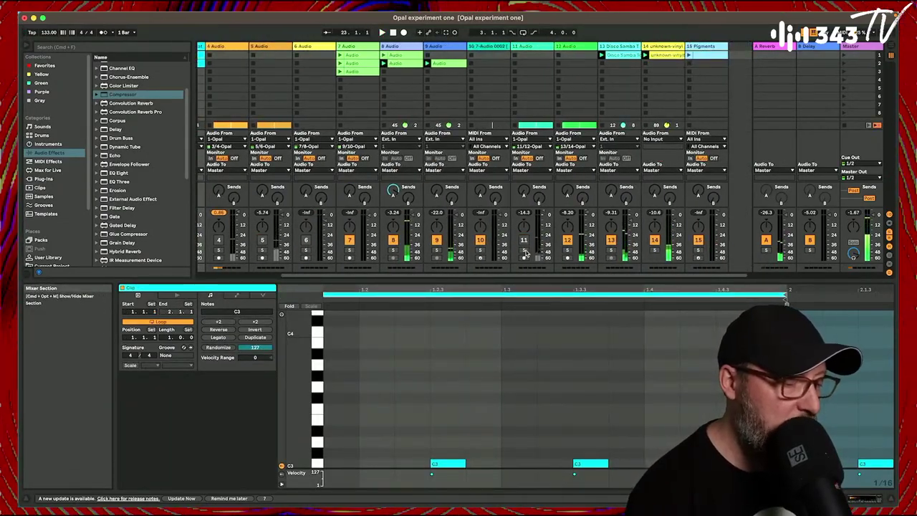
{"action": "left_click", "coordinate": [524, 251]}
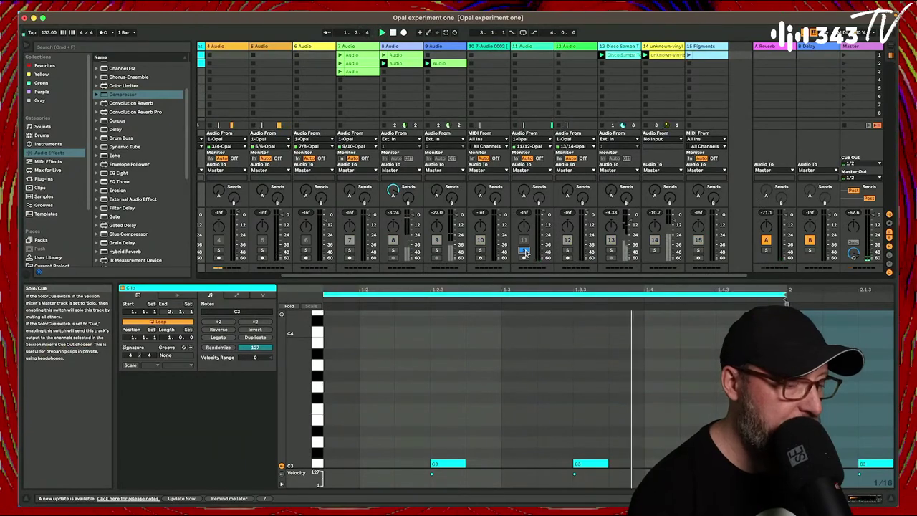
{"action": "left_click", "coordinate": [524, 251]}
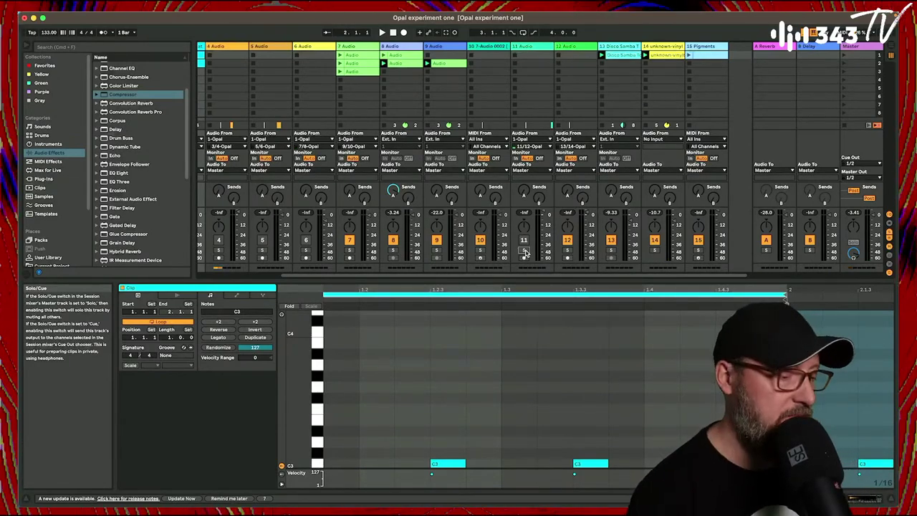
Switch to the Arrangement, enlarge the track area and solo the recording on track 12.
{"action": "key", "text": "Tab"}
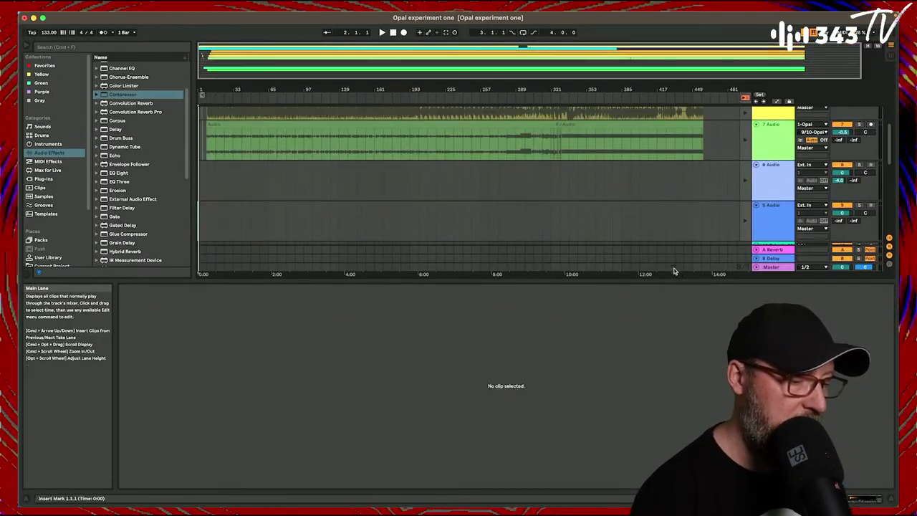
{"action": "left_click_drag", "start_coordinate": [674, 281], "coordinate": [652, 399]}
{"action": "scroll", "coordinate": [623, 225], "scroll_direction": "down", "scroll_amount": 3}
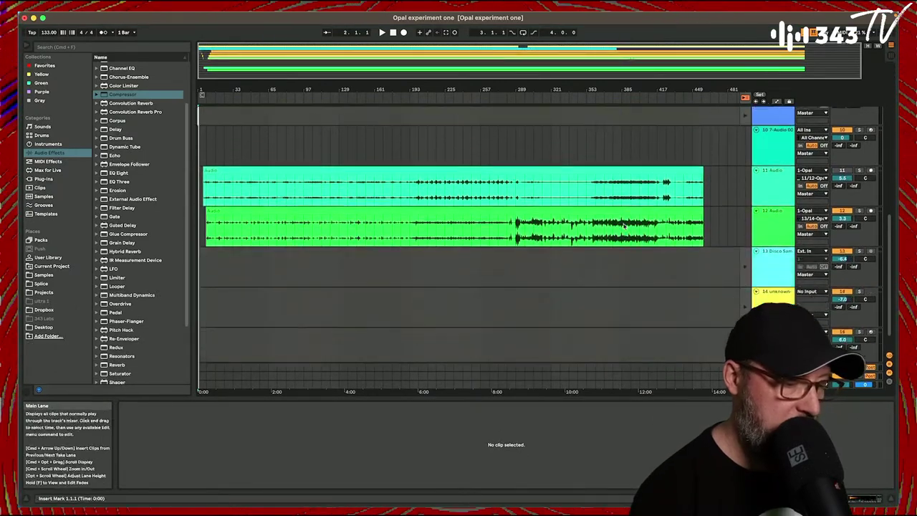
{"action": "scroll", "coordinate": [623, 223], "scroll_direction": "down", "scroll_amount": 2}
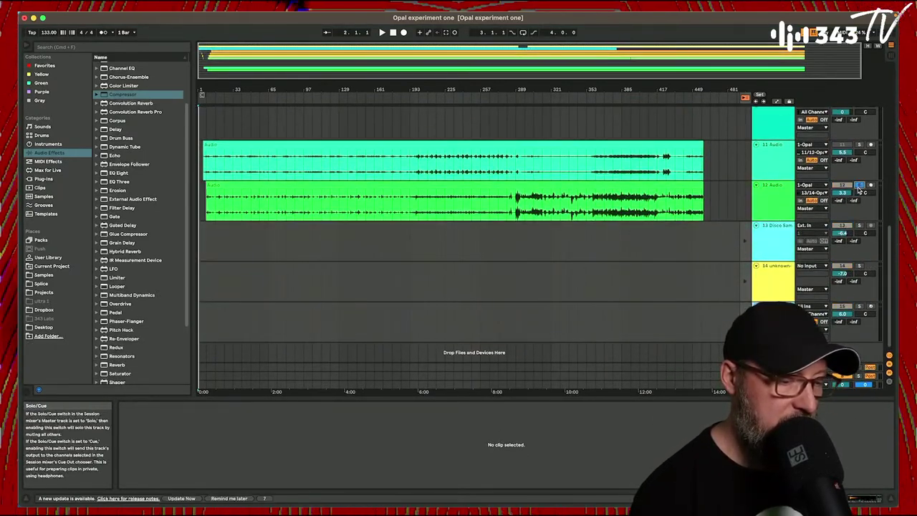
Audition the track 12 recording from several points along the take, including bar 217.
{"action": "left_click", "coordinate": [246, 185]}
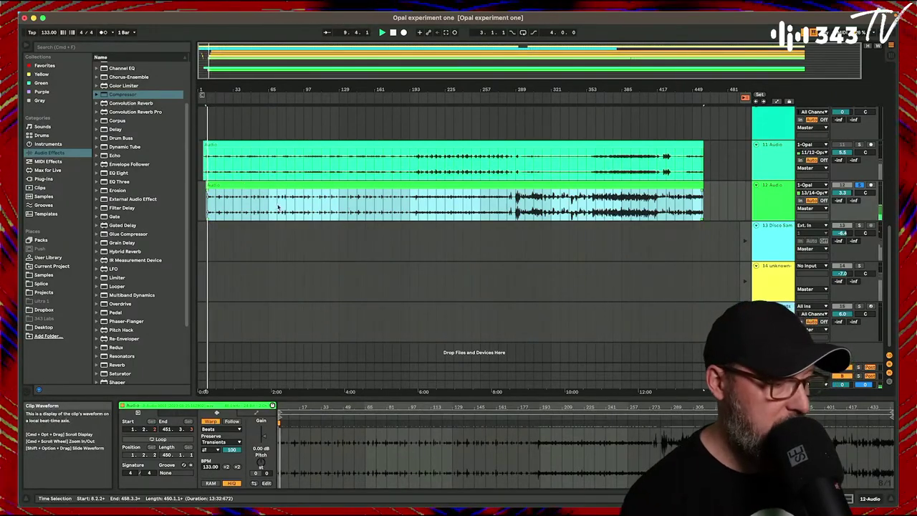
{"action": "left_click", "coordinate": [277, 207]}
{"action": "left_click", "coordinate": [434, 208]}
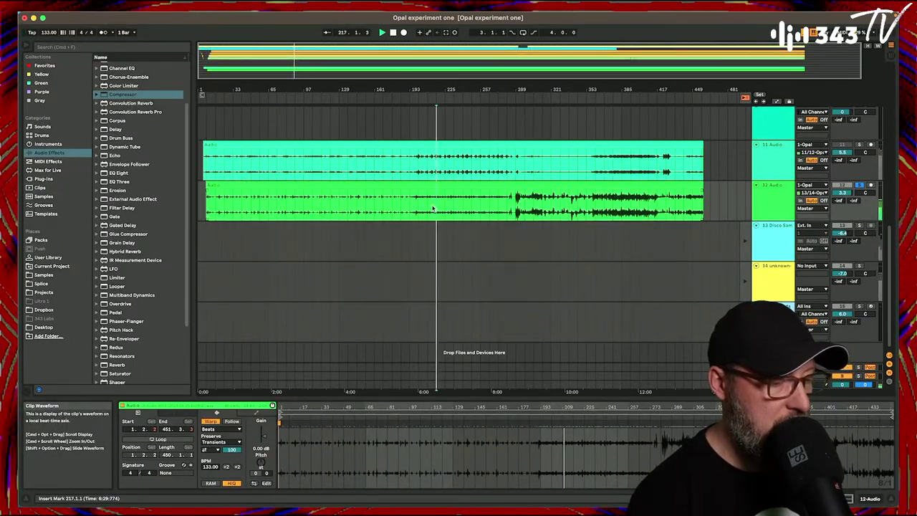
{"action": "left_click", "coordinate": [472, 209]}
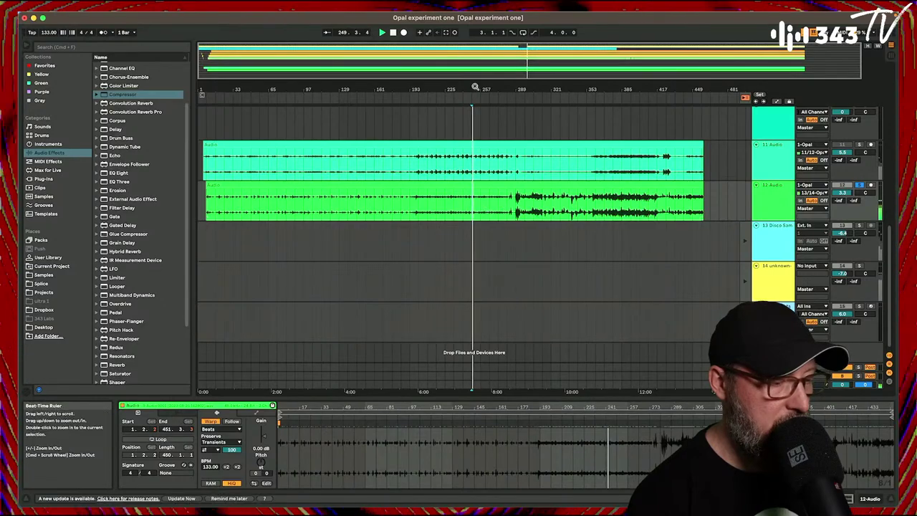
Audition the track 12 recording from bars 260, 283 and 289.
{"action": "left_click_drag", "start_coordinate": [476, 87], "coordinate": [457, 146]}
{"action": "left_click", "coordinate": [511, 207]}
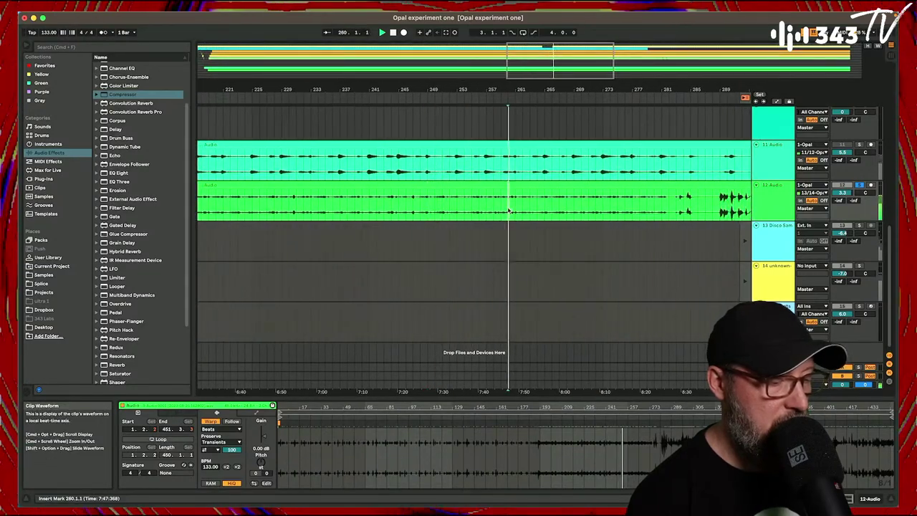
{"action": "scroll", "coordinate": [520, 205], "scroll_direction": "right", "scroll_amount": 3}
{"action": "left_click", "coordinate": [521, 206]}
{"action": "scroll", "coordinate": [520, 207], "scroll_direction": "right", "scroll_amount": 1}
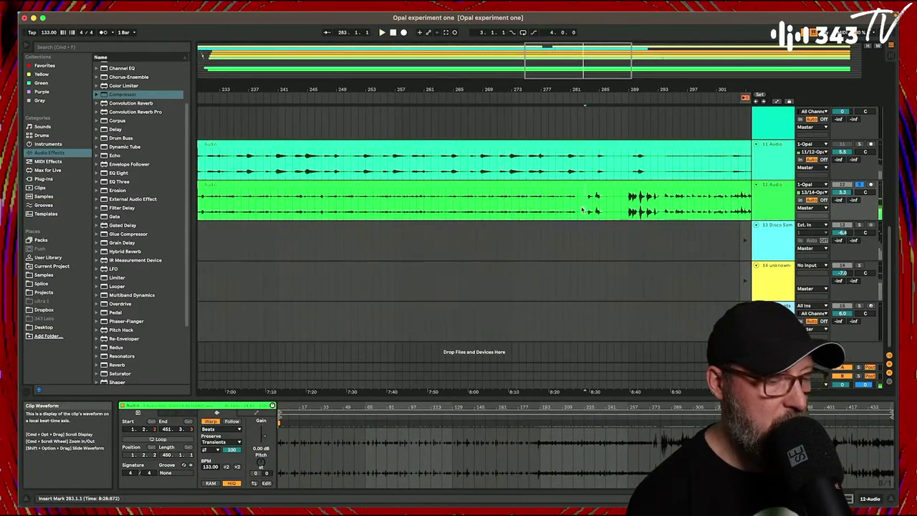
{"action": "left_click", "coordinate": [584, 210]}
{"action": "scroll", "coordinate": [582, 209], "scroll_direction": "right", "scroll_amount": 3}
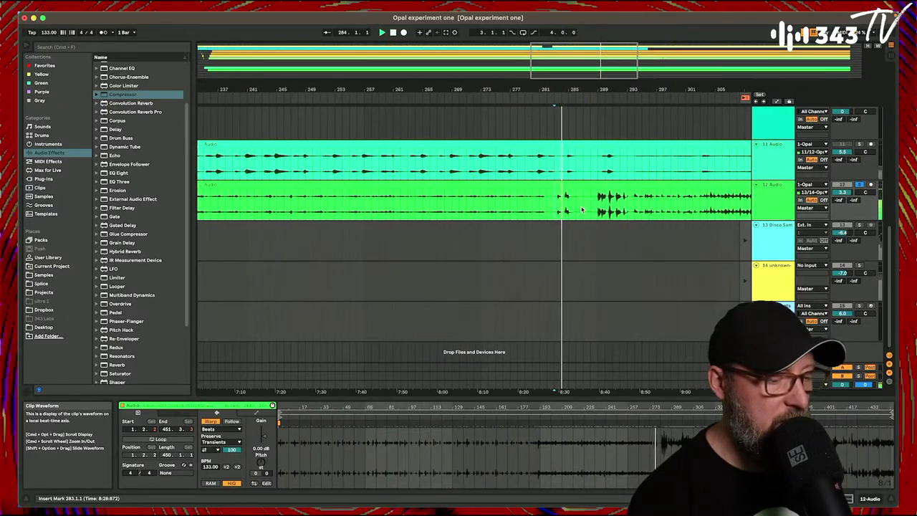
{"action": "left_click", "coordinate": [551, 207]}
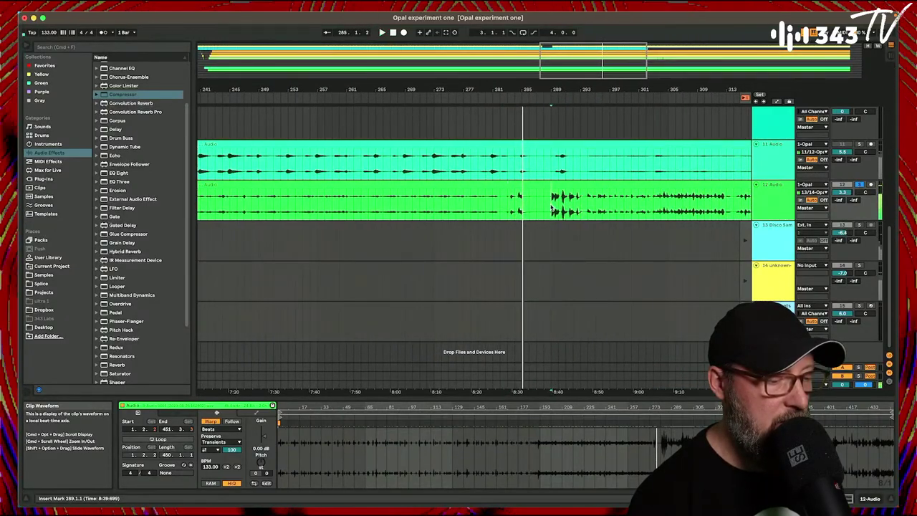
{"action": "key", "text": "space"}
{"action": "key", "text": "space"}
Audition the track 12 recording further along, from bars 299, 304 and 308.
{"action": "scroll", "coordinate": [550, 207], "scroll_direction": "right", "scroll_amount": 2}
{"action": "left_click", "coordinate": [551, 207]}
{"action": "scroll", "coordinate": [551, 207], "scroll_direction": "right", "scroll_amount": 1}
{"action": "scroll", "coordinate": [550, 207], "scroll_direction": "right", "scroll_amount": 2}
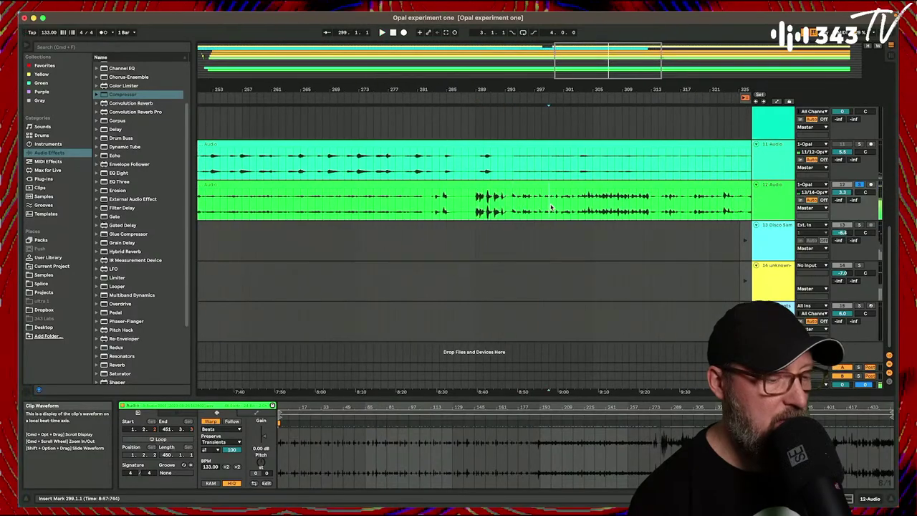
{"action": "left_click", "coordinate": [550, 207]}
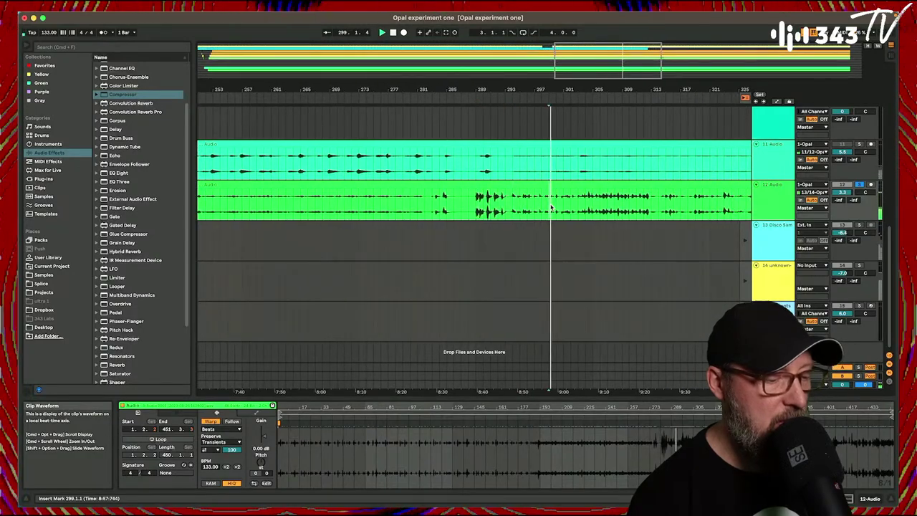
{"action": "left_click", "coordinate": [587, 209]}
{"action": "scroll", "coordinate": [588, 210], "scroll_direction": "right", "scroll_amount": 3}
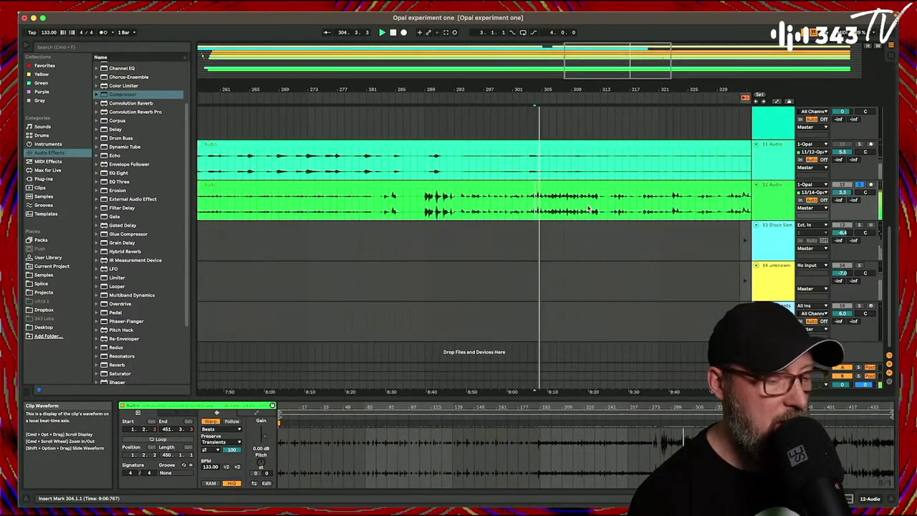
{"action": "left_click", "coordinate": [572, 207]}
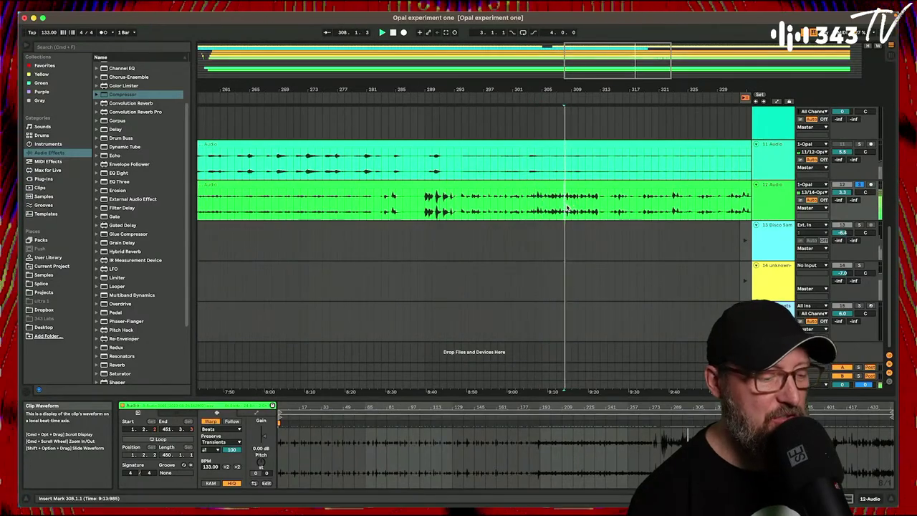
Audition the track 12 recording from bar 315 and from the passage at 322.4.1.
{"action": "scroll", "coordinate": [566, 208], "scroll_direction": "right", "scroll_amount": 3}
{"action": "left_click", "coordinate": [566, 208]}
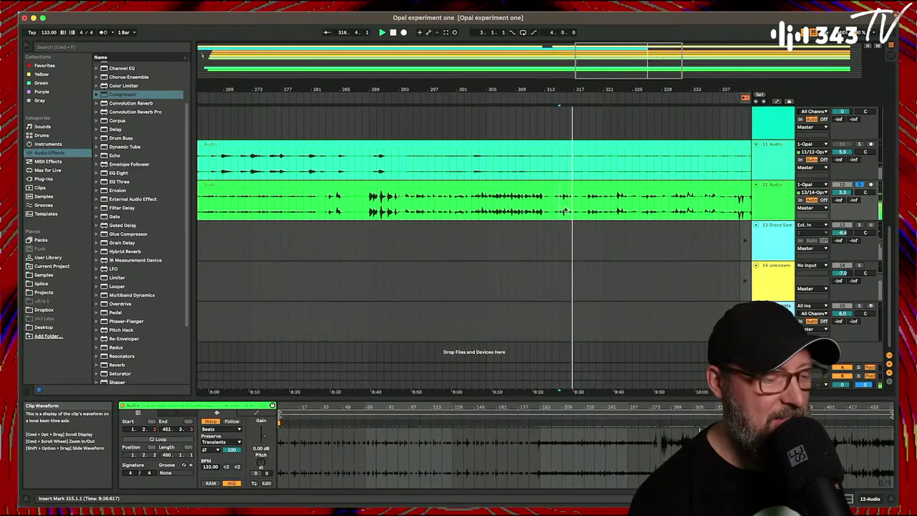
{"action": "left_click", "coordinate": [581, 207]}
{"action": "left_click", "coordinate": [589, 207]}
{"action": "scroll", "coordinate": [589, 208], "scroll_direction": "up", "scroll_amount": 6}
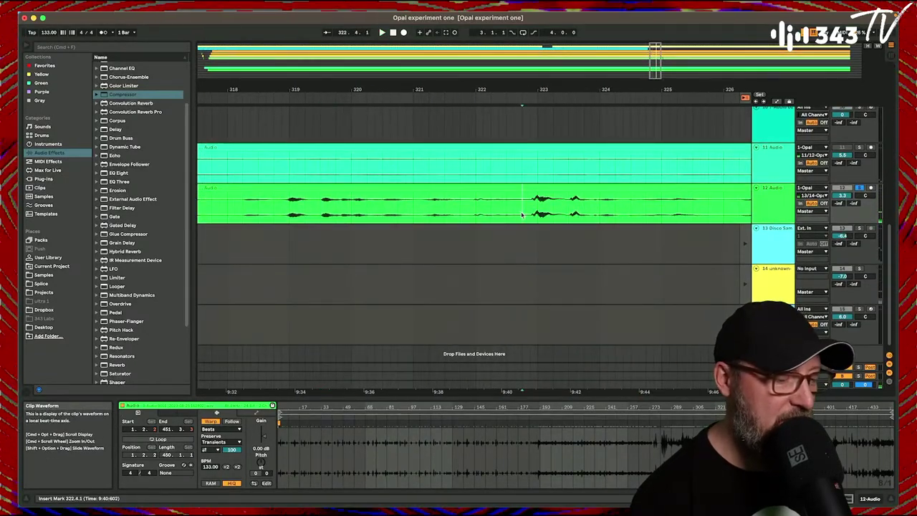
{"action": "key", "text": "space"}
{"action": "scroll", "coordinate": [523, 213], "scroll_direction": "right", "scroll_amount": 4}
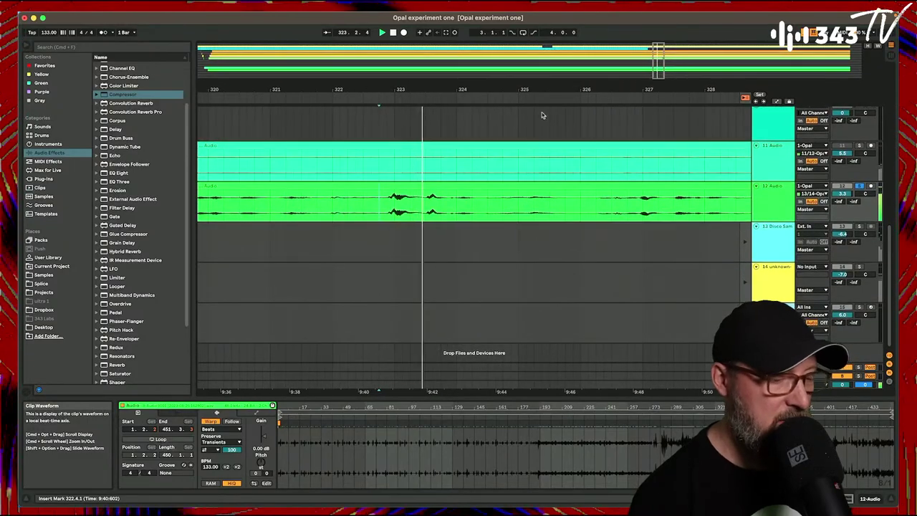
Audition the track 12 recording from 329.3.1, bar 339, 343.3.1 and bar 359.
{"action": "left_click_drag", "start_coordinate": [546, 90], "coordinate": [545, 83]}
{"action": "scroll", "coordinate": [512, 216], "scroll_direction": "down", "scroll_amount": 5}
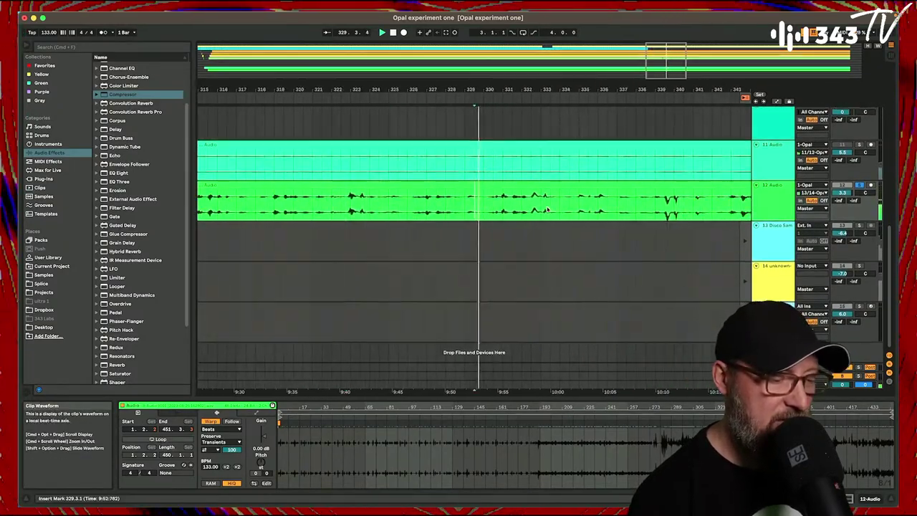
{"action": "left_click", "coordinate": [583, 207]}
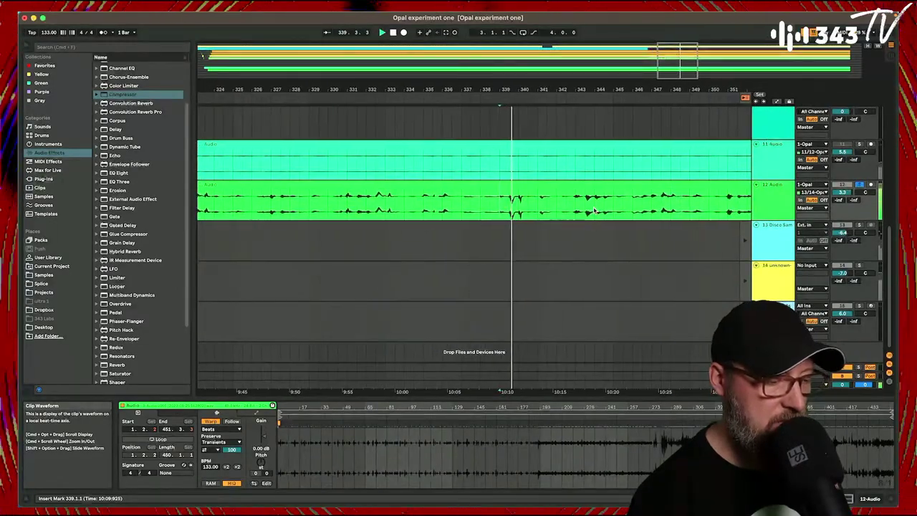
{"action": "left_click", "coordinate": [566, 207]}
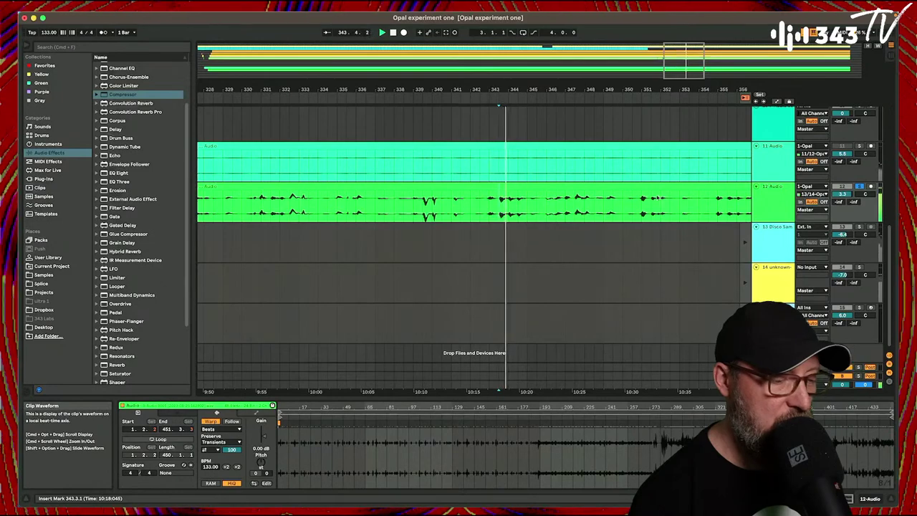
{"action": "left_click_drag", "start_coordinate": [608, 90], "coordinate": [395, 87]}
{"action": "left_click", "coordinate": [483, 209]}
{"action": "key", "text": "space"}
{"action": "key", "text": "space"}
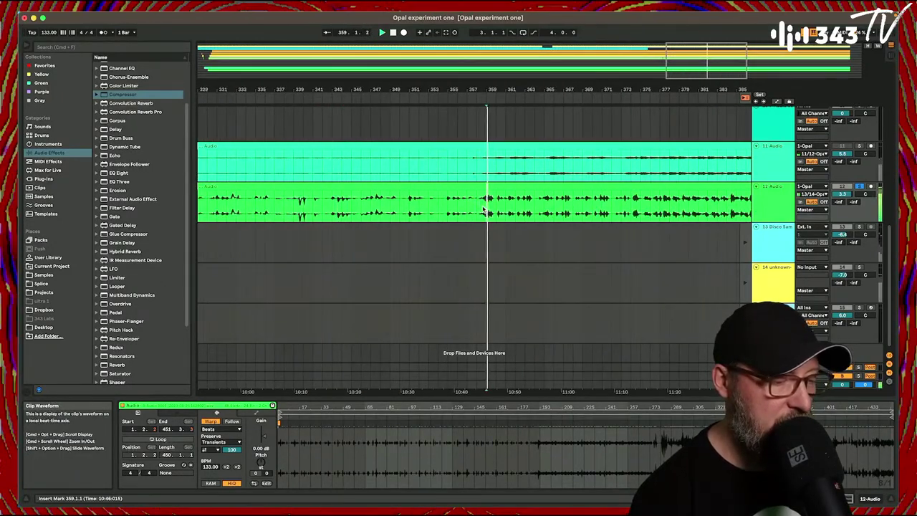
Lower track 12's volume to -0.2 dB and continue auditioning its recording up to bar 389.
{"action": "left_click_drag", "start_coordinate": [842, 194], "coordinate": [842, 197]}
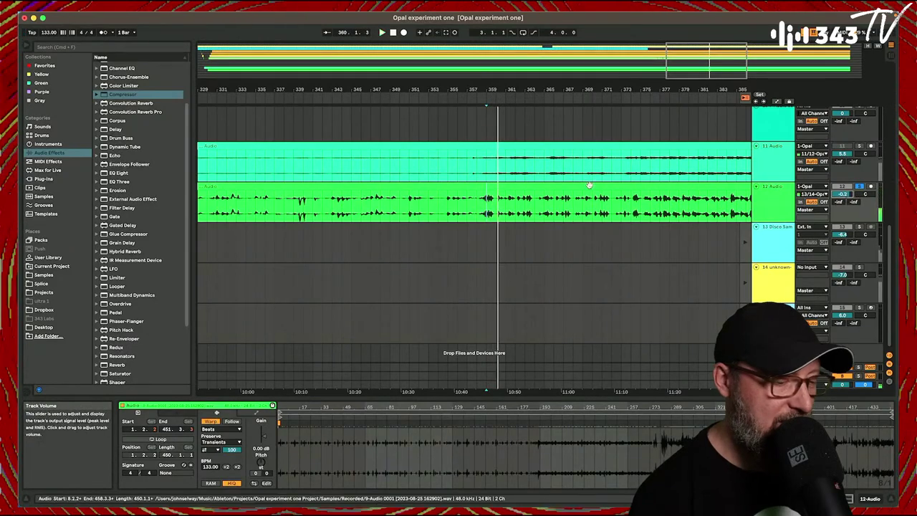
{"action": "left_click", "coordinate": [601, 207]}
{"action": "key", "text": "space"}
{"action": "key", "text": "space"}
{"action": "scroll", "coordinate": [600, 207], "scroll_direction": "right", "scroll_amount": 5}
{"action": "left_click", "coordinate": [552, 215]}
{"action": "key", "text": "space"}
{"action": "key", "text": "space"}
{"action": "scroll", "coordinate": [557, 213], "scroll_direction": "right", "scroll_amount": 3}
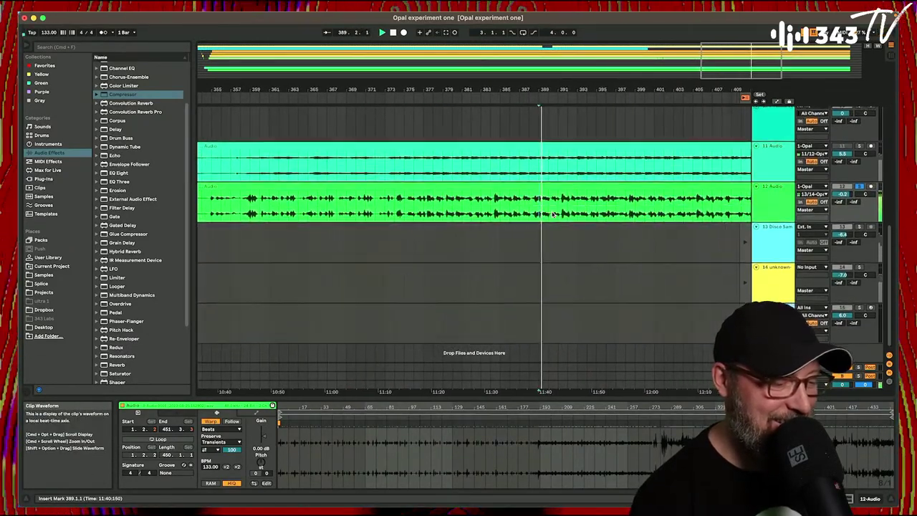
Audition the last part of the track 12 recording, including bars 393 and 413.
{"action": "left_click", "coordinate": [562, 210]}
{"action": "scroll", "coordinate": [563, 210], "scroll_direction": "right", "scroll_amount": 3}
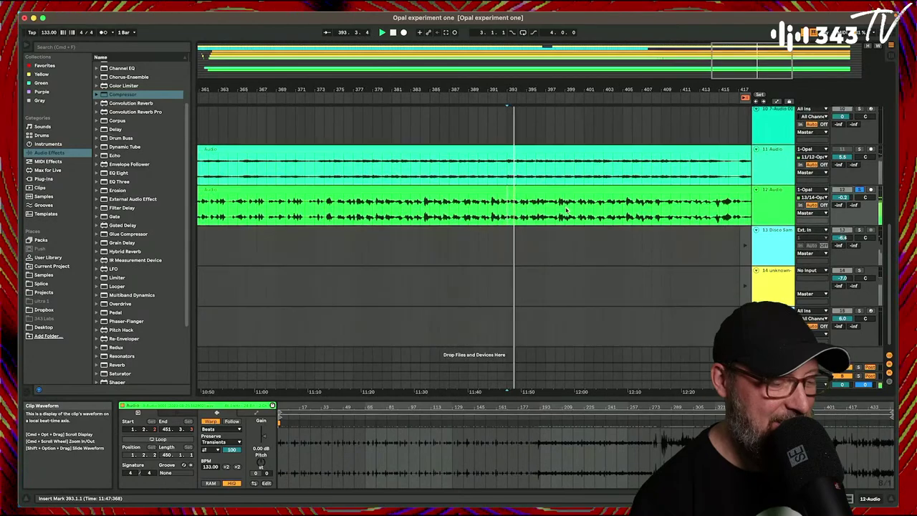
{"action": "left_click", "coordinate": [585, 215]}
{"action": "scroll", "coordinate": [592, 214], "scroll_direction": "right", "scroll_amount": 4}
{"action": "left_click", "coordinate": [640, 213]}
{"action": "key", "text": "space"}
{"action": "key", "text": "space"}
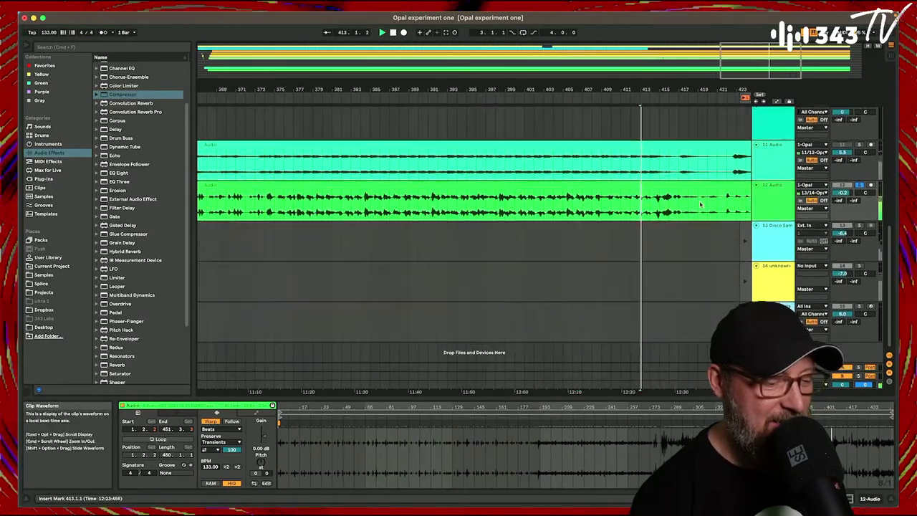
{"action": "scroll", "coordinate": [639, 213], "scroll_direction": "right", "scroll_amount": 7}
{"action": "key", "text": "space"}
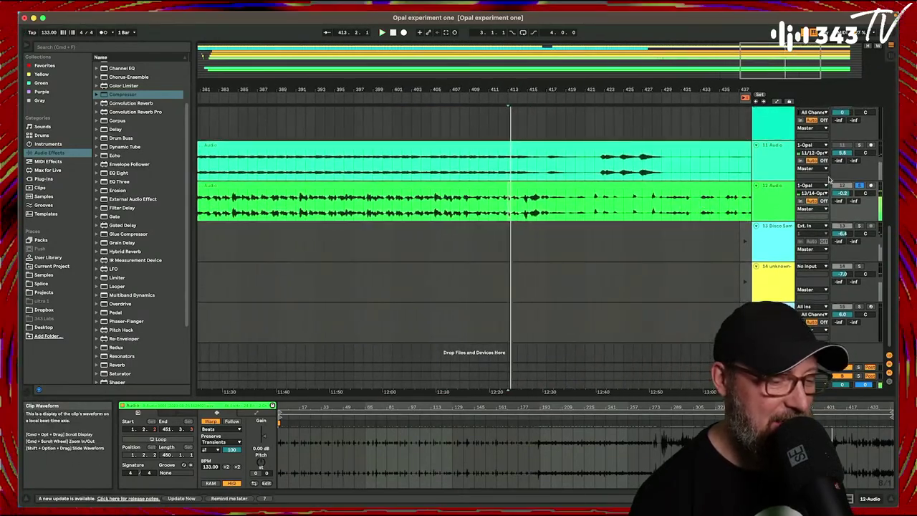
Solo track 11 and audition its recording from bars 365 and 388.
{"action": "left_click", "coordinate": [859, 145]}
{"action": "scroll", "coordinate": [401, 163], "scroll_direction": "left", "scroll_amount": 10}
{"action": "left_click", "coordinate": [486, 178]}
{"action": "key", "text": "space"}
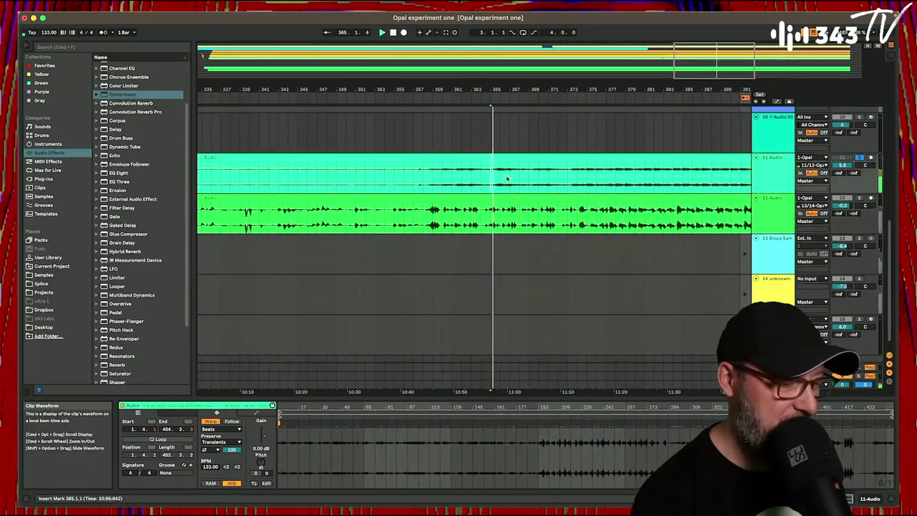
{"action": "left_click", "coordinate": [530, 177]}
{"action": "scroll", "coordinate": [530, 177], "scroll_direction": "right", "scroll_amount": 5}
{"action": "left_click", "coordinate": [576, 176]}
{"action": "scroll", "coordinate": [577, 175], "scroll_direction": "right", "scroll_amount": 4}
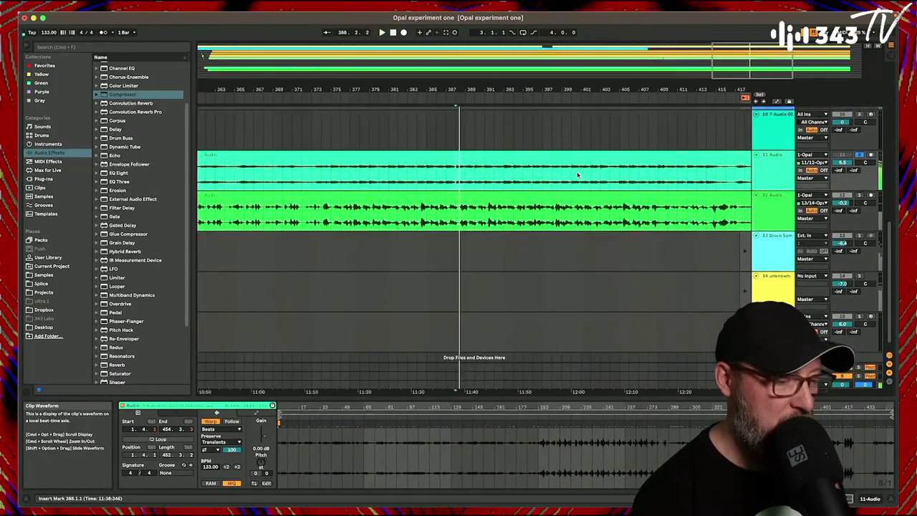
Audition the later part of the track 11 recording, including bars 417 and 425.
{"action": "left_click", "coordinate": [590, 174]}
{"action": "scroll", "coordinate": [591, 174], "scroll_direction": "right", "scroll_amount": 4}
{"action": "left_click", "coordinate": [619, 179]}
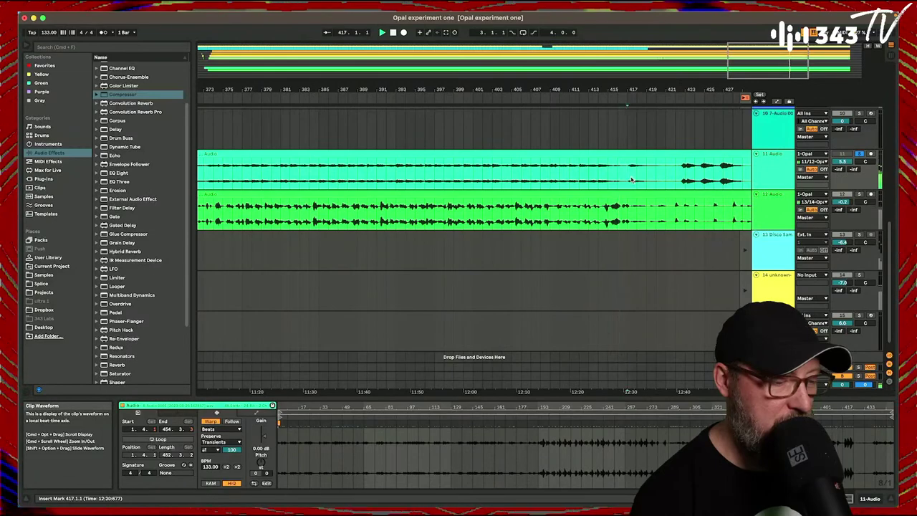
{"action": "scroll", "coordinate": [631, 179], "scroll_direction": "right", "scroll_amount": 4}
{"action": "left_click", "coordinate": [581, 181]}
{"action": "left_click", "coordinate": [598, 188]}
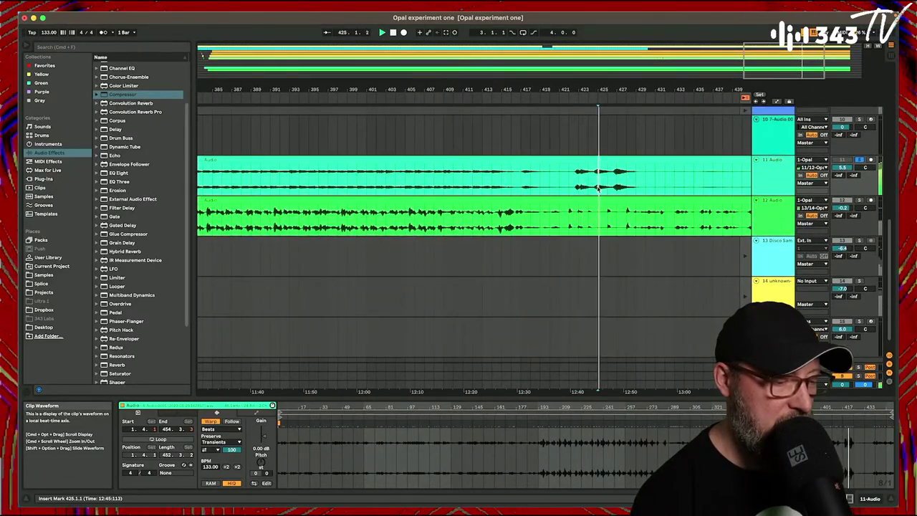
Shrink the Arrangement overview to give more room to the tracks around track 4.
{"action": "scroll", "coordinate": [852, 230], "scroll_direction": "up", "scroll_amount": 2}
{"action": "scroll", "coordinate": [863, 233], "scroll_direction": "up", "scroll_amount": 3}
{"action": "scroll", "coordinate": [862, 233], "scroll_direction": "up", "scroll_amount": 5}
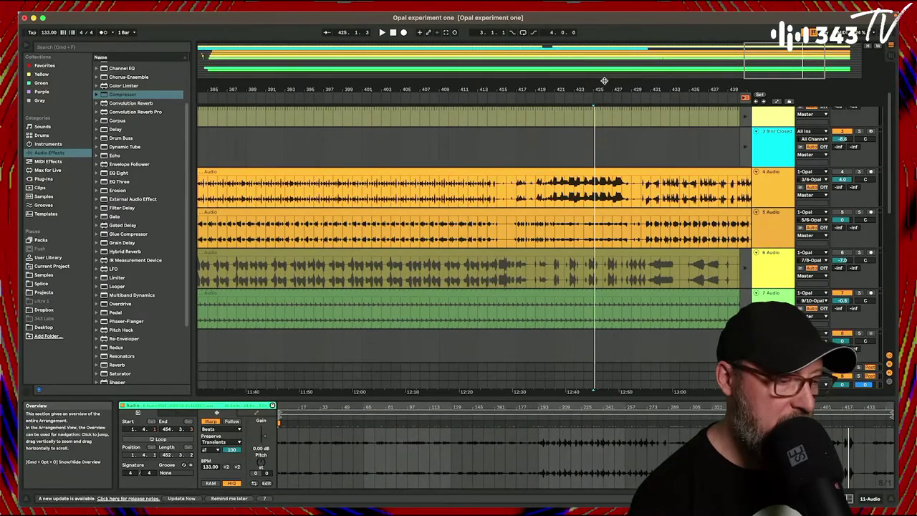
{"action": "left_click_drag", "start_coordinate": [604, 80], "coordinate": [612, 20]}
{"action": "scroll", "coordinate": [566, 173], "scroll_direction": "left", "scroll_amount": 2}
{"action": "scroll", "coordinate": [566, 174], "scroll_direction": "up", "scroll_amount": 1}
{"action": "scroll", "coordinate": [567, 174], "scroll_direction": "left", "scroll_amount": 2}
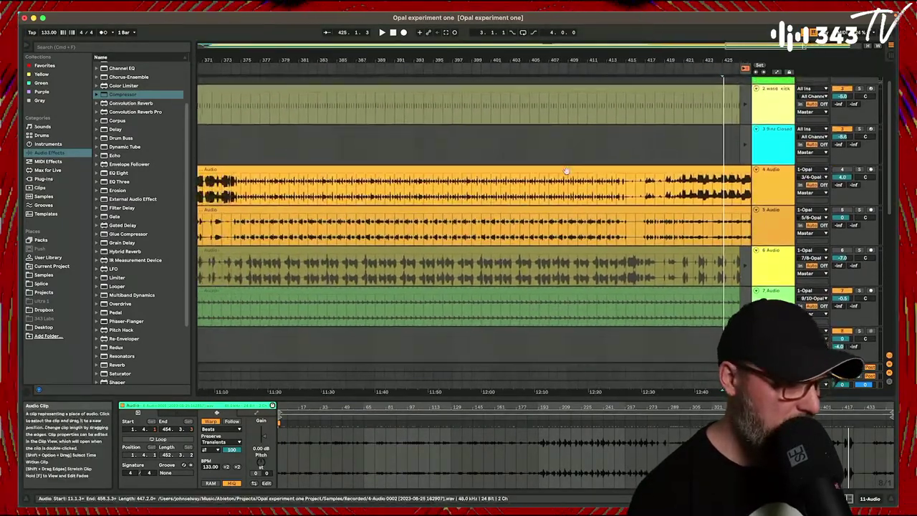
{"action": "scroll", "coordinate": [487, 179], "scroll_direction": "left", "scroll_amount": 2}
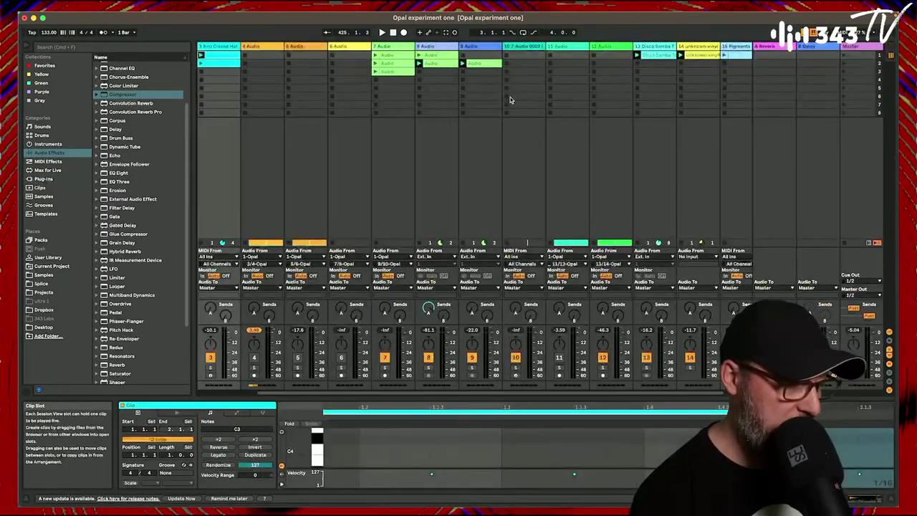
Solo track 4 in the Arrangement and audition its recording from bars 13 and 53.
{"action": "key", "text": "Tab"}
{"action": "key", "text": "Tab"}
{"action": "scroll", "coordinate": [489, 125], "scroll_direction": "left", "scroll_amount": 8}
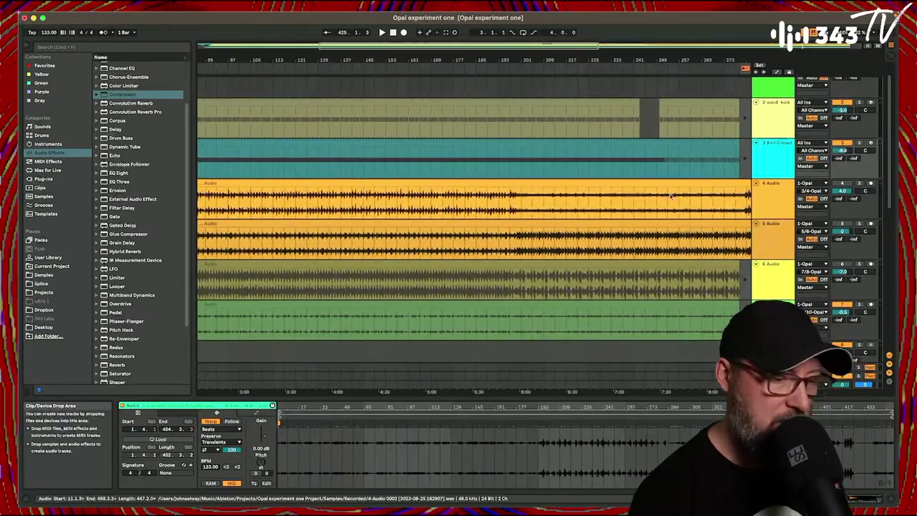
{"action": "scroll", "coordinate": [302, 203], "scroll_direction": "left", "scroll_amount": 5}
{"action": "left_click", "coordinate": [234, 205]}
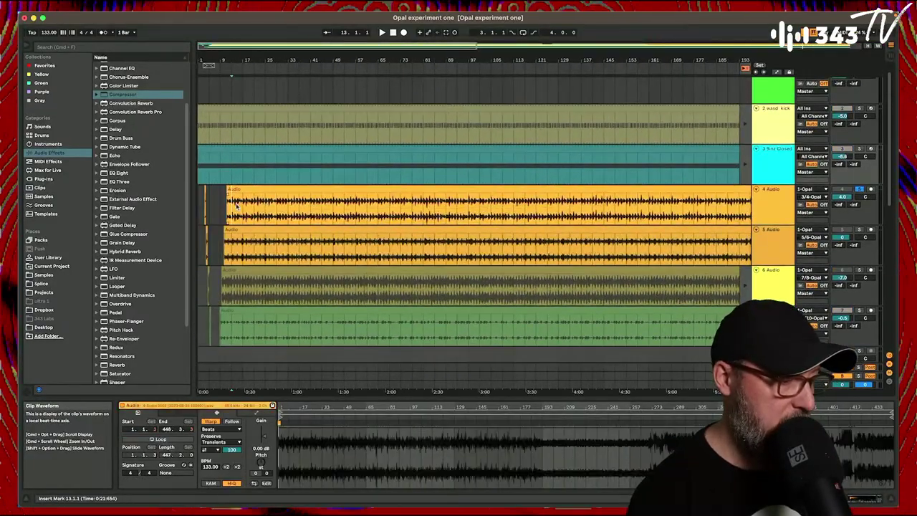
{"action": "key", "text": "space"}
{"action": "left_click", "coordinate": [344, 211]}
{"action": "key", "text": "space"}
{"action": "key", "text": "space"}
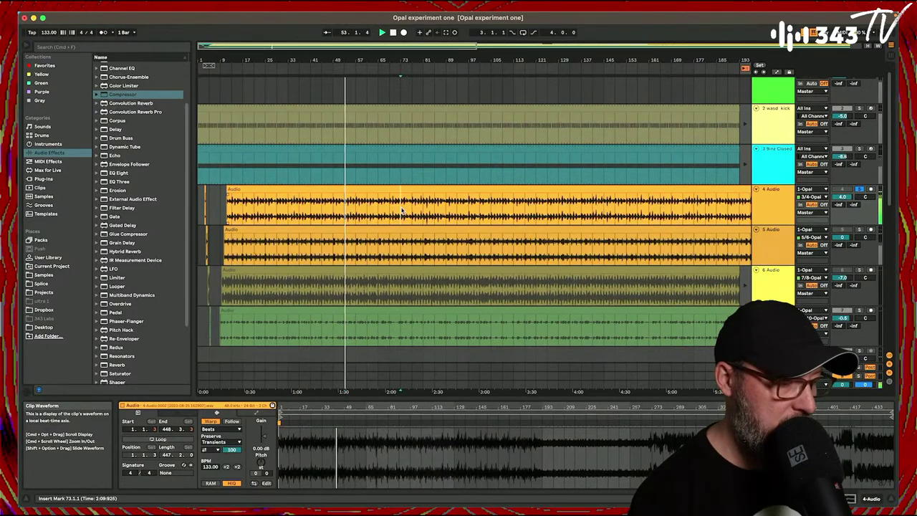
Audition the track 4 recording further along, including bars 73, 121 and 217.
{"action": "left_click", "coordinate": [401, 210]}
{"action": "key", "text": "space"}
{"action": "key", "text": "space"}
{"action": "scroll", "coordinate": [479, 210], "scroll_direction": "right", "scroll_amount": 2}
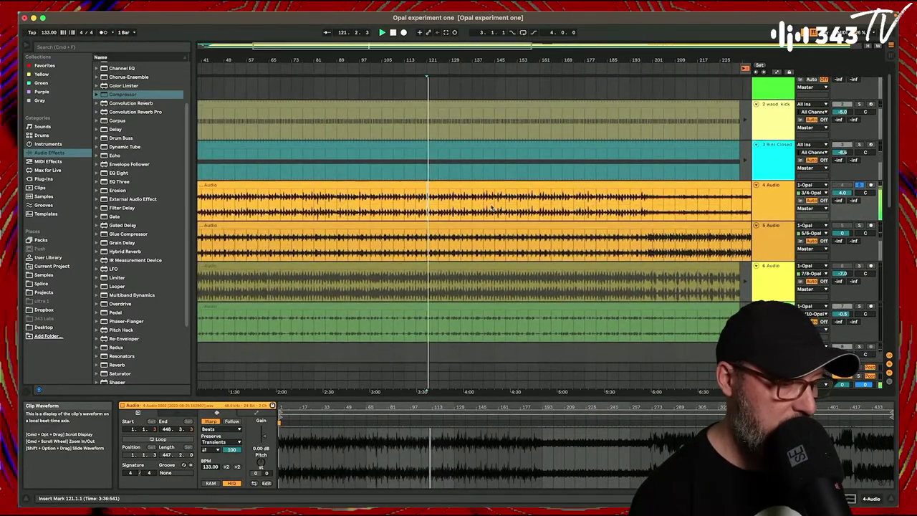
{"action": "left_click", "coordinate": [521, 212]}
{"action": "scroll", "coordinate": [521, 212], "scroll_direction": "right", "scroll_amount": 6}
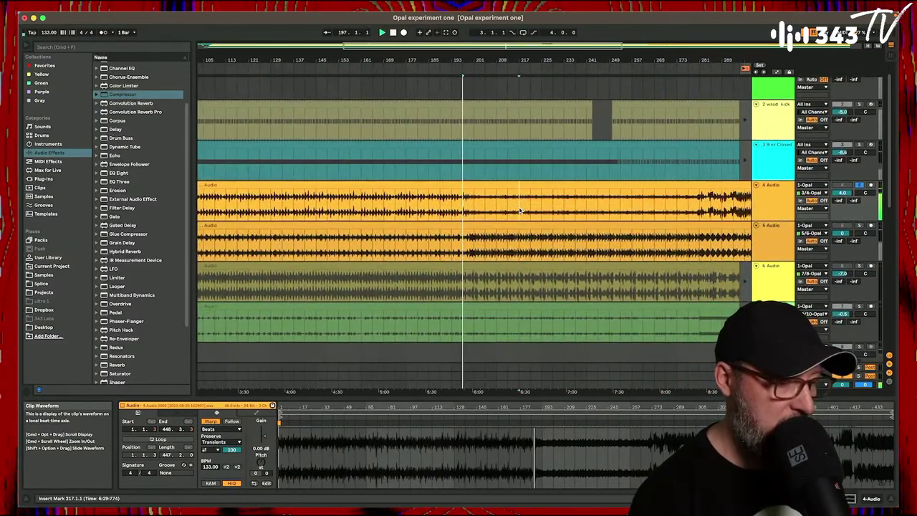
{"action": "left_click", "coordinate": [555, 208]}
{"action": "scroll", "coordinate": [553, 208], "scroll_direction": "right", "scroll_amount": 2}
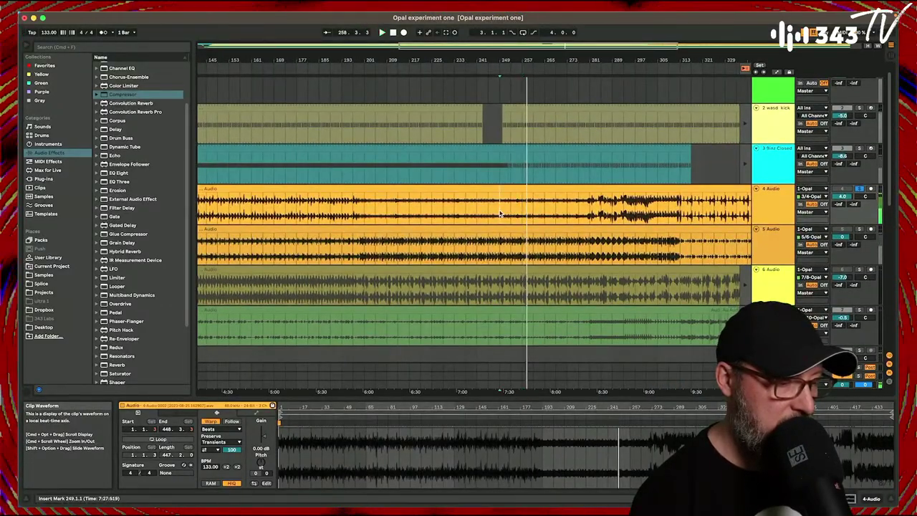
Audition the track 4 recording from bars 249, 289 and 309.
{"action": "left_click", "coordinate": [499, 214]}
{"action": "left_click", "coordinate": [612, 214]}
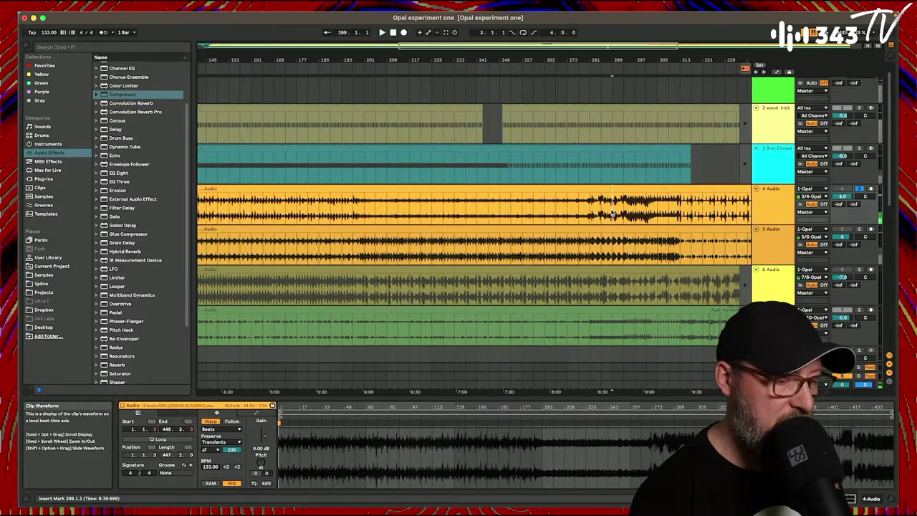
{"action": "scroll", "coordinate": [613, 214], "scroll_direction": "right", "scroll_amount": 3}
{"action": "left_click", "coordinate": [631, 214]}
{"action": "key", "text": "space"}
{"action": "key", "text": "space"}
{"action": "scroll", "coordinate": [630, 214], "scroll_direction": "right", "scroll_amount": 4}
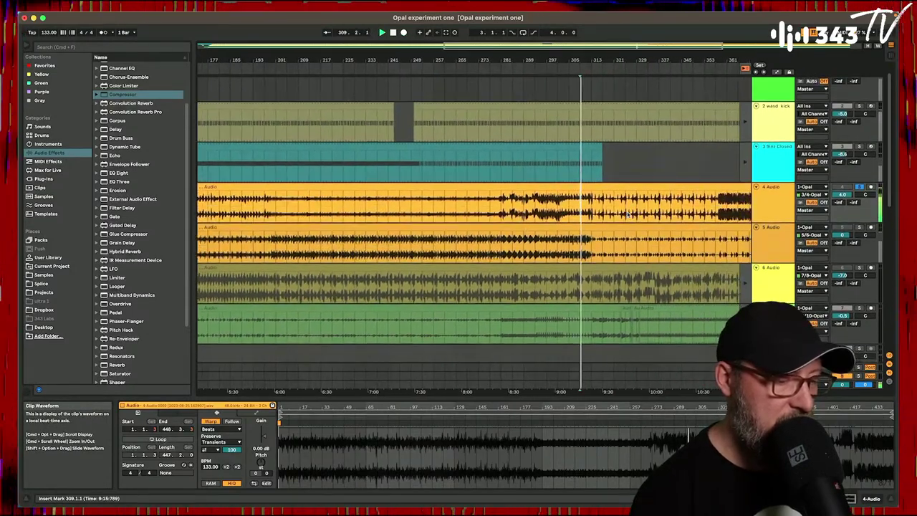
Audition the track 4 recording further along, including bars 337, 369, 385 and 393.
{"action": "left_click", "coordinate": [627, 213]}
{"action": "left_click", "coordinate": [660, 212]}
{"action": "scroll", "coordinate": [662, 211], "scroll_direction": "right", "scroll_amount": 2}
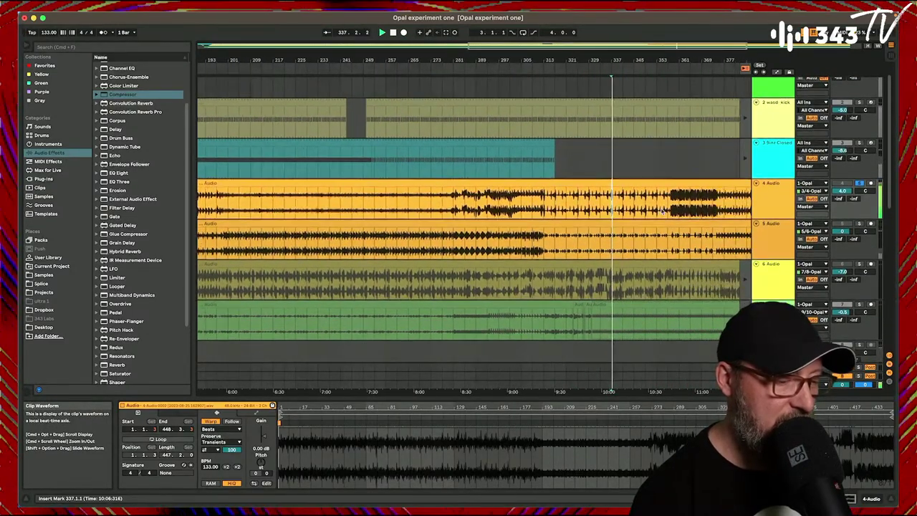
{"action": "scroll", "coordinate": [660, 210], "scroll_direction": "right", "scroll_amount": 3}
{"action": "left_click", "coordinate": [628, 208]}
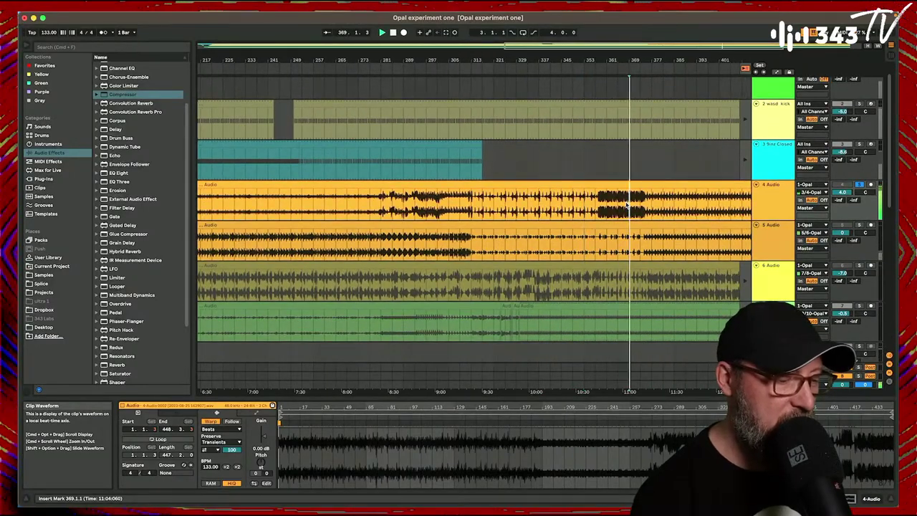
{"action": "scroll", "coordinate": [626, 206], "scroll_direction": "right", "scroll_amount": 2}
{"action": "scroll", "coordinate": [626, 204], "scroll_direction": "right", "scroll_amount": 1}
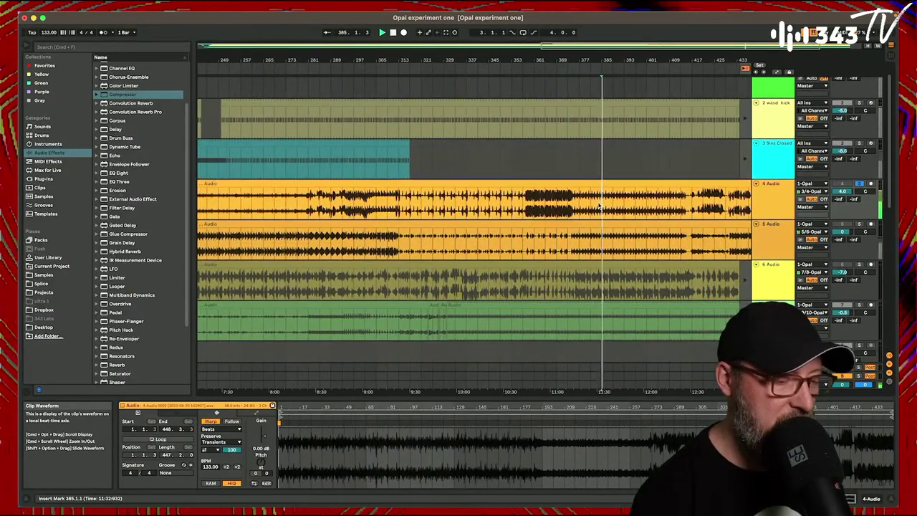
{"action": "left_click", "coordinate": [621, 210]}
{"action": "key", "text": "space"}
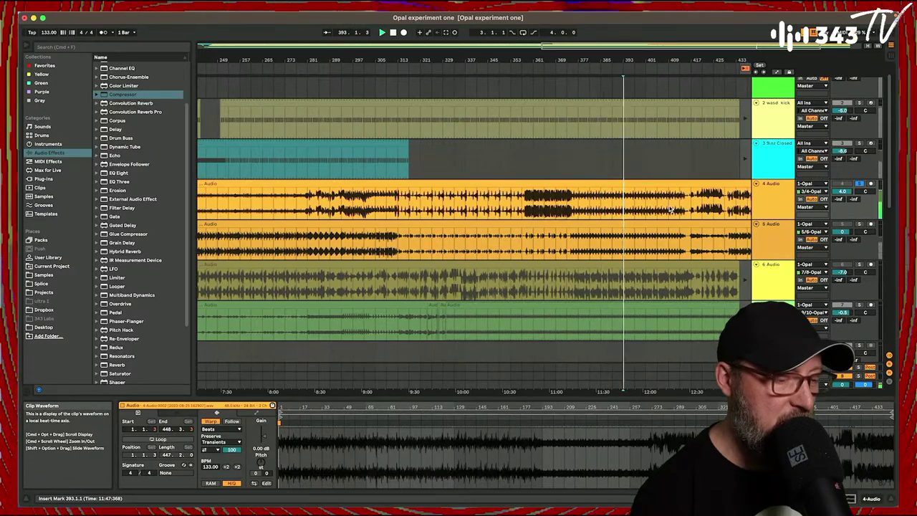
Audition the track 4 recording up to the passage around bar 421 and take the track off solo.
{"action": "left_click", "coordinate": [659, 206]}
{"action": "key", "text": "space"}
{"action": "key", "text": "space"}
{"action": "left_click_drag", "start_coordinate": [704, 201], "coordinate": [709, 201]}
{"action": "key", "text": "space"}
{"action": "key", "text": "space"}
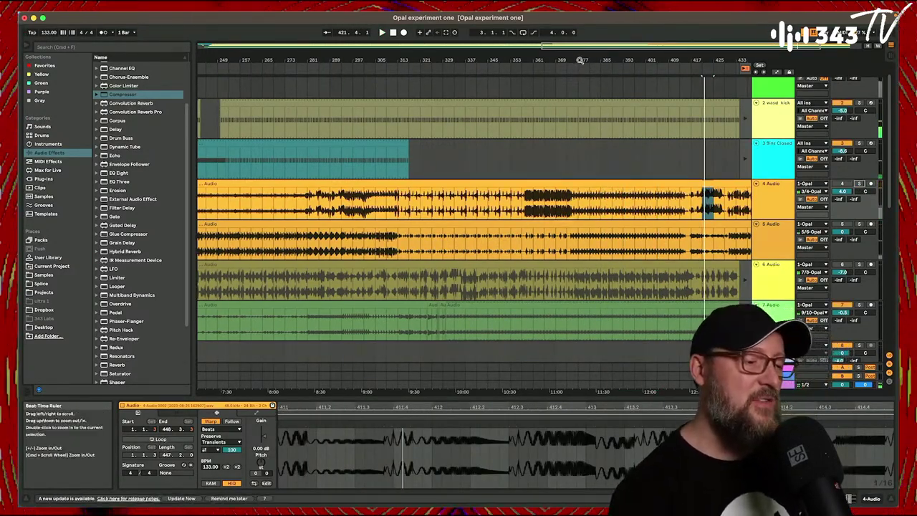
Open the full track 4 recording in the clip editor and enlarge the editor to show a taller waveform.
{"action": "key", "text": "Tab"}
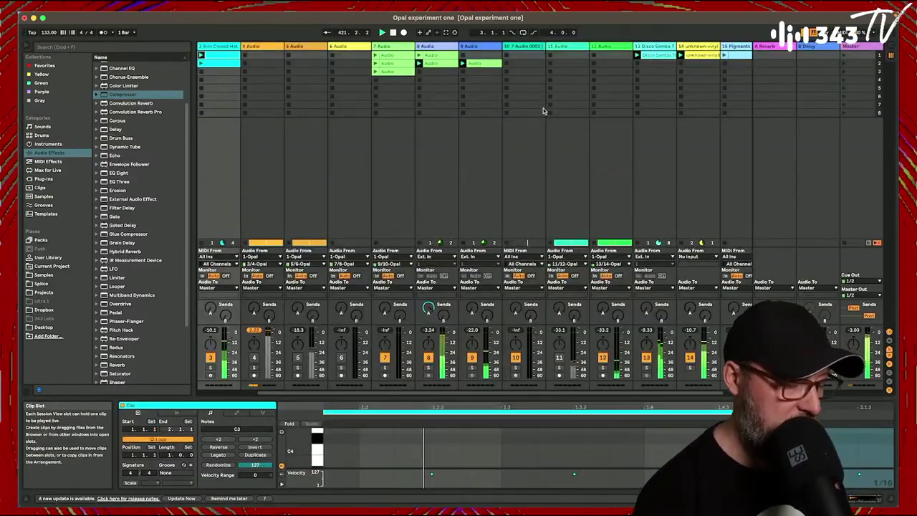
{"action": "key", "text": "Tab"}
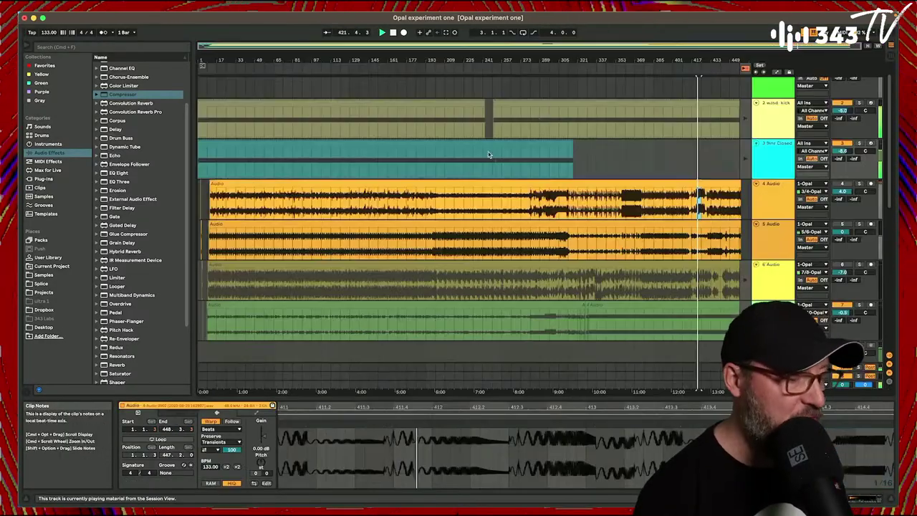
{"action": "left_click", "coordinate": [435, 187]}
{"action": "key", "text": "space"}
{"action": "left_click_drag", "start_coordinate": [409, 397], "coordinate": [432, 270]}
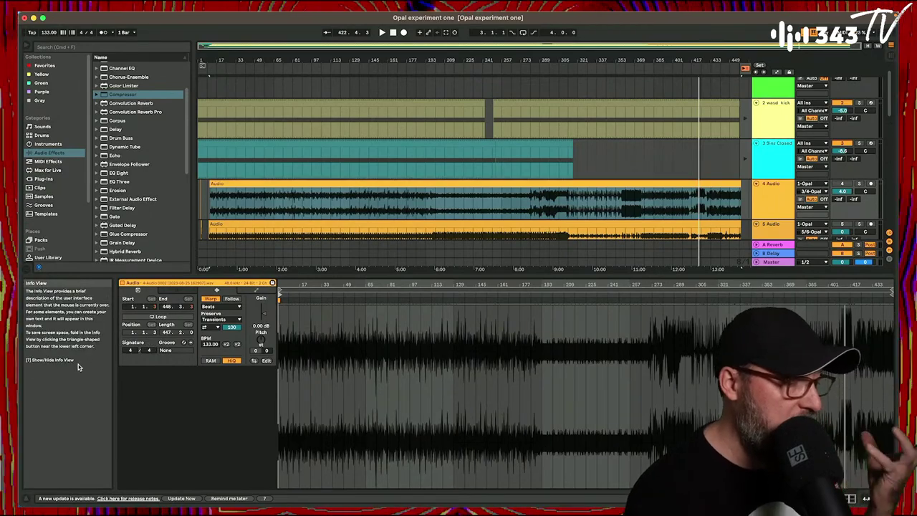
Enable looping for the track 4 clip, set its loop length to 0.2.0 and start playback.
{"action": "left_click", "coordinate": [157, 316]}
{"action": "mouse_move", "coordinate": [167, 332]}
{"action": "left_mouse_down"}
{"action": "mouse_move", "coordinate": [167, 350]}
{"action": "mouse_move", "coordinate": [183, 338]}
{"action": "left_mouse_up"}
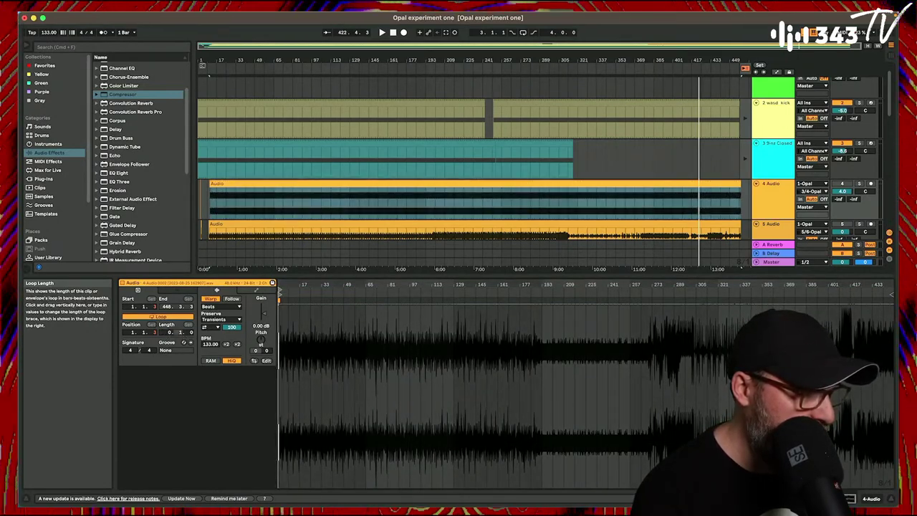
{"action": "key", "text": "Up"}
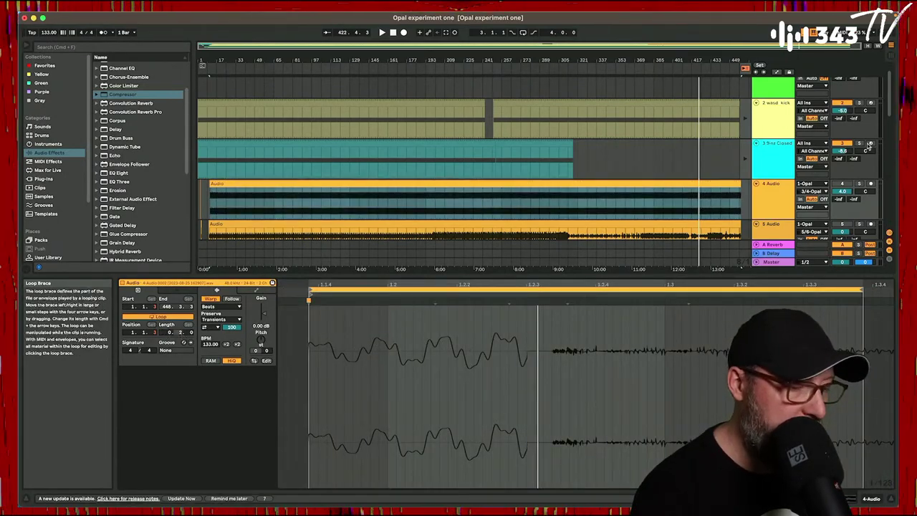
{"action": "key", "text": "space"}
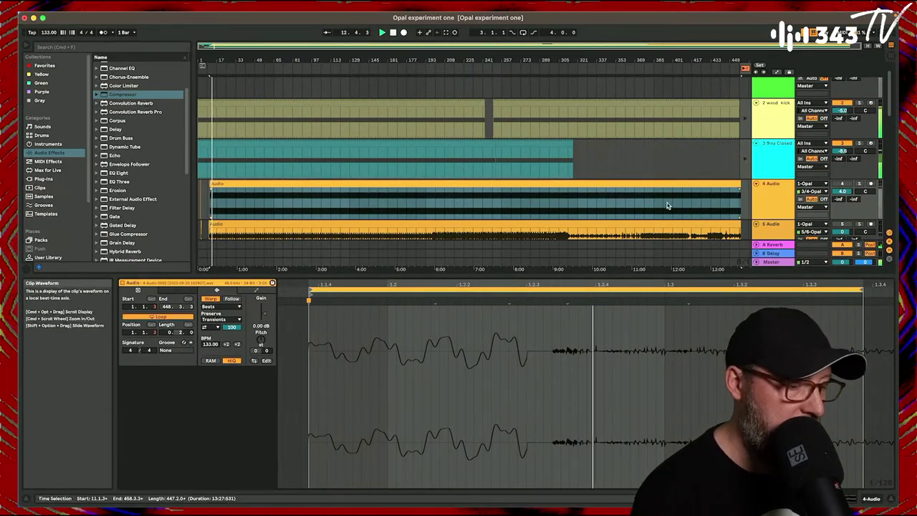
Activate track 4 in the Arrangement so its loop plays along with the other tracks.
{"action": "key", "text": "Tab"}
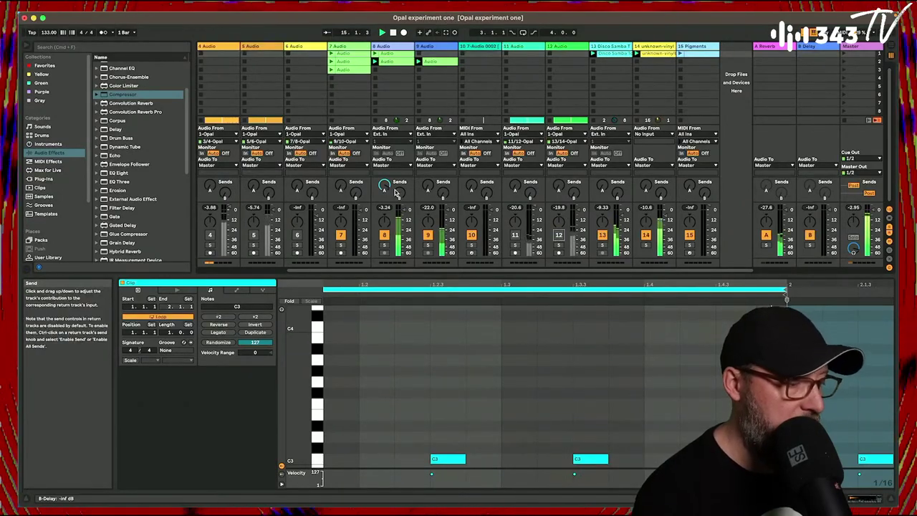
{"action": "key", "text": "Tab"}
{"action": "scroll", "coordinate": [546, 183], "scroll_direction": "down", "scroll_amount": 1}
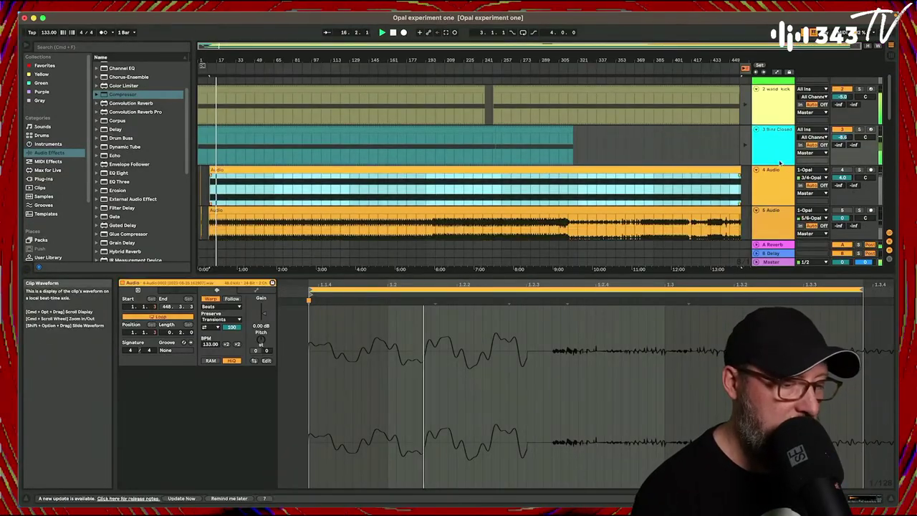
{"action": "left_click", "coordinate": [842, 171]}
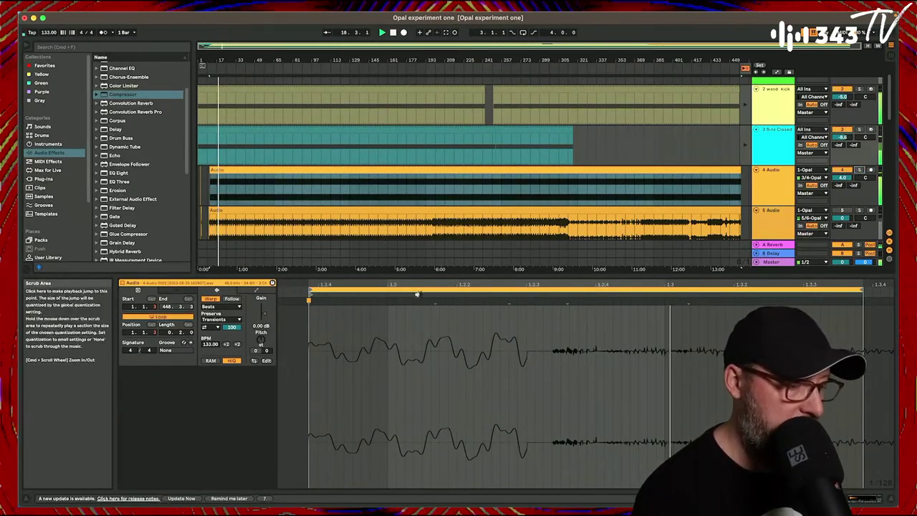
Try the two-beat loop at bar 4 of the track 4 recording, and further along at bar 72.
{"action": "left_click_drag", "start_coordinate": [432, 284], "coordinate": [423, 265]}
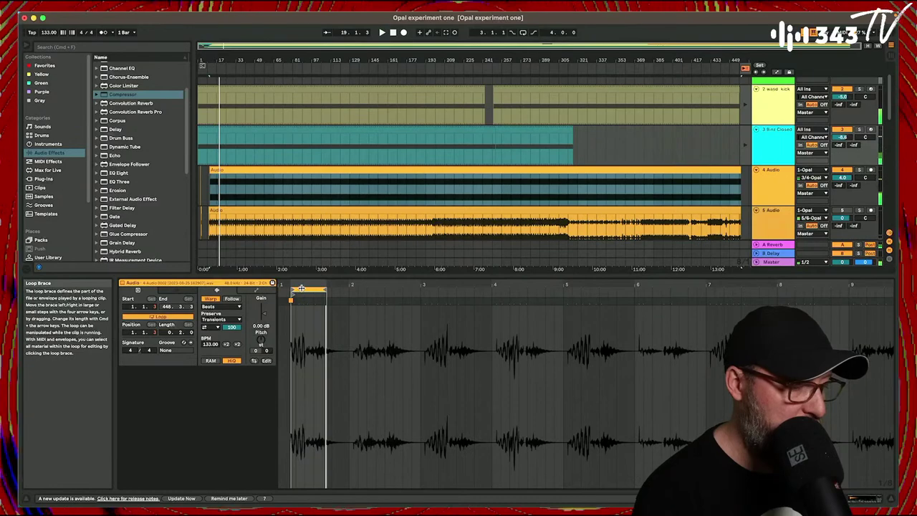
{"action": "left_click_drag", "start_coordinate": [301, 288], "coordinate": [494, 258]}
{"action": "scroll", "coordinate": [370, 298], "scroll_direction": "left", "scroll_amount": 5}
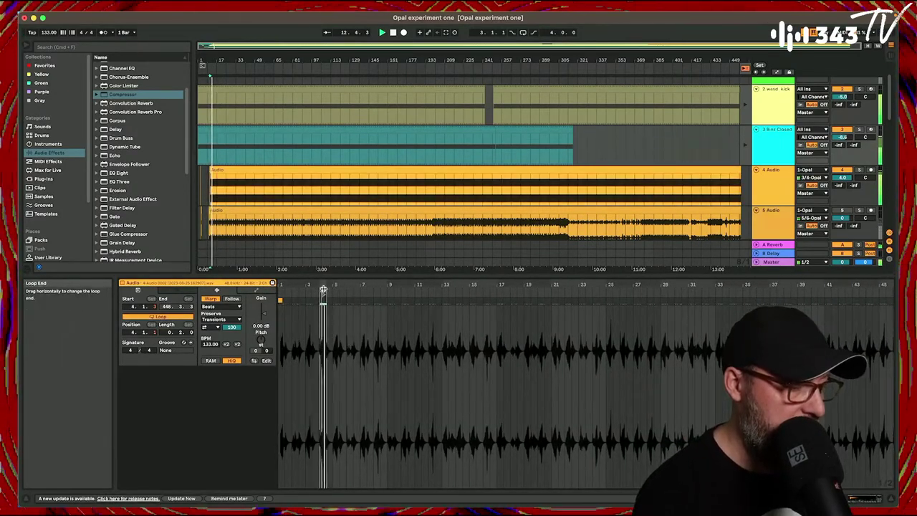
{"action": "left_click_drag", "start_coordinate": [323, 289], "coordinate": [604, 292]}
{"action": "scroll", "coordinate": [606, 316], "scroll_direction": "right", "scroll_amount": 3}
{"action": "left_click_drag", "start_coordinate": [508, 286], "coordinate": [558, 285]}
{"action": "key", "text": "space"}
{"action": "key", "text": "space"}
Reopen the track 4 clip and try its loop around bar 208 and at 226.3.1.
{"action": "left_click", "coordinate": [771, 190]}
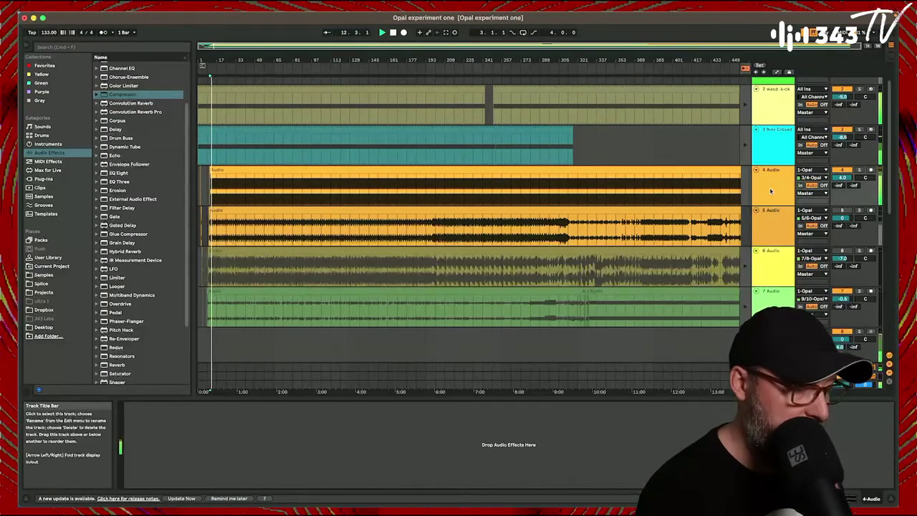
{"action": "left_click", "coordinate": [724, 188]}
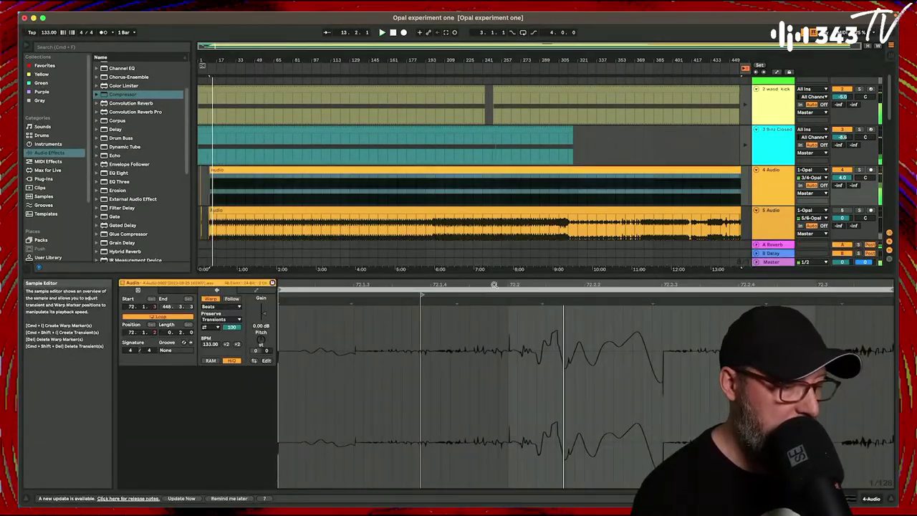
{"action": "mouse_move", "coordinate": [444, 289]}
{"action": "left_mouse_down"}
{"action": "mouse_move", "coordinate": [416, 294]}
{"action": "mouse_move", "coordinate": [732, 321]}
{"action": "left_mouse_up"}
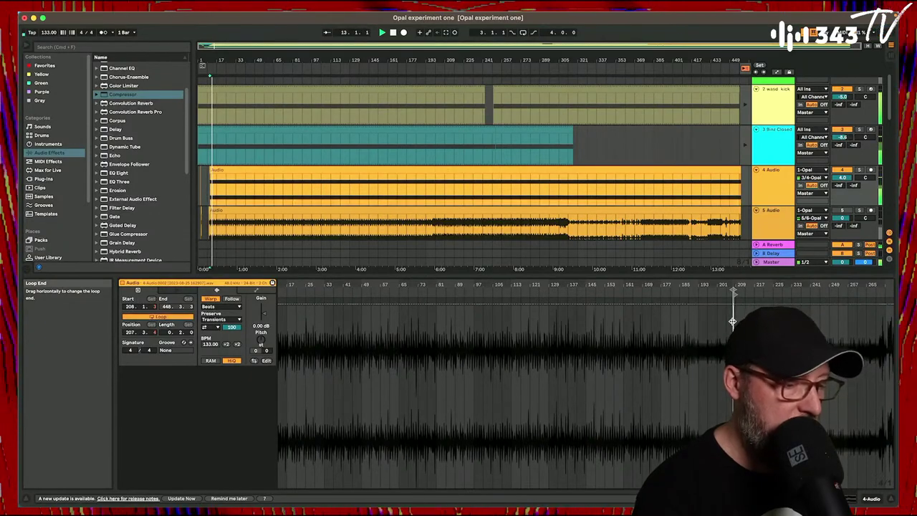
{"action": "mouse_move", "coordinate": [737, 281]}
{"action": "left_mouse_down"}
{"action": "mouse_move", "coordinate": [630, 301]}
{"action": "mouse_move", "coordinate": [593, 281]}
{"action": "mouse_move", "coordinate": [495, 281]}
{"action": "mouse_move", "coordinate": [675, 296]}
{"action": "mouse_move", "coordinate": [407, 281]}
{"action": "mouse_move", "coordinate": [569, 290]}
{"action": "mouse_move", "coordinate": [538, 290]}
{"action": "left_mouse_up"}
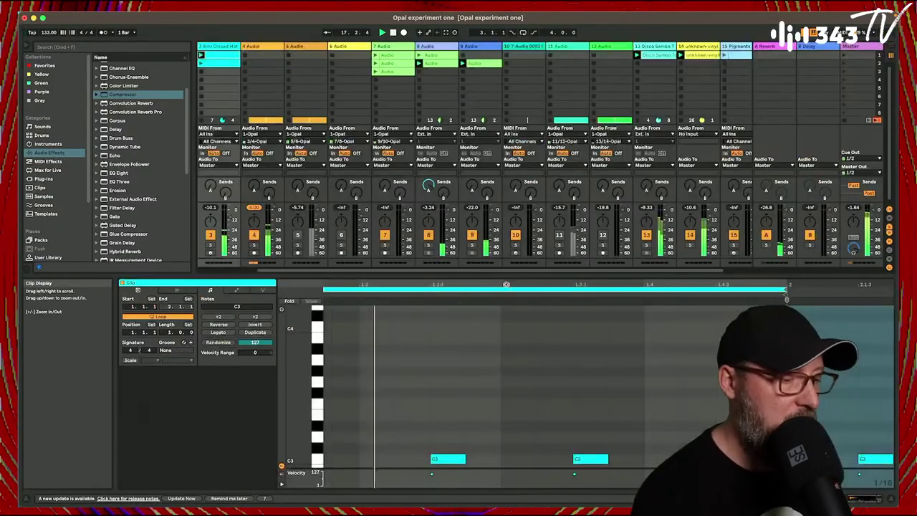
Stop the playing clips on tracks 8, 13 and 3 in the Session View.
{"action": "key", "text": "Tab"}
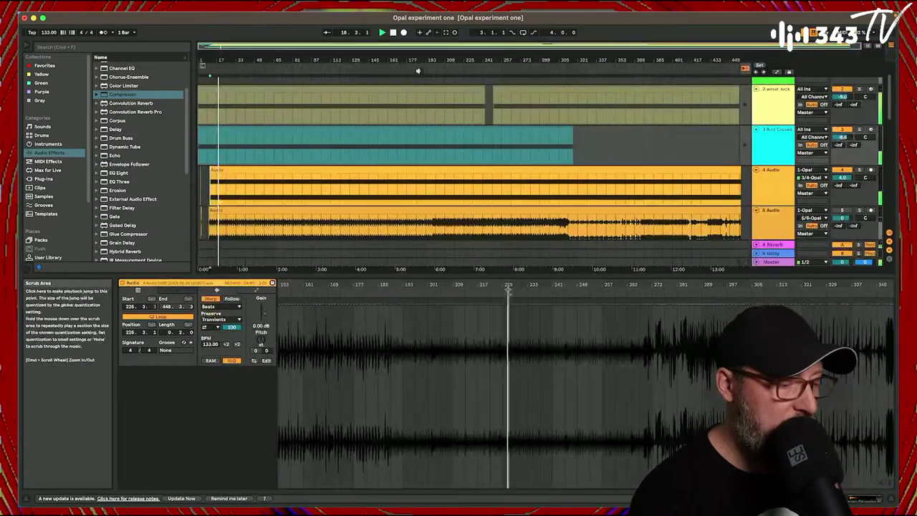
{"action": "key", "text": "Tab"}
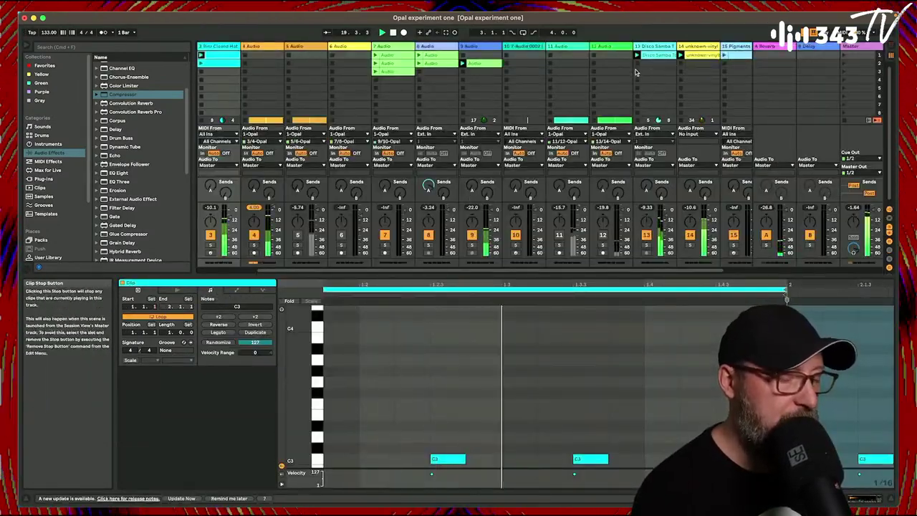
{"action": "scroll", "coordinate": [399, 106], "scroll_direction": "left", "scroll_amount": 3}
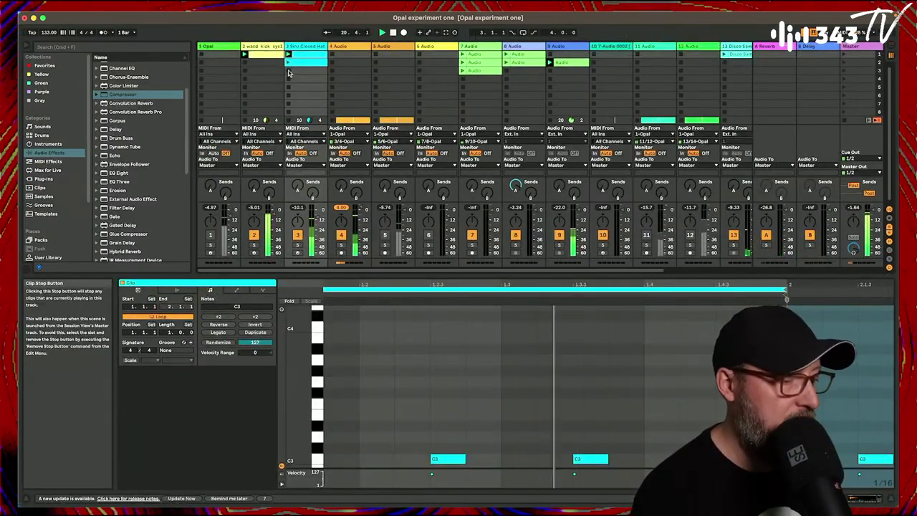
{"action": "key", "text": "Tab"}
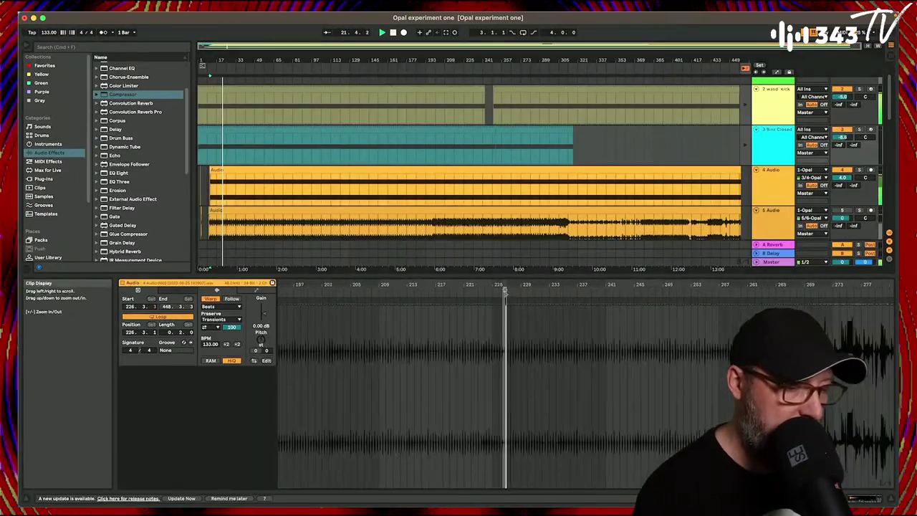
Move the track 4 clip's loop to 238.1.1 and play it against the clips still running in the Session View.
{"action": "mouse_move", "coordinate": [500, 291]}
{"action": "left_mouse_down"}
{"action": "mouse_move", "coordinate": [634, 291]}
{"action": "mouse_move", "coordinate": [604, 286]}
{"action": "mouse_move", "coordinate": [630, 290]}
{"action": "mouse_move", "coordinate": [544, 297]}
{"action": "mouse_move", "coordinate": [544, 284]}
{"action": "left_mouse_up"}
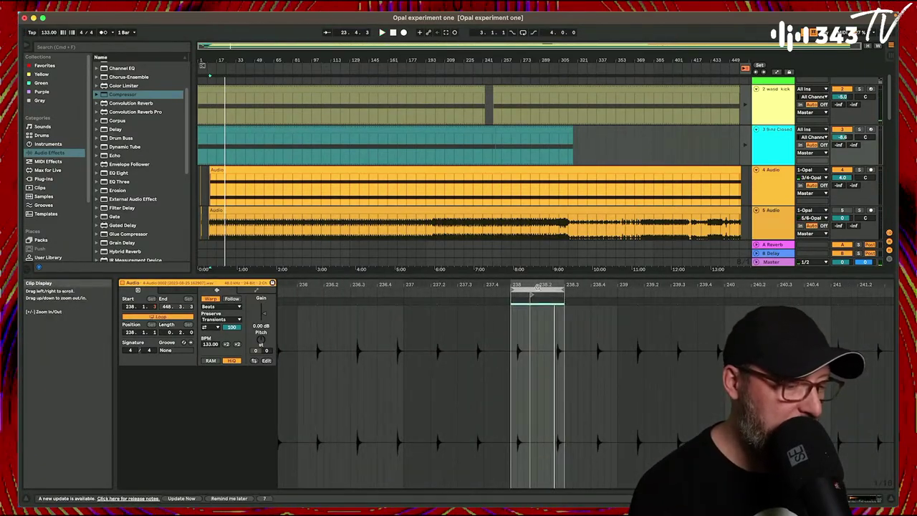
{"action": "key", "text": "space"}
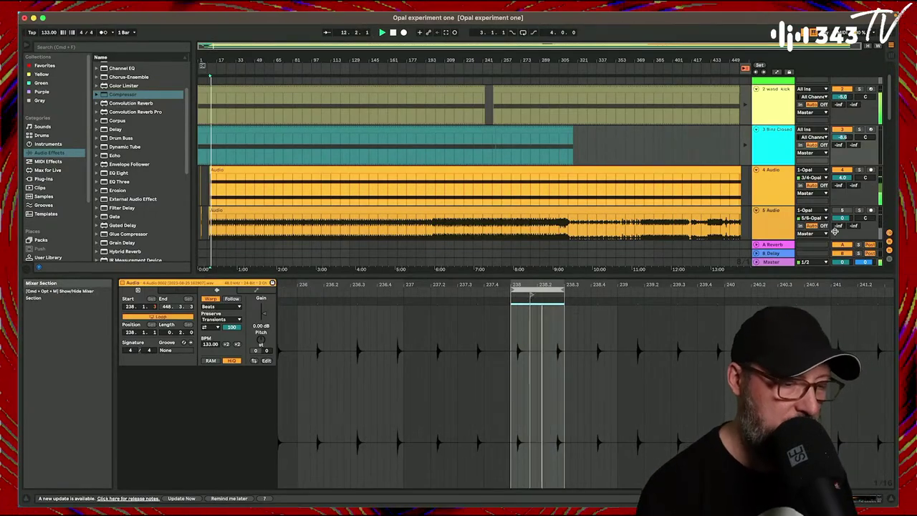
{"action": "key", "text": "Tab"}
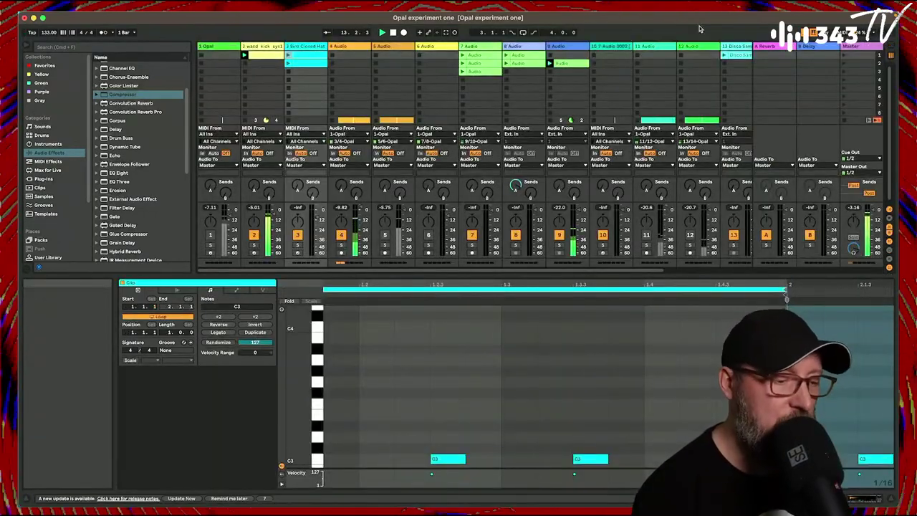
{"action": "scroll", "coordinate": [696, 82], "scroll_direction": "right", "scroll_amount": 4}
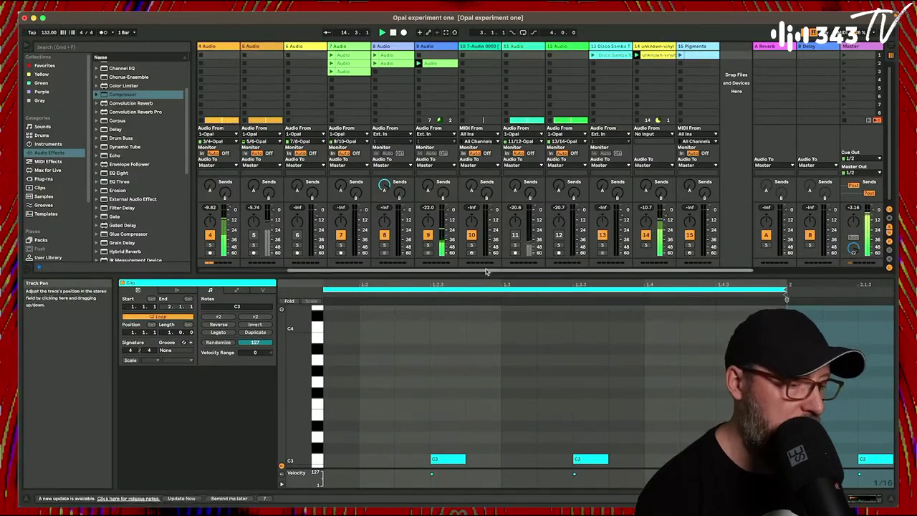
{"action": "key", "text": "Tab"}
{"action": "key", "text": "Tab"}
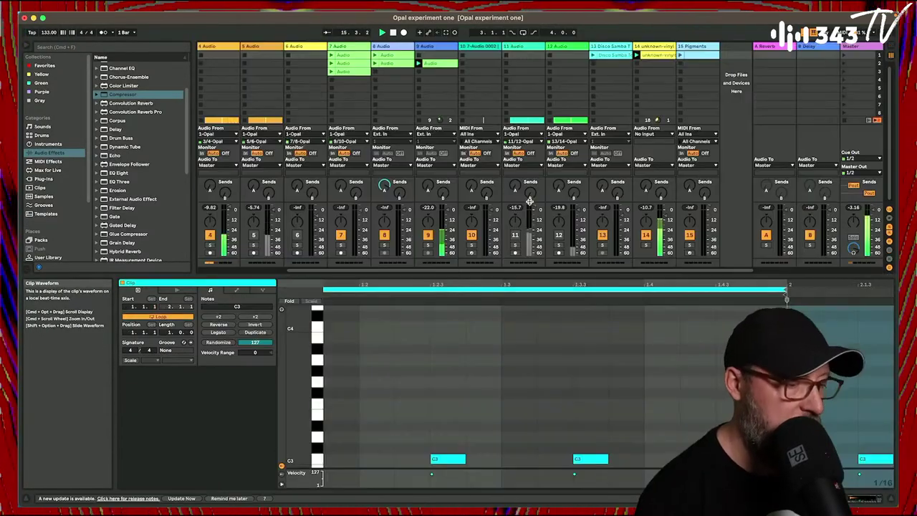
{"action": "key", "text": "Tab"}
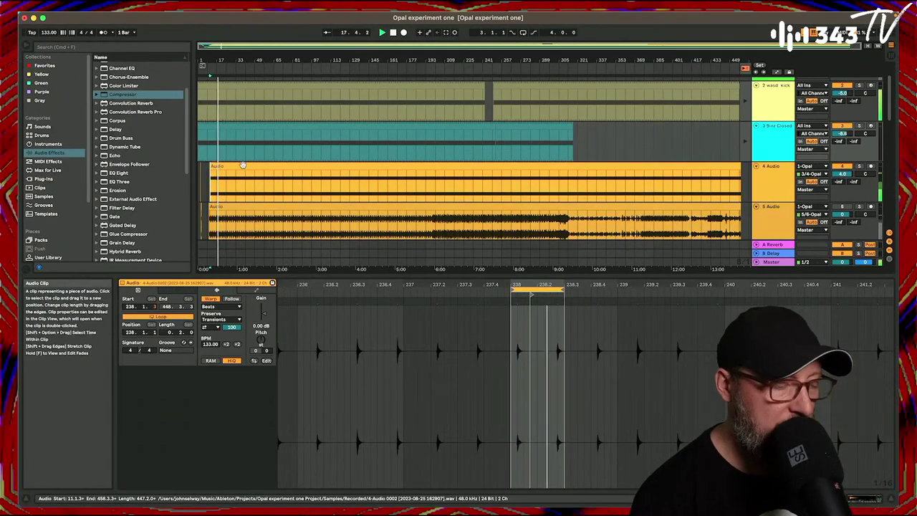
Bring the looped track 4 clip from the Arrangement into track 4's first Session slot and launch it.
{"action": "left_click", "coordinate": [241, 165]}
{"action": "key", "text": "Tab"}
{"action": "left_click_drag", "start_coordinate": [241, 168], "coordinate": [244, 58]}
{"action": "left_click", "coordinate": [265, 58]}
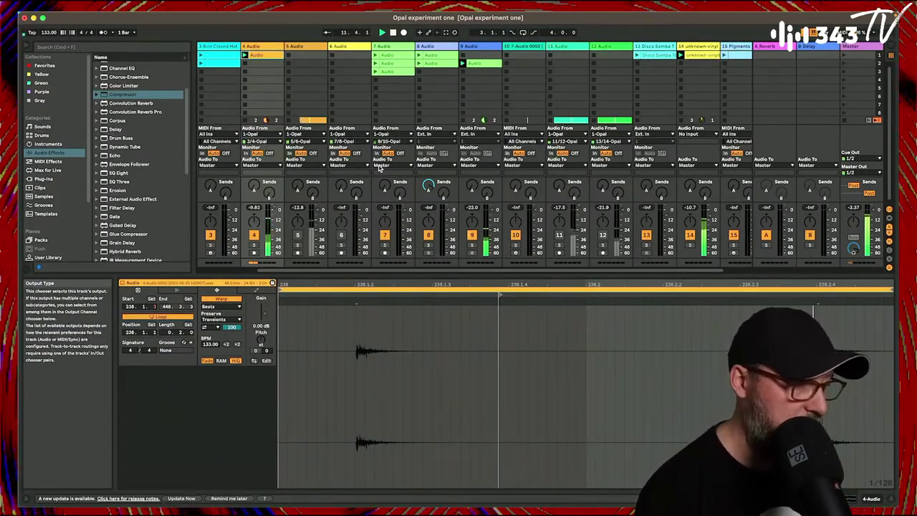
Duplicate the track 4 Session clip, launch the copy and move its loop to 270.1.4.
{"action": "key", "text": "super+d"}
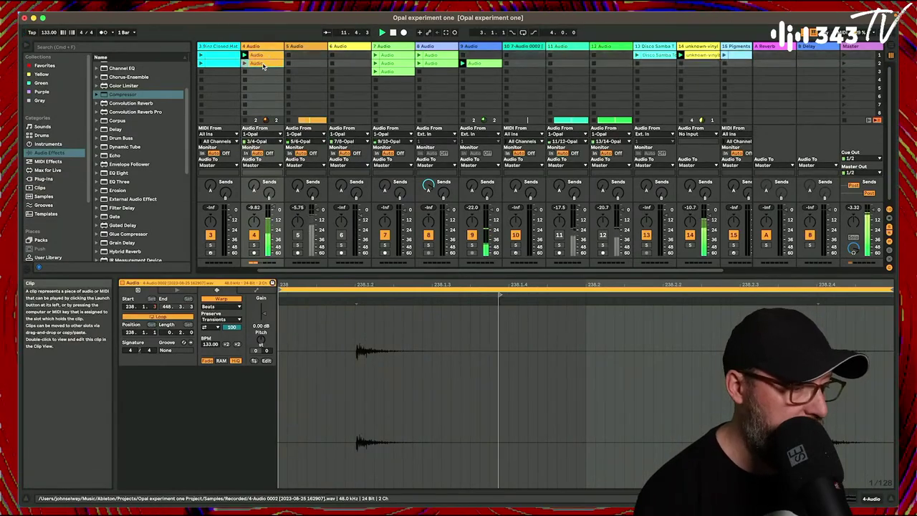
{"action": "left_click", "coordinate": [245, 64]}
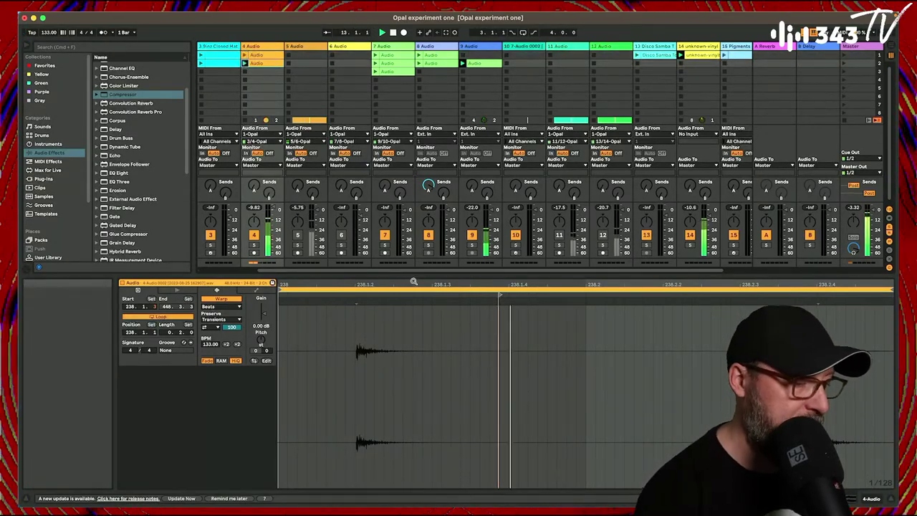
{"action": "left_click_drag", "start_coordinate": [414, 281], "coordinate": [495, 344]}
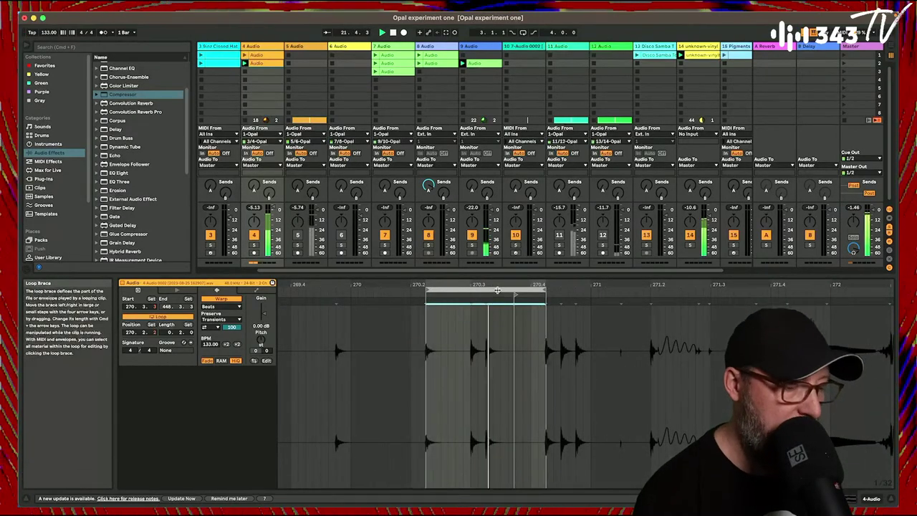
{"action": "left_click_drag", "start_coordinate": [497, 290], "coordinate": [470, 302]}
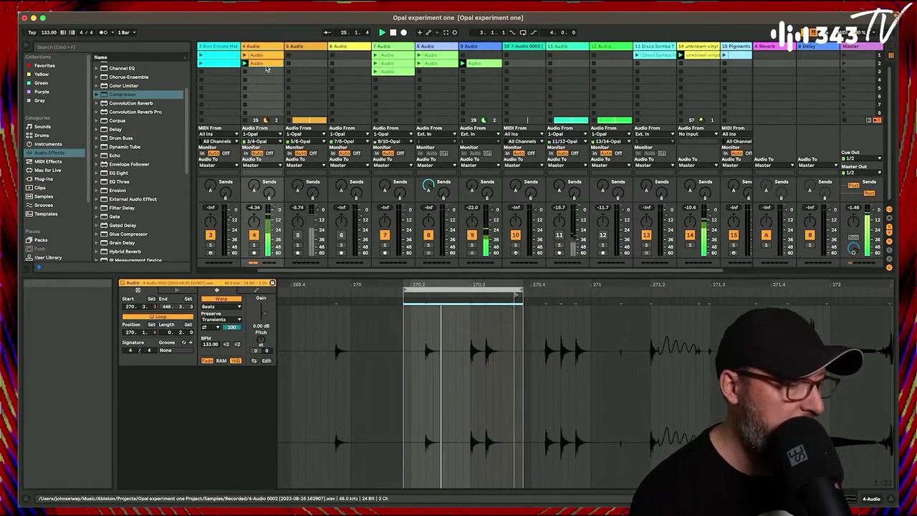
Duplicate track 4's second Session clip into slot 3, launch the copy and move its loop to 281.3.3.
{"action": "key", "text": "super+d"}
{"action": "left_click", "coordinate": [245, 72]}
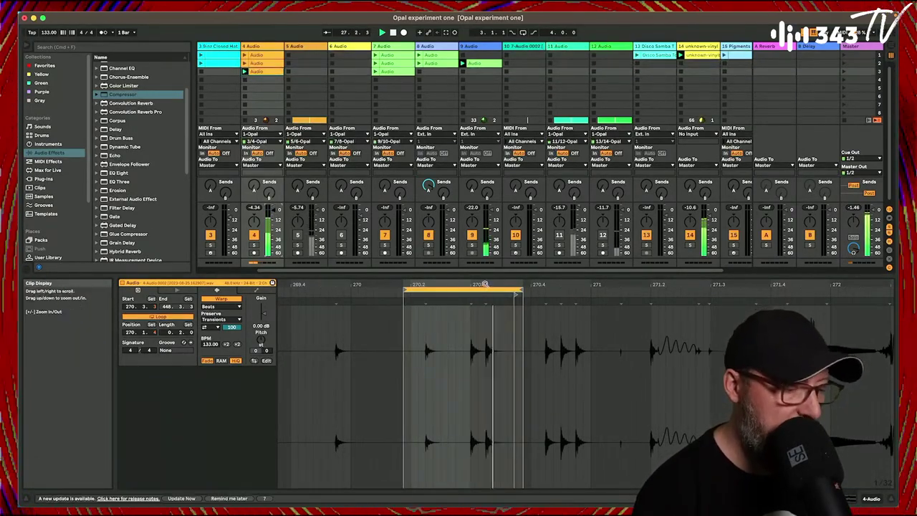
{"action": "mouse_move", "coordinate": [466, 285]}
{"action": "left_mouse_down"}
{"action": "mouse_move", "coordinate": [329, 284]}
{"action": "mouse_move", "coordinate": [451, 300]}
{"action": "mouse_move", "coordinate": [454, 281]}
{"action": "mouse_move", "coordinate": [398, 301]}
{"action": "mouse_move", "coordinate": [371, 295]}
{"action": "mouse_move", "coordinate": [474, 281]}
{"action": "mouse_move", "coordinate": [528, 293]}
{"action": "left_mouse_up"}
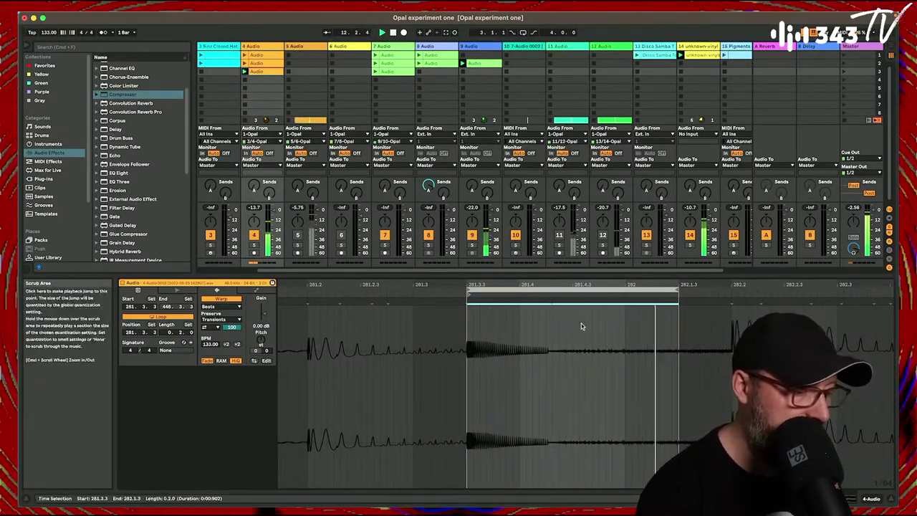
Shorten the third track 4 clip's loop to 0.1.2 and shift it to 281.4.1 while auditioning it.
{"action": "mouse_move", "coordinate": [470, 295]}
{"action": "left_mouse_down"}
{"action": "mouse_move", "coordinate": [635, 328]}
{"action": "mouse_move", "coordinate": [560, 337]}
{"action": "left_mouse_up"}
{"action": "key", "text": "space"}
{"action": "mouse_move", "coordinate": [546, 285]}
{"action": "left_mouse_down"}
{"action": "mouse_move", "coordinate": [454, 281]}
{"action": "mouse_move", "coordinate": [502, 289]}
{"action": "left_mouse_up"}
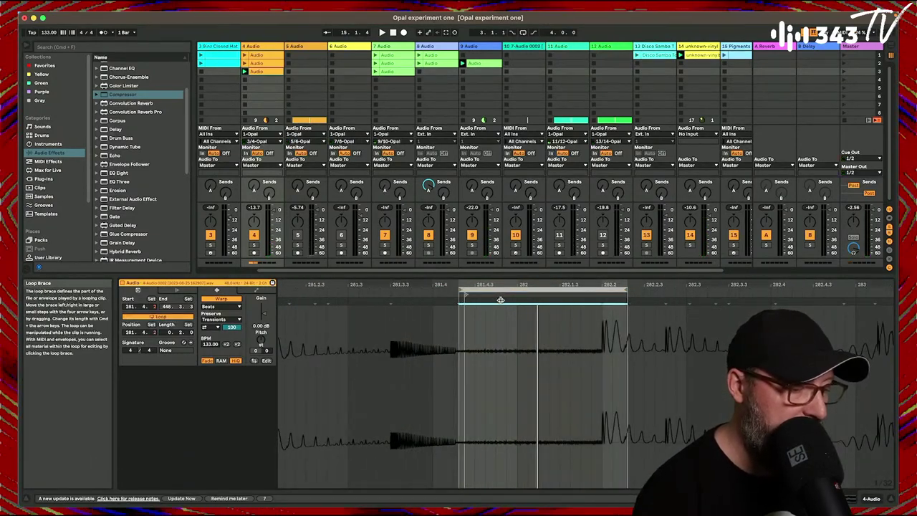
{"action": "mouse_move", "coordinate": [627, 295]}
{"action": "left_mouse_down"}
{"action": "mouse_move", "coordinate": [575, 294]}
{"action": "mouse_move", "coordinate": [601, 296]}
{"action": "left_mouse_up"}
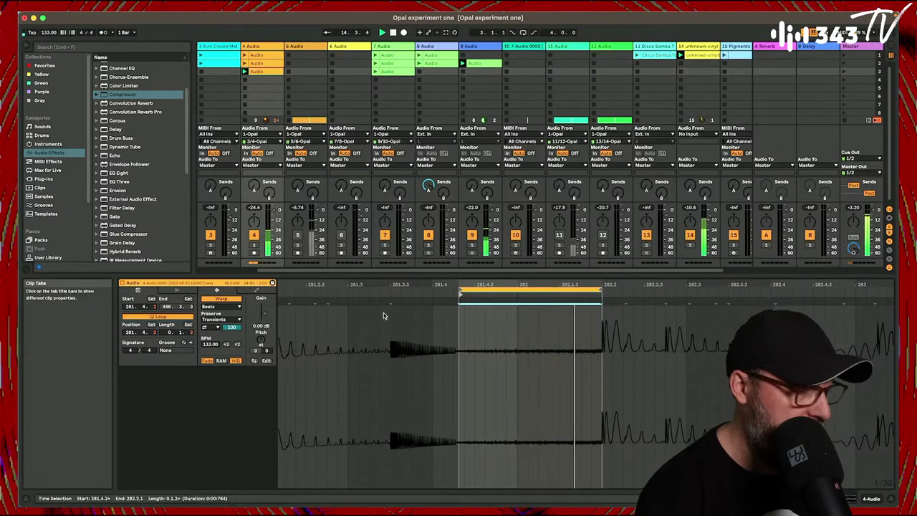
{"action": "left_click", "coordinate": [478, 291]}
{"action": "left_click_drag", "start_coordinate": [477, 291], "coordinate": [454, 293]}
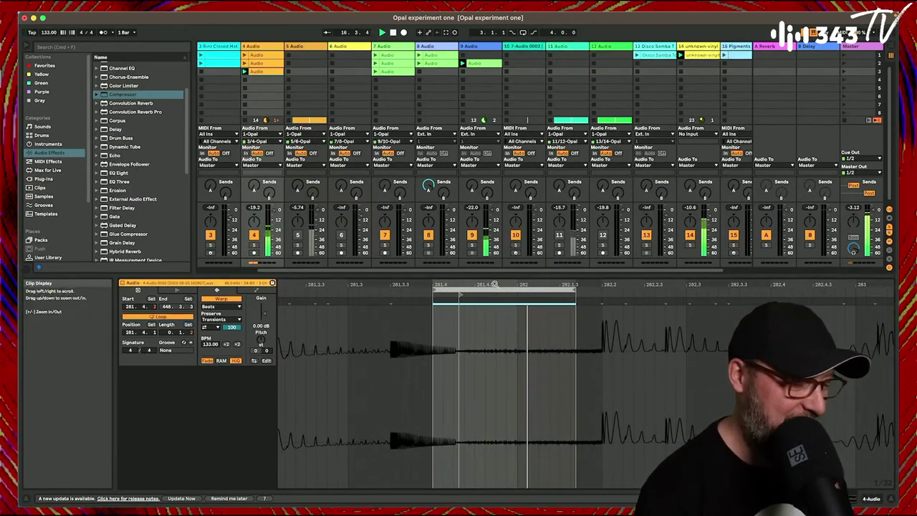
{"action": "left_click_drag", "start_coordinate": [445, 284], "coordinate": [409, 264]}
Launch the Disco Samba clip on track 13 and set that track's volume to -1.6 dB.
{"action": "scroll", "coordinate": [465, 145], "scroll_direction": "right", "scroll_amount": 2}
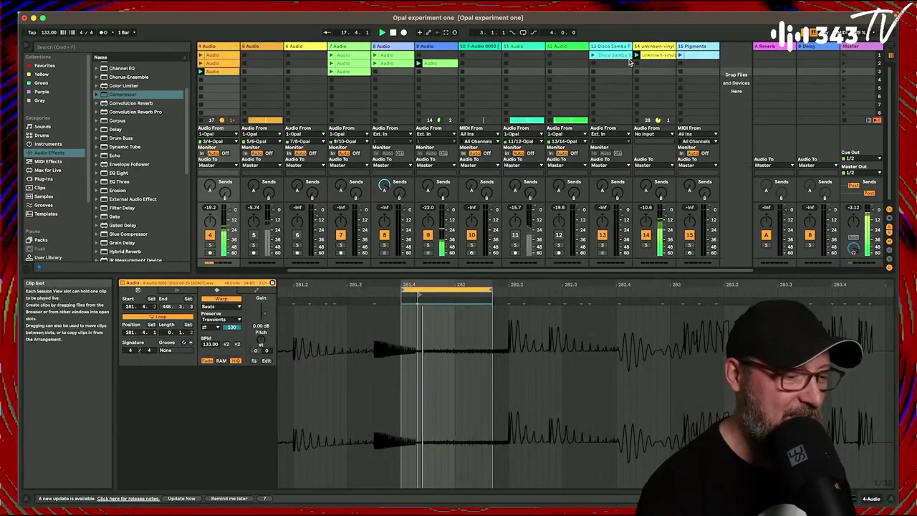
{"action": "left_click", "coordinate": [592, 56]}
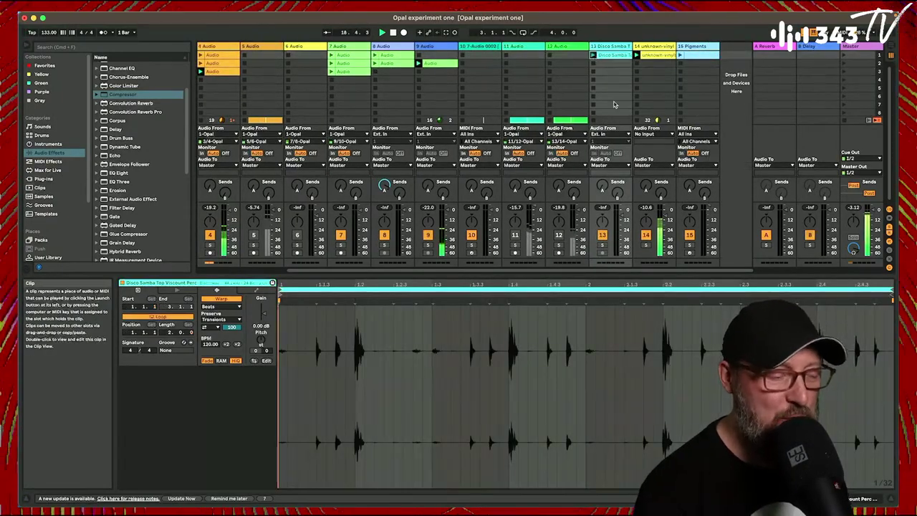
{"action": "left_click_drag", "start_coordinate": [601, 207], "coordinate": [602, 200]}
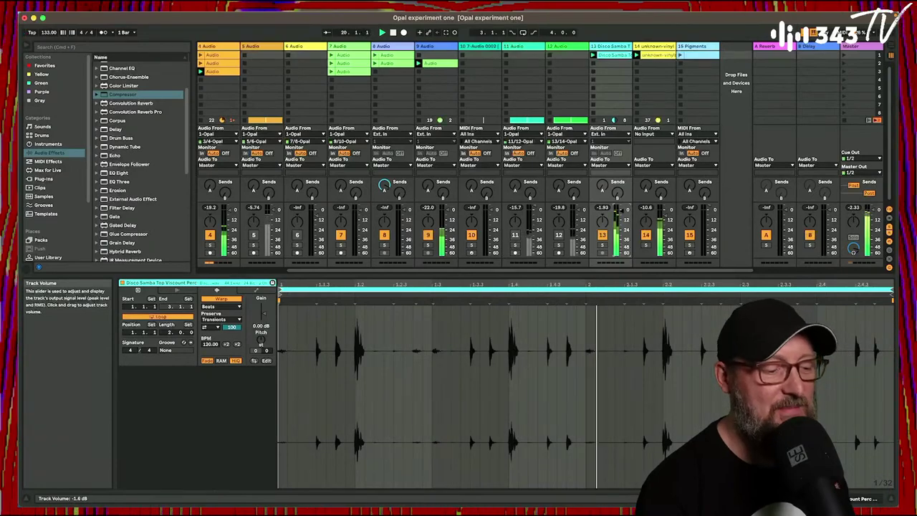
Restart playback and move the third track 4 clip's loop to 281.4.2, ending just before the next hit.
{"action": "scroll", "coordinate": [623, 211], "scroll_direction": "left", "scroll_amount": 5}
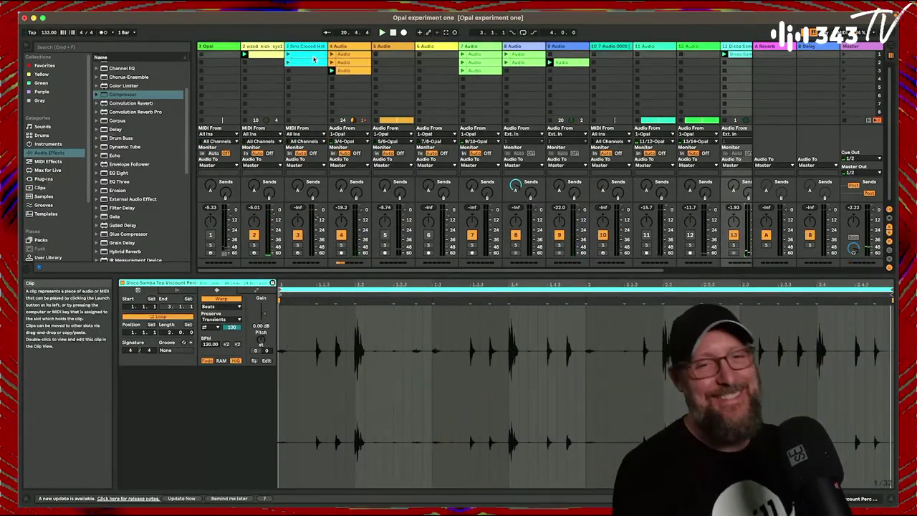
{"action": "key", "text": "space"}
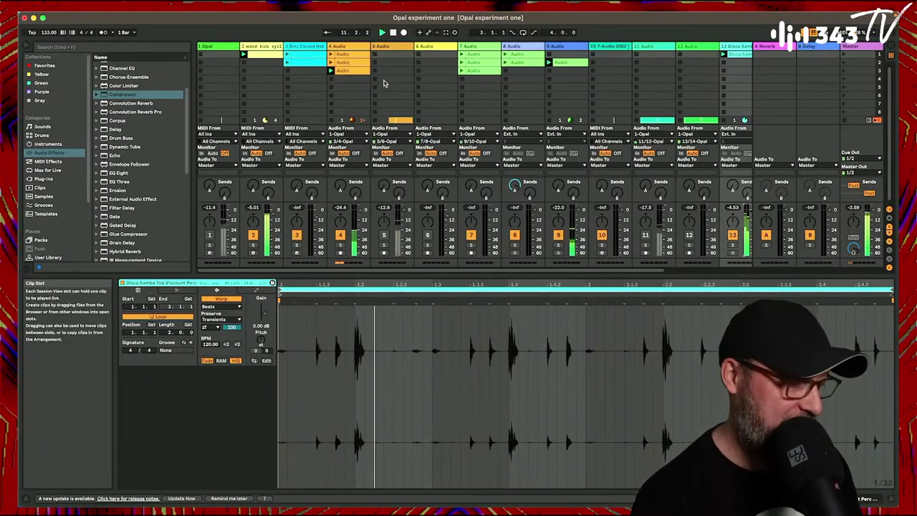
{"action": "key", "text": "space"}
{"action": "left_click", "coordinate": [349, 70]}
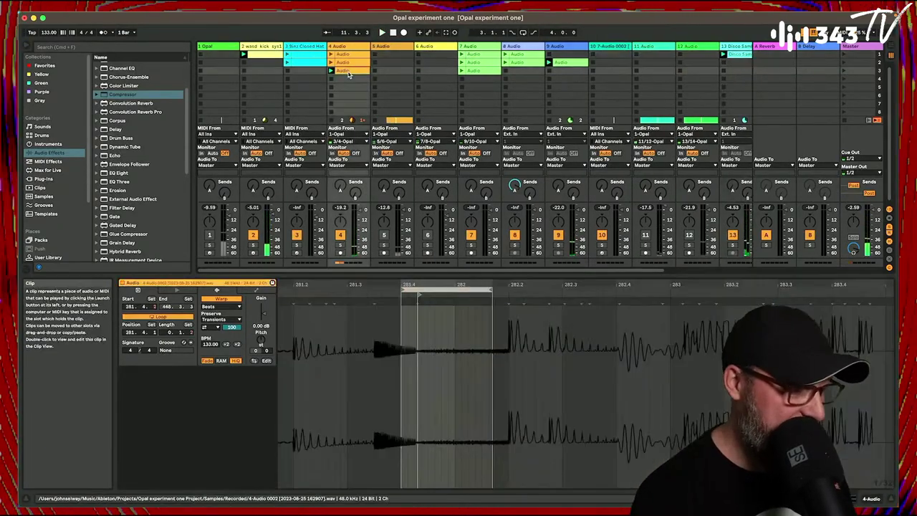
{"action": "mouse_move", "coordinate": [434, 284]}
{"action": "left_mouse_down"}
{"action": "mouse_move", "coordinate": [435, 309]}
{"action": "mouse_move", "coordinate": [437, 288]}
{"action": "left_mouse_up"}
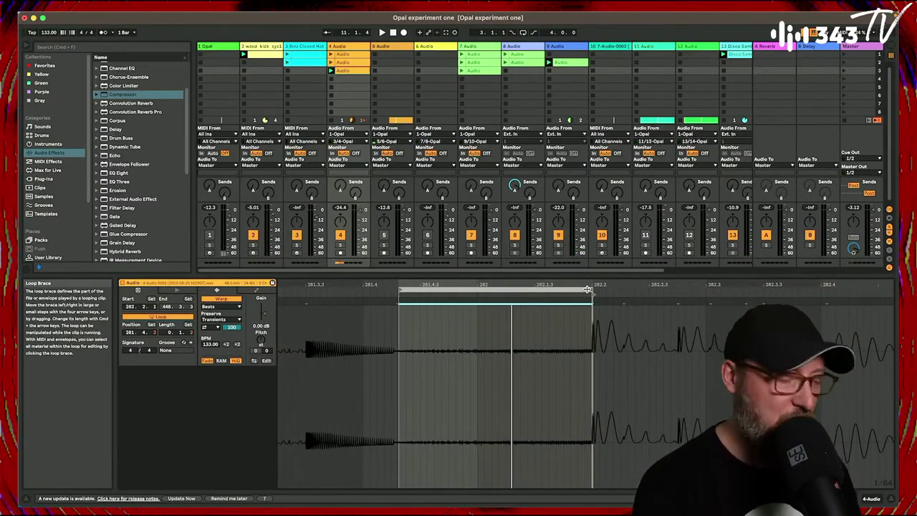
{"action": "key", "text": "space"}
{"action": "left_click_drag", "start_coordinate": [505, 285], "coordinate": [505, 272]}
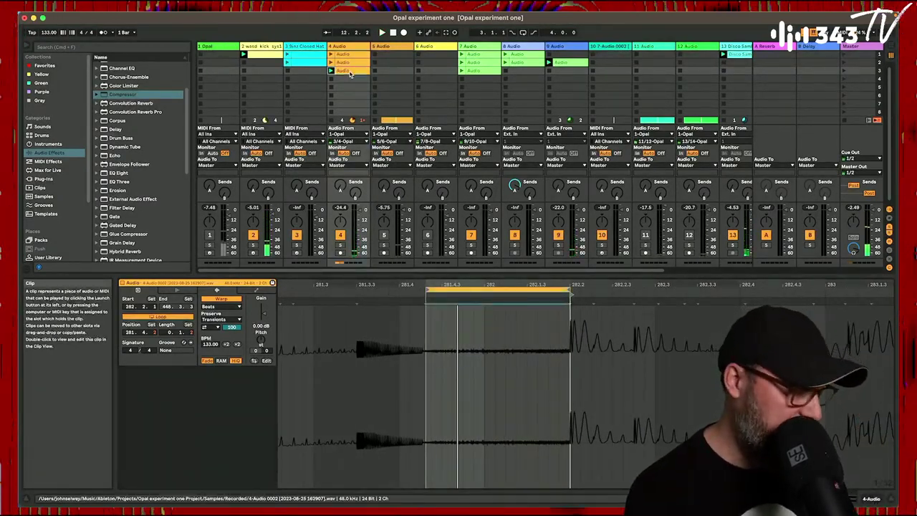
Duplicate the third track 4 clip into slot 4, set the copy's loop length to 0.2.0 and play it.
{"action": "key", "text": "super+d"}
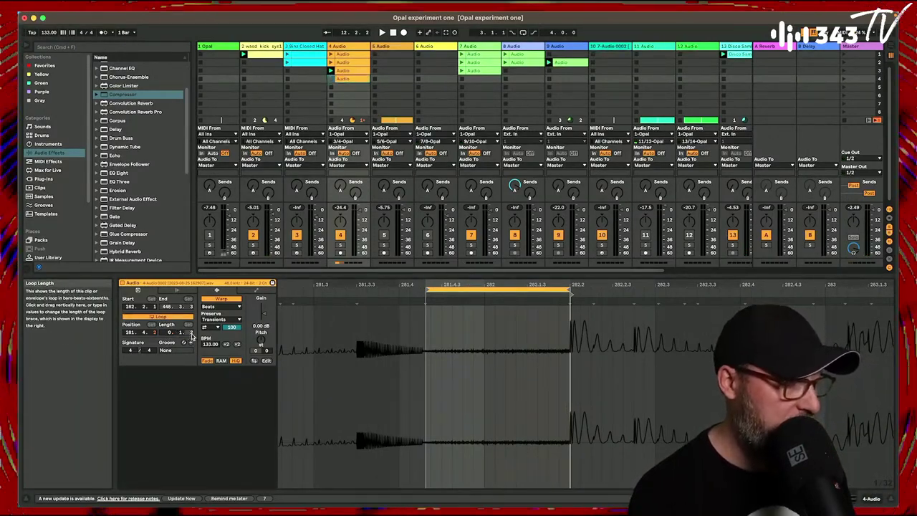
{"action": "left_click_drag", "start_coordinate": [182, 333], "coordinate": [181, 328]}
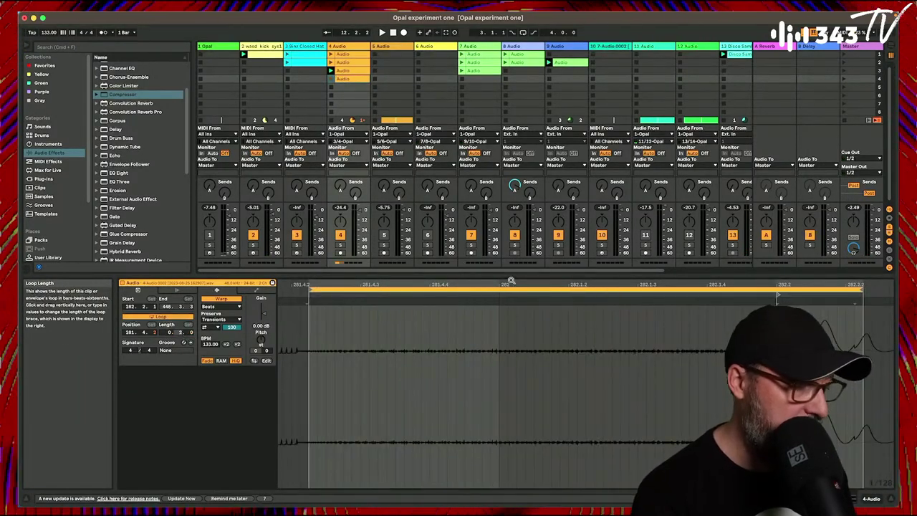
{"action": "left_click_drag", "start_coordinate": [358, 285], "coordinate": [366, 240]}
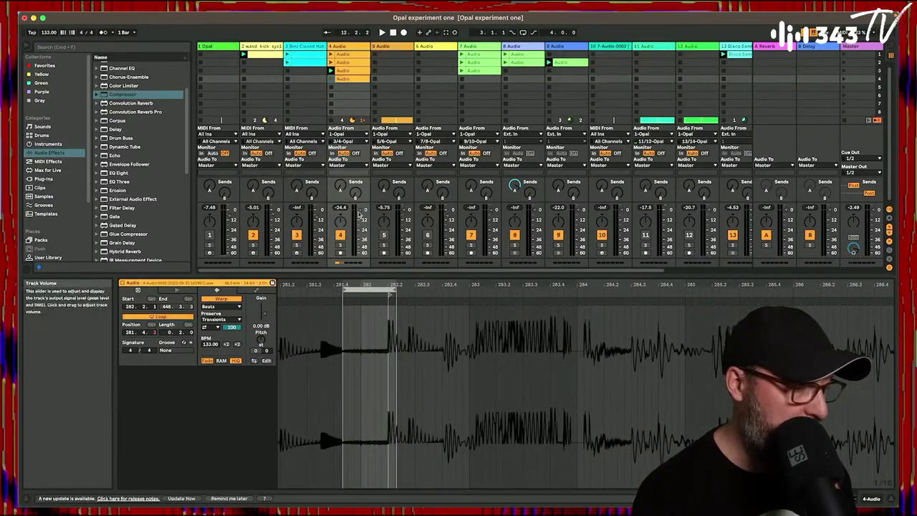
{"action": "key", "text": "space"}
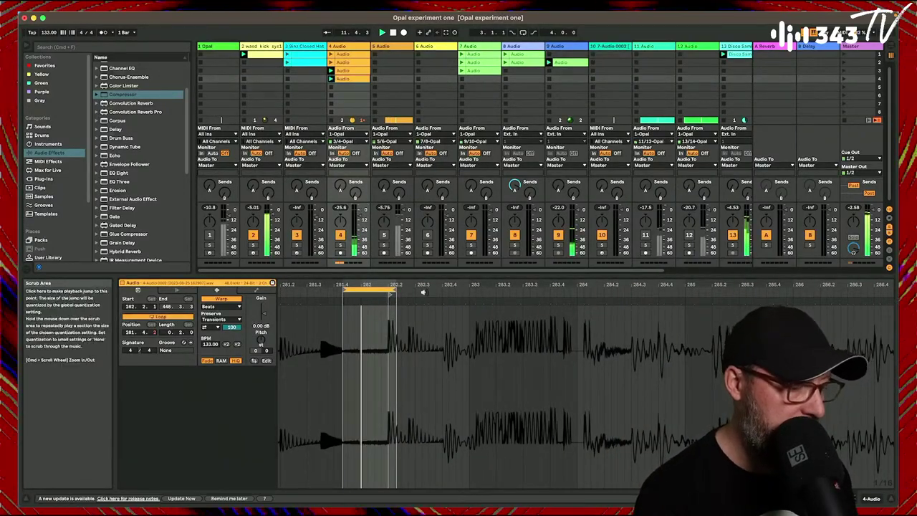
Move the fourth track 4 clip's loop through the recording to 303.2.1, soloing the track while auditioning.
{"action": "left_click_drag", "start_coordinate": [367, 289], "coordinate": [499, 291]}
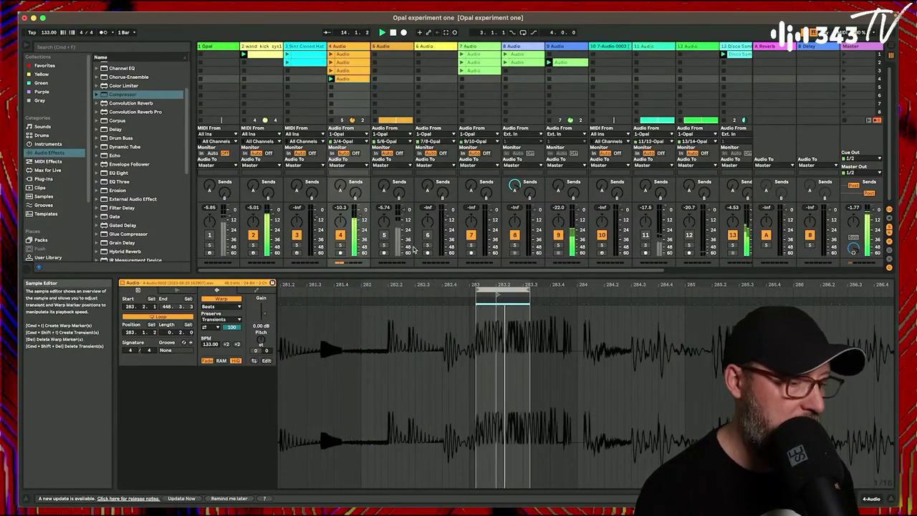
{"action": "left_click", "coordinate": [340, 245]}
{"action": "left_click_drag", "start_coordinate": [431, 285], "coordinate": [475, 284]}
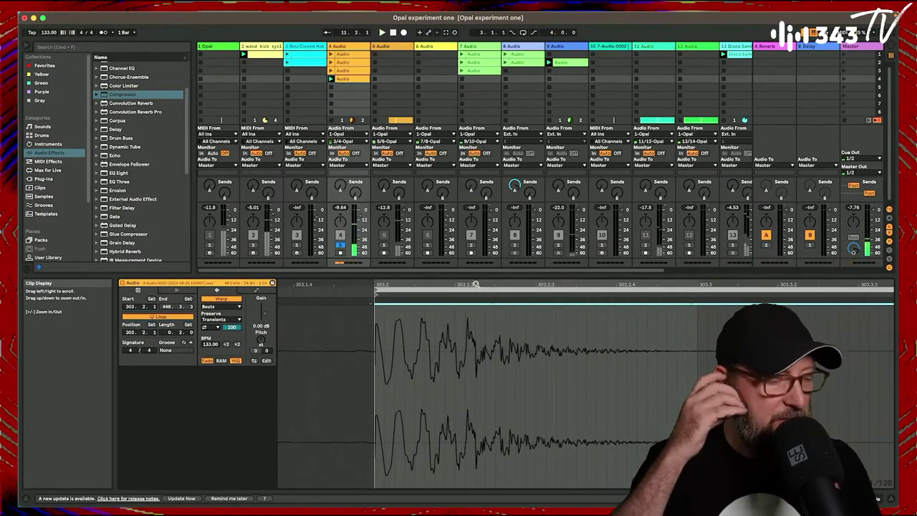
{"action": "left_click", "coordinate": [339, 244]}
Move the fourth track 4 clip's start marker to 303.2.3 and play it with the other clips.
{"action": "mouse_move", "coordinate": [490, 284]}
{"action": "left_mouse_down"}
{"action": "mouse_move", "coordinate": [486, 275]}
{"action": "mouse_move", "coordinate": [418, 275]}
{"action": "mouse_move", "coordinate": [394, 296]}
{"action": "mouse_move", "coordinate": [456, 301]}
{"action": "left_mouse_up"}
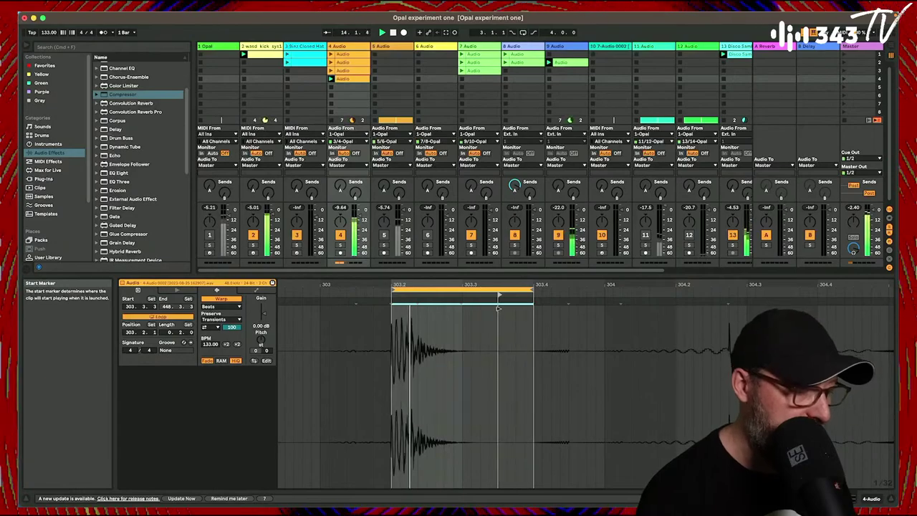
{"action": "mouse_move", "coordinate": [498, 308]}
{"action": "left_mouse_down"}
{"action": "mouse_move", "coordinate": [445, 307]}
{"action": "mouse_move", "coordinate": [483, 283]}
{"action": "mouse_move", "coordinate": [520, 285]}
{"action": "mouse_move", "coordinate": [530, 304]}
{"action": "mouse_move", "coordinate": [555, 307]}
{"action": "mouse_move", "coordinate": [480, 317]}
{"action": "left_mouse_up"}
{"action": "key", "text": "space"}
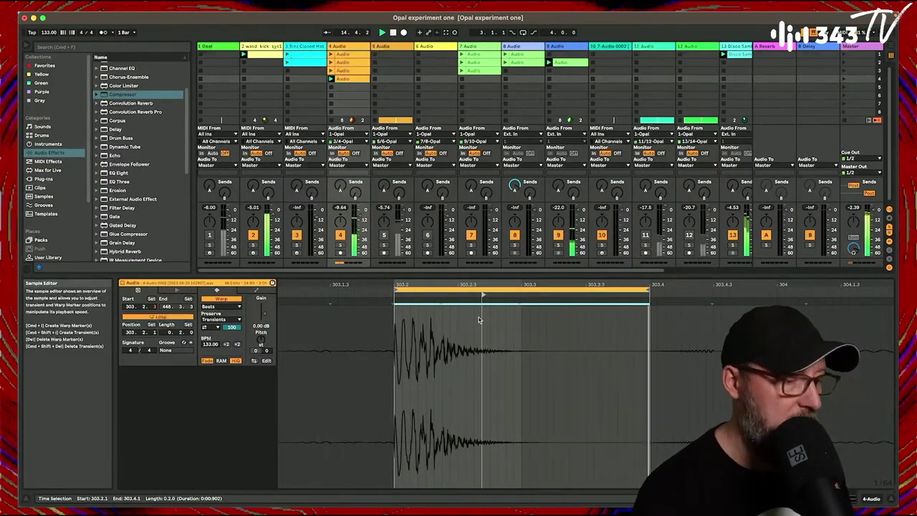
Solo tracks 4 and 7 and launch track 7's third clip to hear both loops together.
{"action": "left_click", "coordinate": [341, 247]}
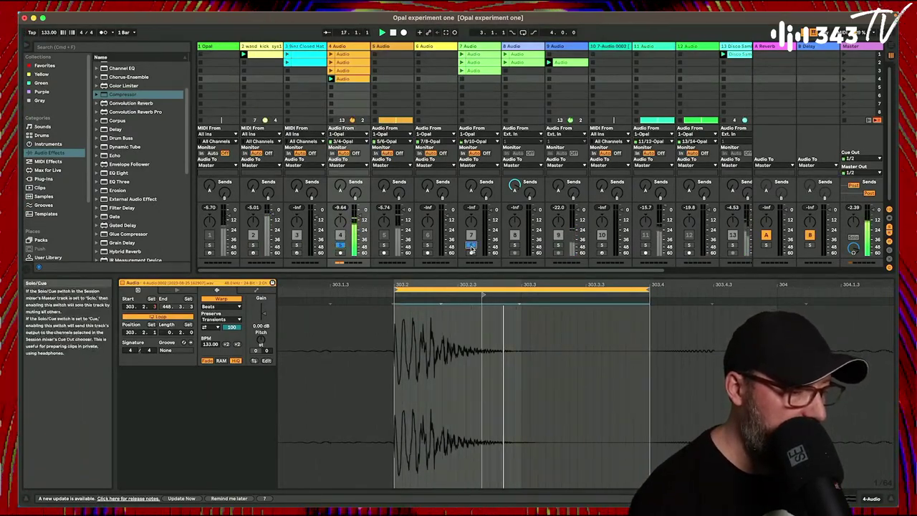
{"action": "left_click", "coordinate": [464, 71]}
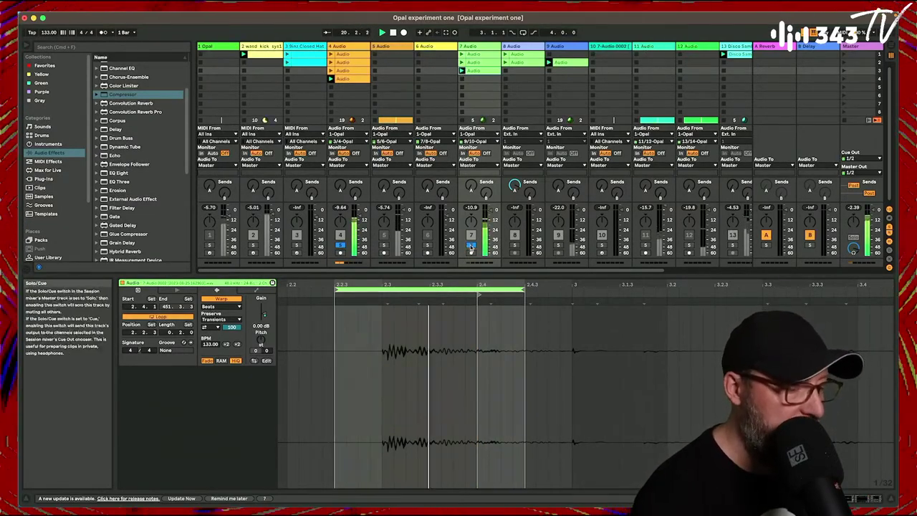
Move the fourth track 4 clip's loop to 303.1.2 with track 4 soloed.
{"action": "left_click", "coordinate": [346, 79]}
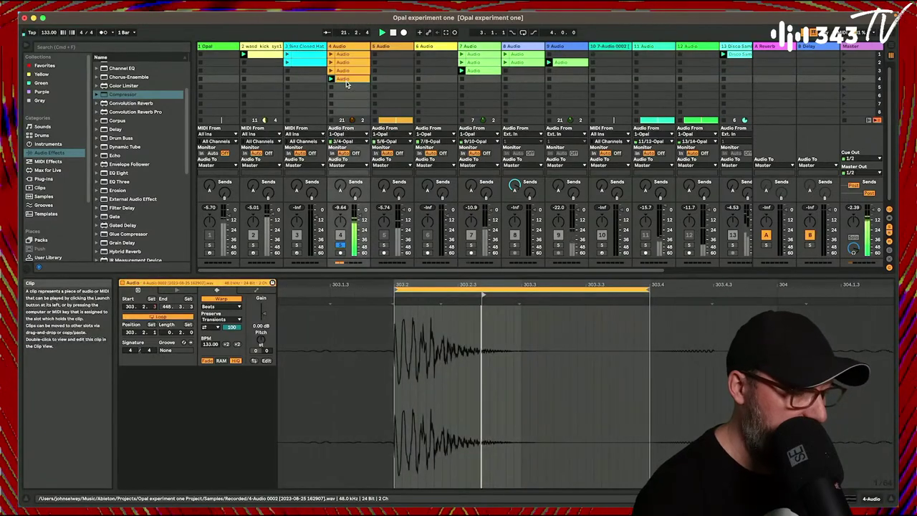
{"action": "mouse_move", "coordinate": [467, 294]}
{"action": "left_mouse_down"}
{"action": "mouse_move", "coordinate": [376, 286]}
{"action": "mouse_move", "coordinate": [392, 351]}
{"action": "mouse_move", "coordinate": [444, 391]}
{"action": "mouse_move", "coordinate": [435, 391]}
{"action": "mouse_move", "coordinate": [463, 290]}
{"action": "left_mouse_up"}
{"action": "key", "text": "Right"}
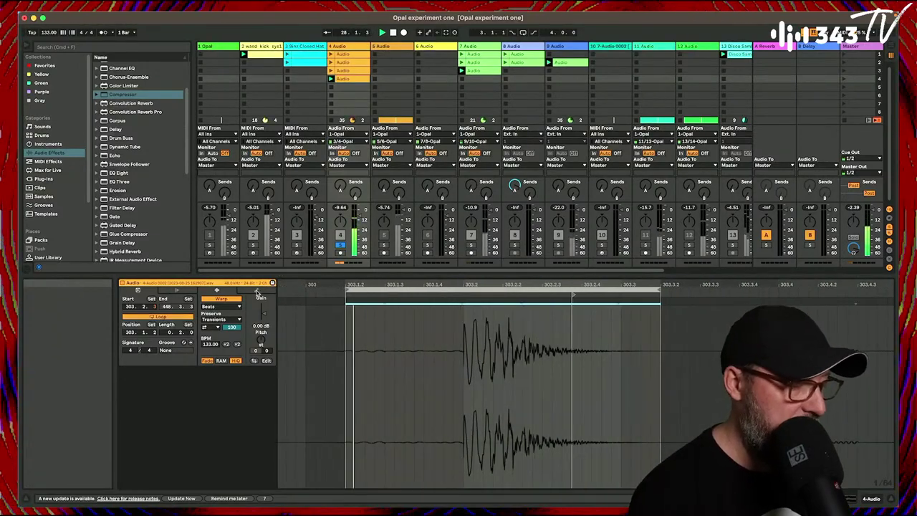
Show the fourth track 4 clip's envelopes with Clip as the device and Gain as the parameter.
{"action": "left_click", "coordinate": [263, 292]}
{"action": "left_click", "coordinate": [228, 306]}
{"action": "left_click", "coordinate": [214, 310]}
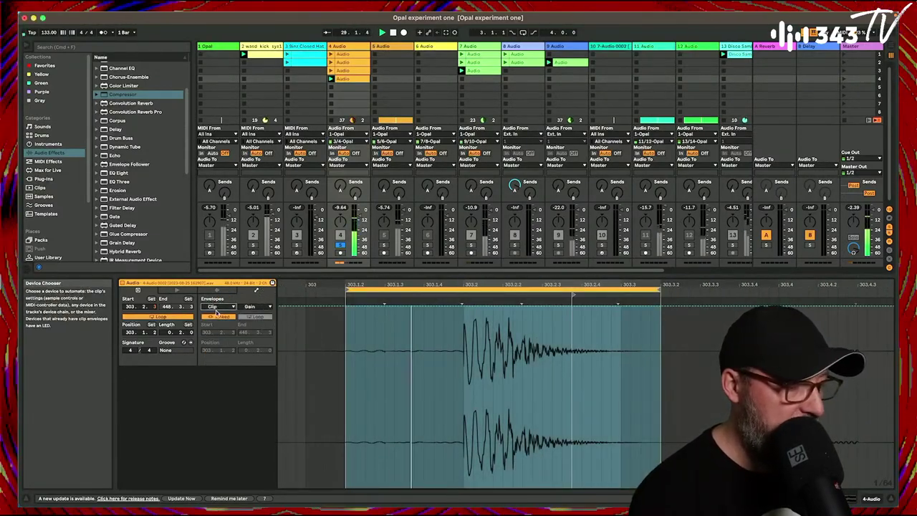
{"action": "left_click", "coordinate": [252, 307]}
{"action": "left_click", "coordinate": [248, 314]}
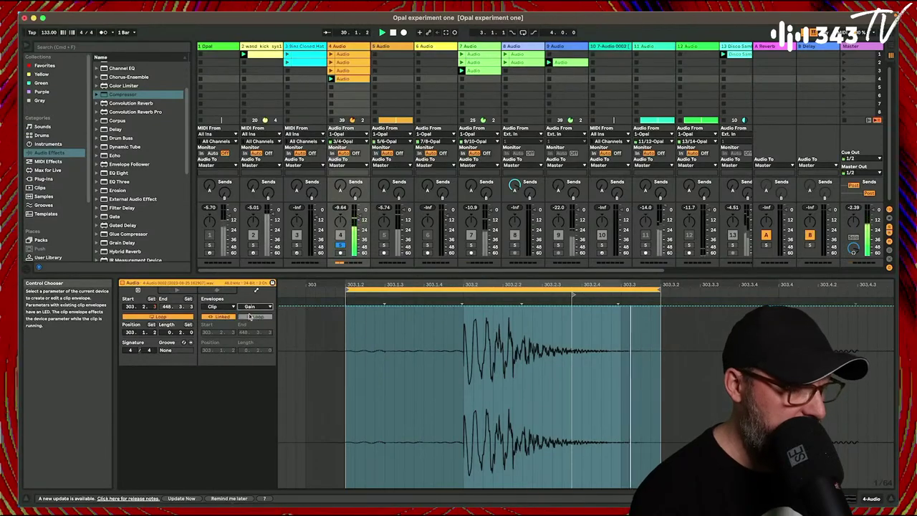
Move the loop to 303.1.1 and add gain envelope breakpoints that dip to 0% at the 303.2 hit before returning to 100%.
{"action": "left_click", "coordinate": [448, 306]}
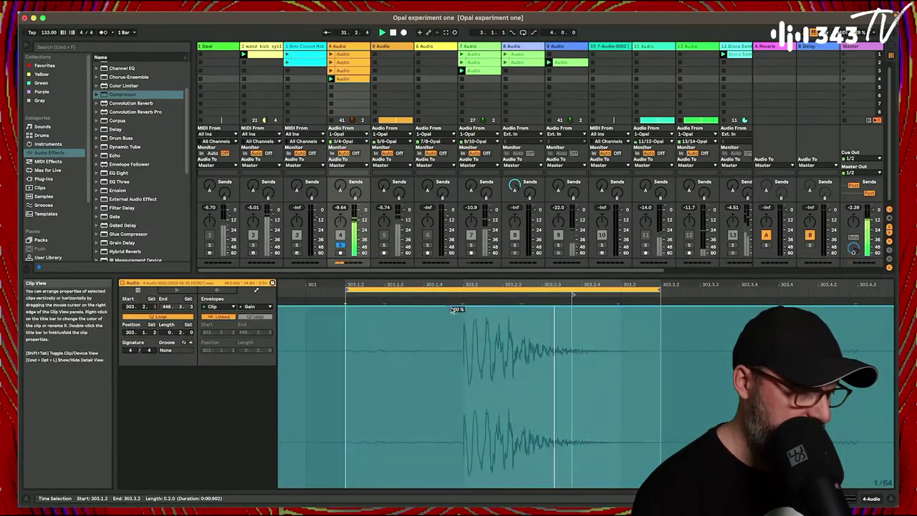
{"action": "left_click_drag", "start_coordinate": [463, 307], "coordinate": [467, 283]}
{"action": "key", "text": "space"}
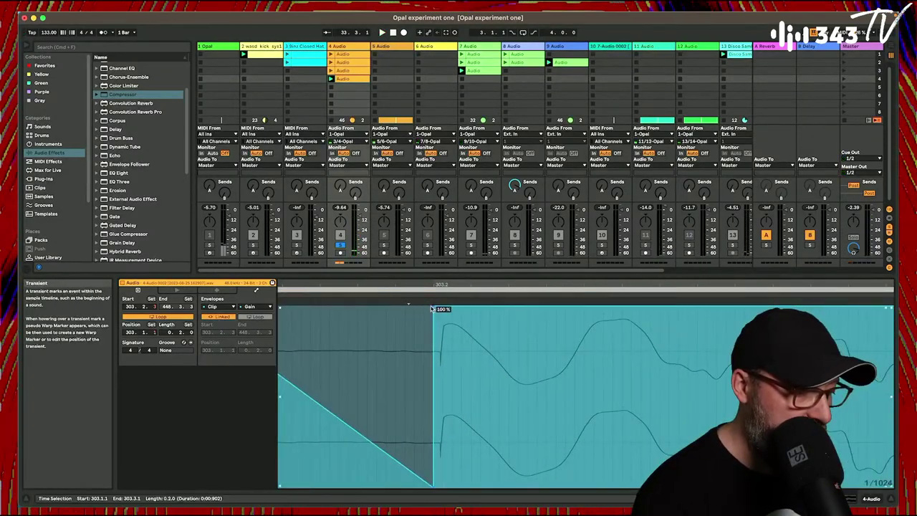
{"action": "left_click_drag", "start_coordinate": [432, 308], "coordinate": [451, 308]}
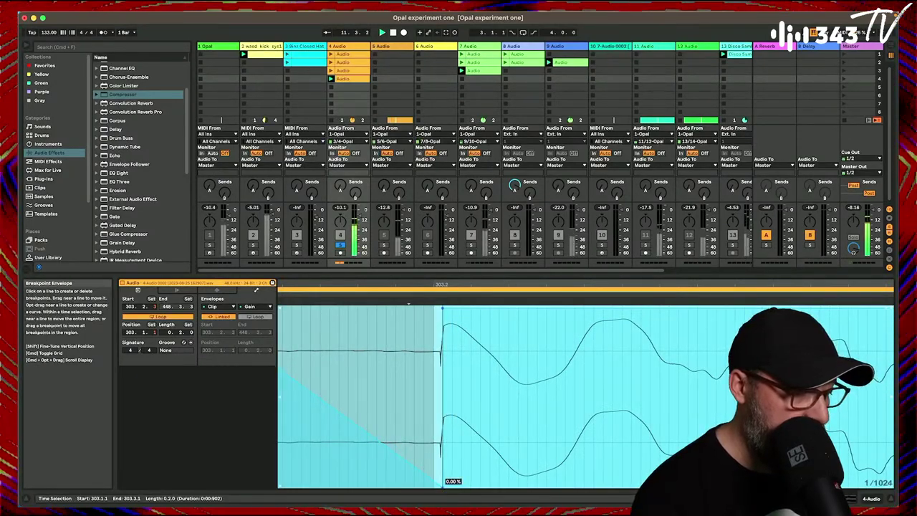
{"action": "left_click_drag", "start_coordinate": [442, 481], "coordinate": [434, 480]}
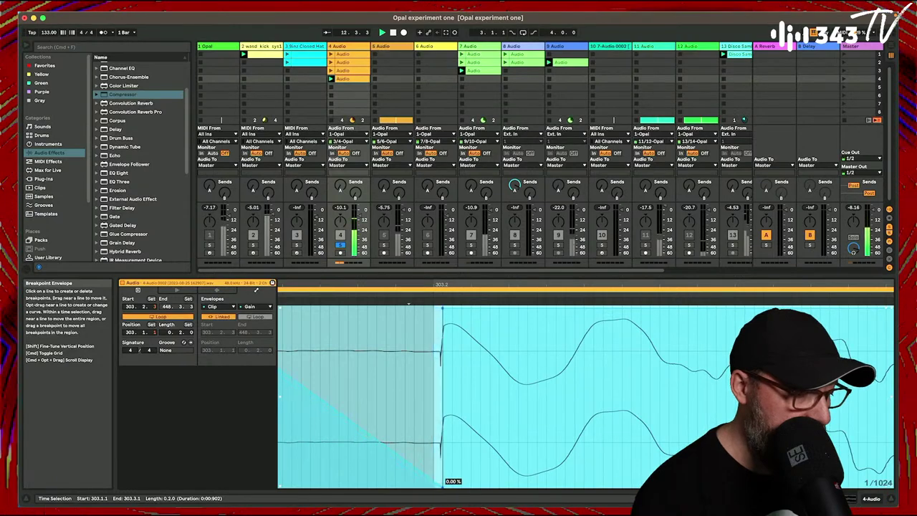
Reshape the gain dip to fade from just after 303.1.4 to 0% at the 303.2 hit's attack, rising steeply to 100% behind it.
{"action": "left_click_drag", "start_coordinate": [444, 308], "coordinate": [491, 309]}
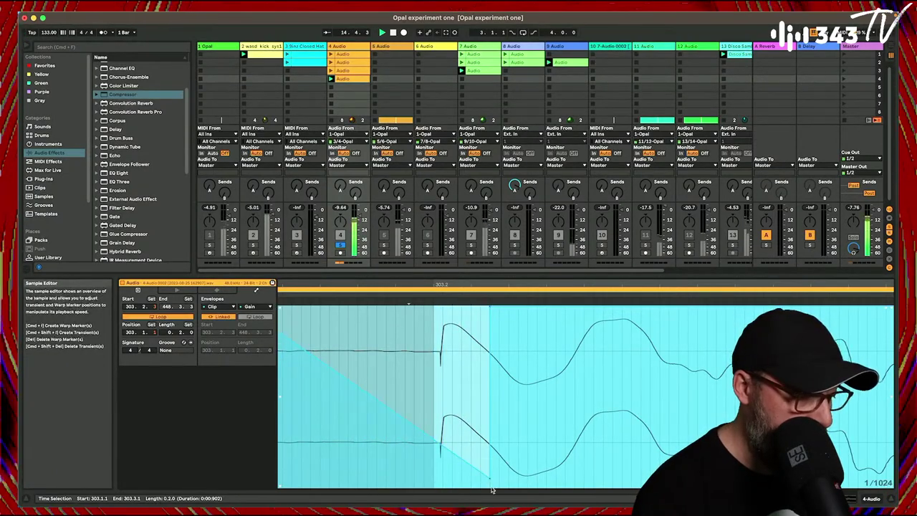
{"action": "left_click", "coordinate": [460, 402]}
{"action": "left_click_drag", "start_coordinate": [491, 474], "coordinate": [454, 482]}
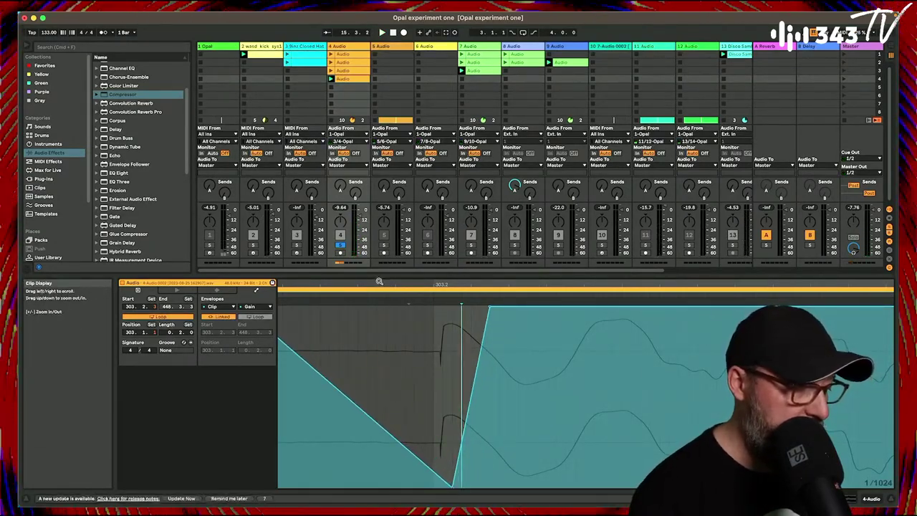
{"action": "left_click_drag", "start_coordinate": [379, 281], "coordinate": [579, 280]}
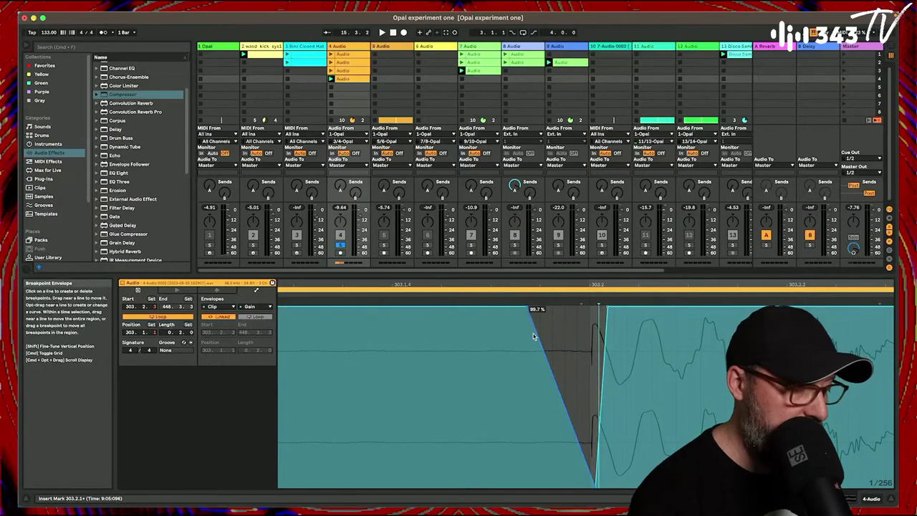
{"action": "left_click_drag", "start_coordinate": [530, 310], "coordinate": [419, 309]}
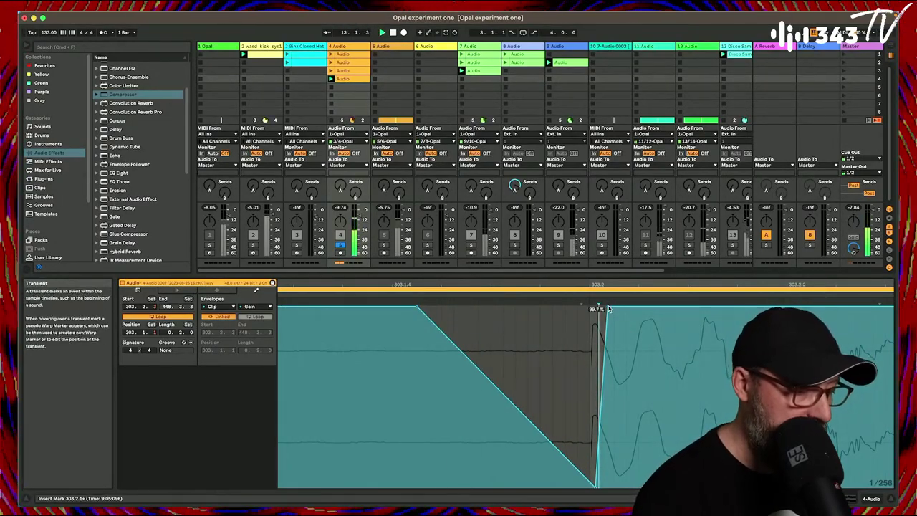
Unsolo track 4, then duplicate its fourth clip into the fifth slot and launch the copy.
{"action": "left_click_drag", "start_coordinate": [610, 308], "coordinate": [497, 222]}
{"action": "left_click", "coordinate": [341, 246]}
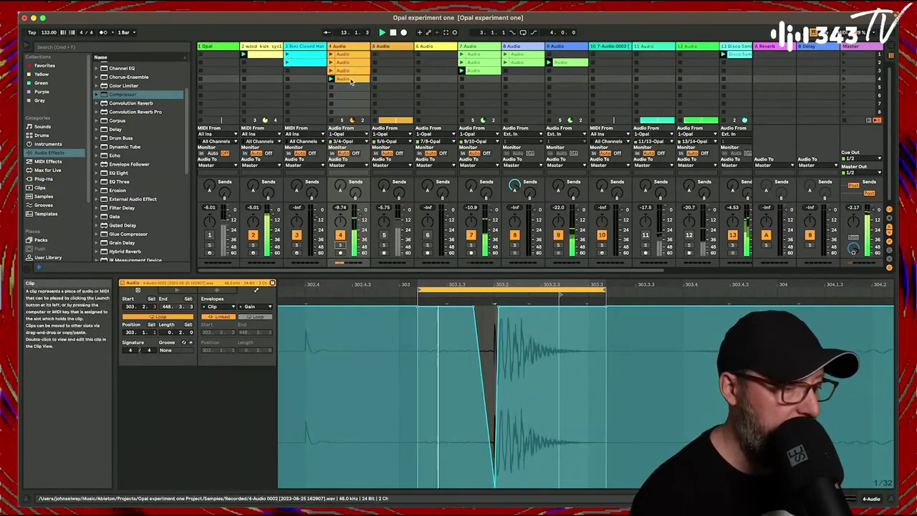
{"action": "left_click_drag", "start_coordinate": [542, 284], "coordinate": [508, 296]}
{"action": "left_click", "coordinate": [221, 290]}
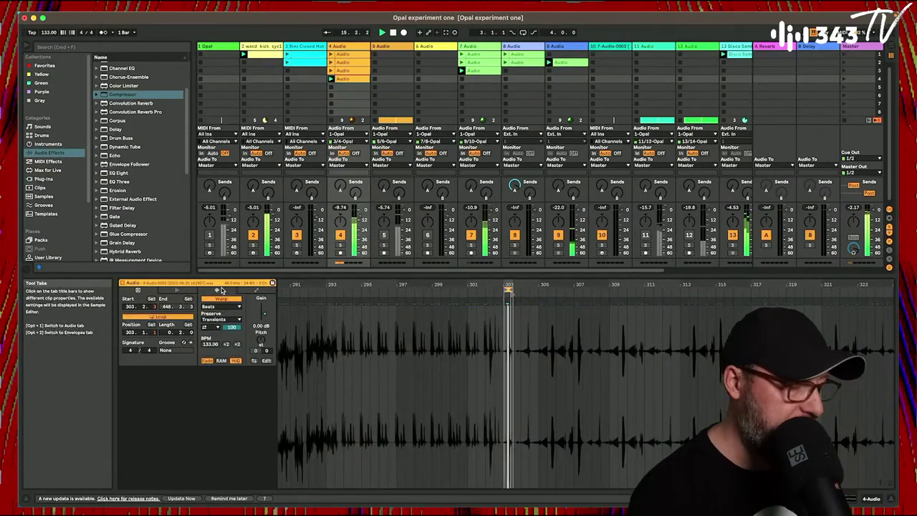
{"action": "left_click", "coordinate": [332, 87]}
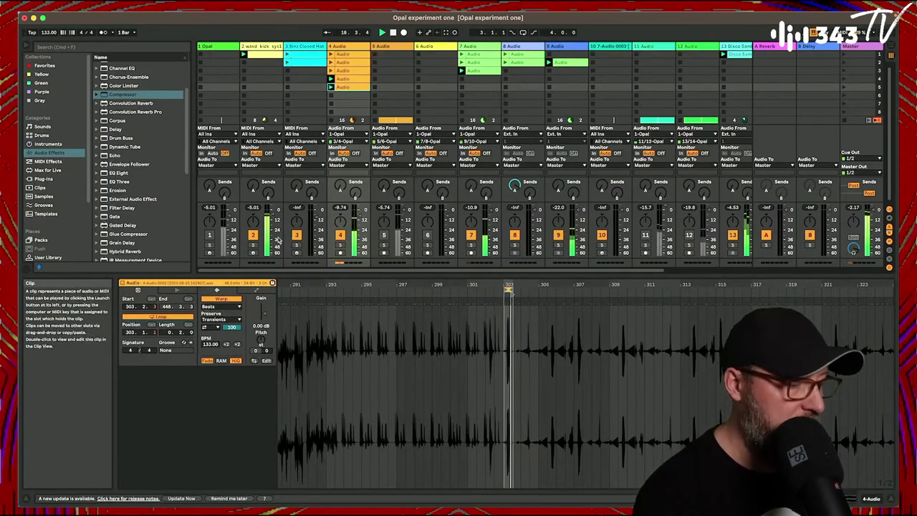
Clear the gain envelope of the fifth track 4 clip.
{"action": "left_click", "coordinate": [256, 292]}
{"action": "right_click", "coordinate": [459, 346]}
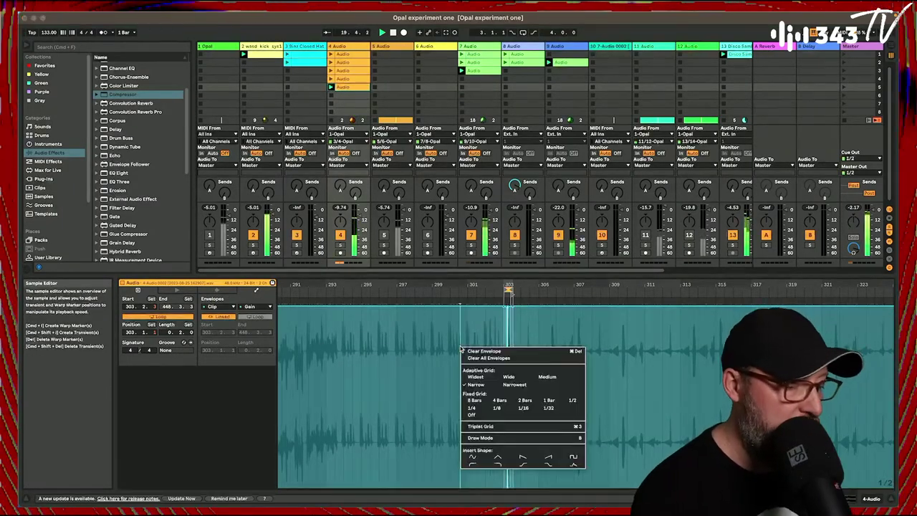
{"action": "left_click", "coordinate": [471, 352]}
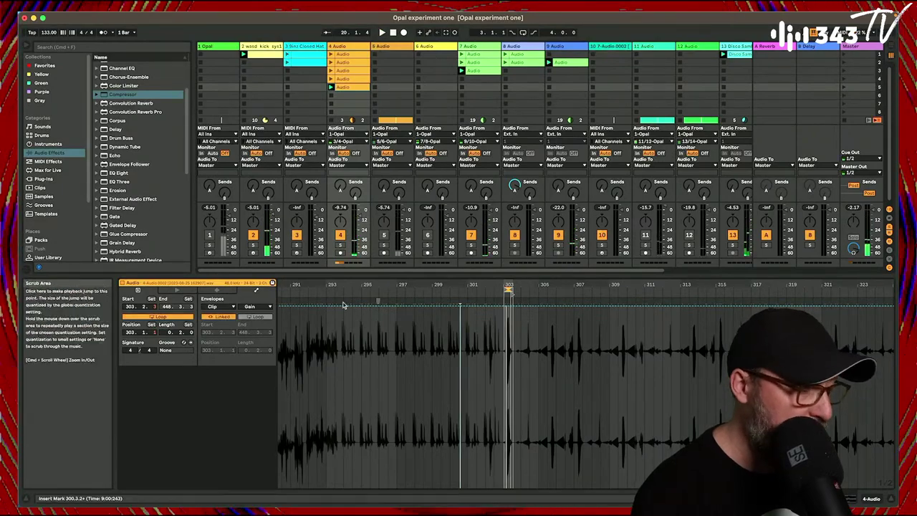
Move the fifth track 4 clip's loop to 304.1.1 while playing it back.
{"action": "left_click", "coordinate": [221, 291]}
{"action": "key", "text": "space"}
{"action": "left_click_drag", "start_coordinate": [512, 286], "coordinate": [407, 326]}
{"action": "left_click_drag", "start_coordinate": [389, 289], "coordinate": [455, 263]}
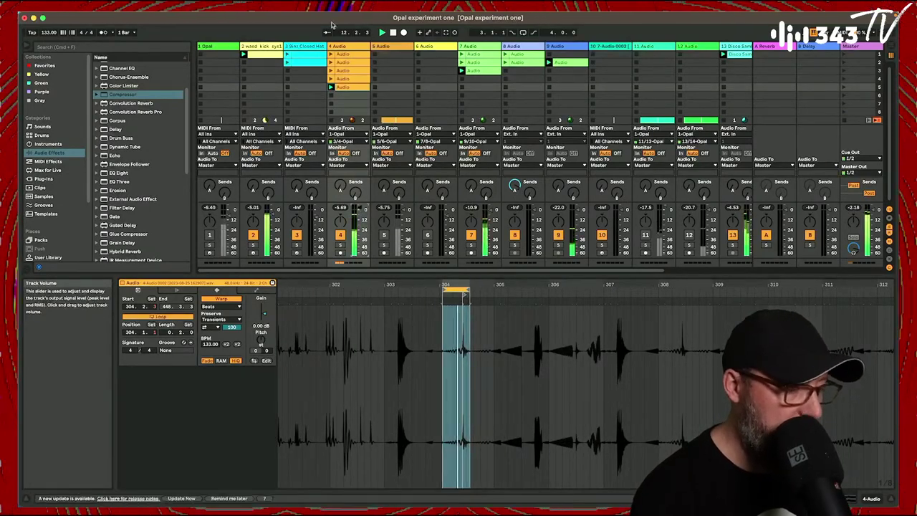
Add an EQ Eight to track 4 with its first band as a low cut at 65.3 Hz.
{"action": "key", "text": "space"}
{"action": "double_click", "coordinate": [340, 47]}
{"action": "left_click", "coordinate": [132, 199]}
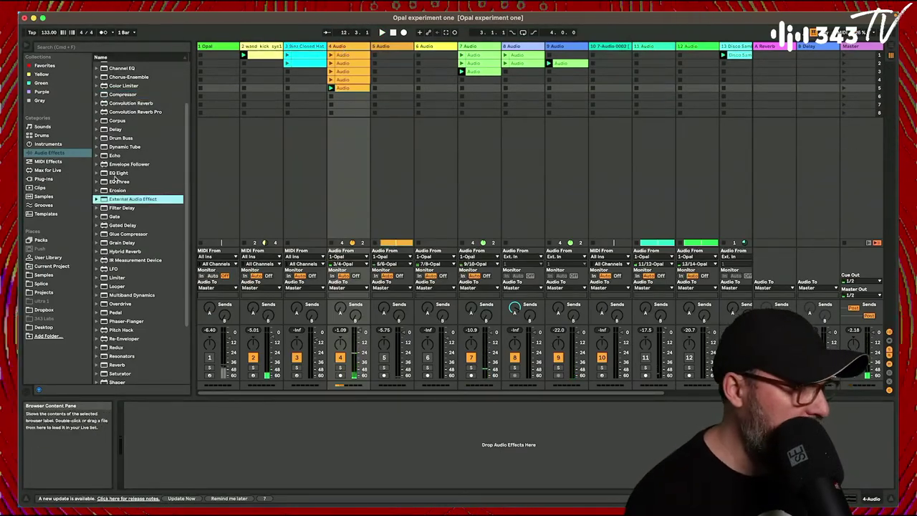
{"action": "left_click_drag", "start_coordinate": [118, 173], "coordinate": [203, 485]}
{"action": "left_click", "coordinate": [163, 474]}
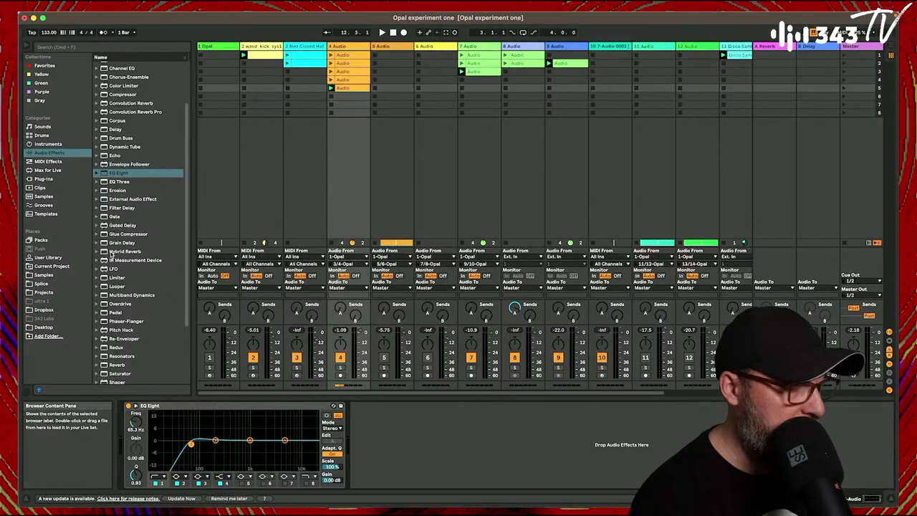
Add a Compressor after track 4's EQ Eight with Peak detection, Makeup on and the threshold at about -26.5 dB.
{"action": "double_click", "coordinate": [122, 96]}
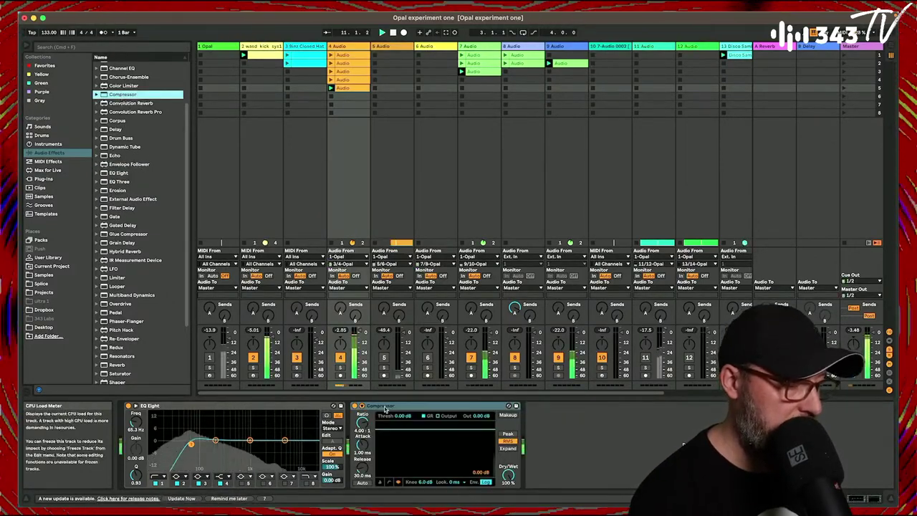
{"action": "left_click", "coordinate": [508, 415]}
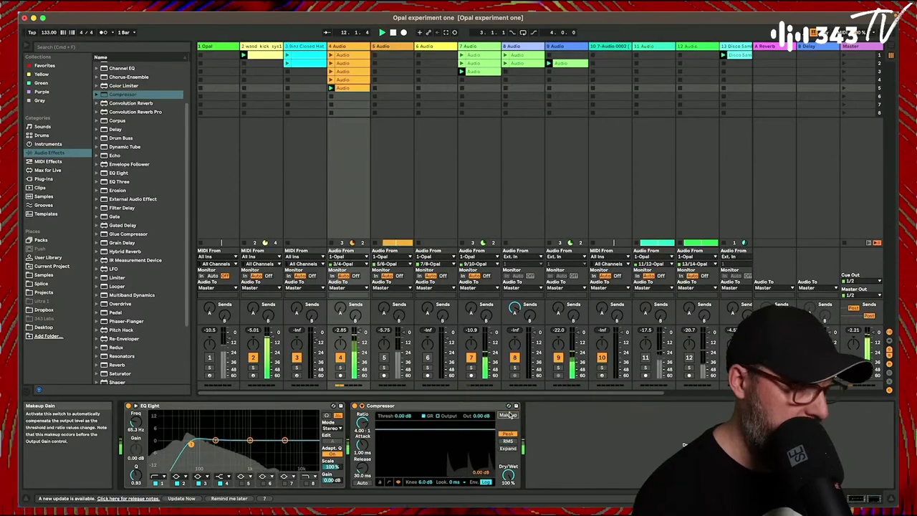
{"action": "left_click_drag", "start_coordinate": [403, 416], "coordinate": [402, 451]}
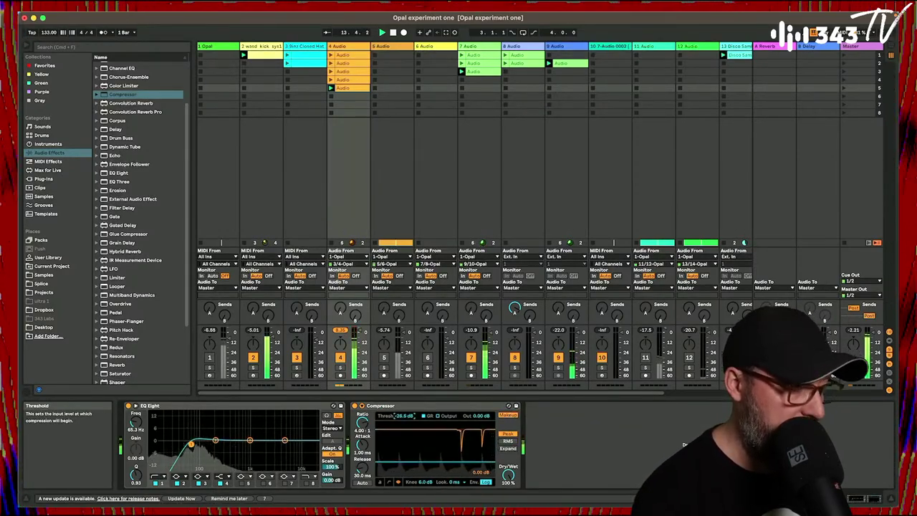
Try the fifth track 4 clip's loop over the rising tone at 305.1.1 with a length of 0.2.0.
{"action": "double_click", "coordinate": [346, 88]}
{"action": "left_click_drag", "start_coordinate": [462, 301], "coordinate": [535, 286]}
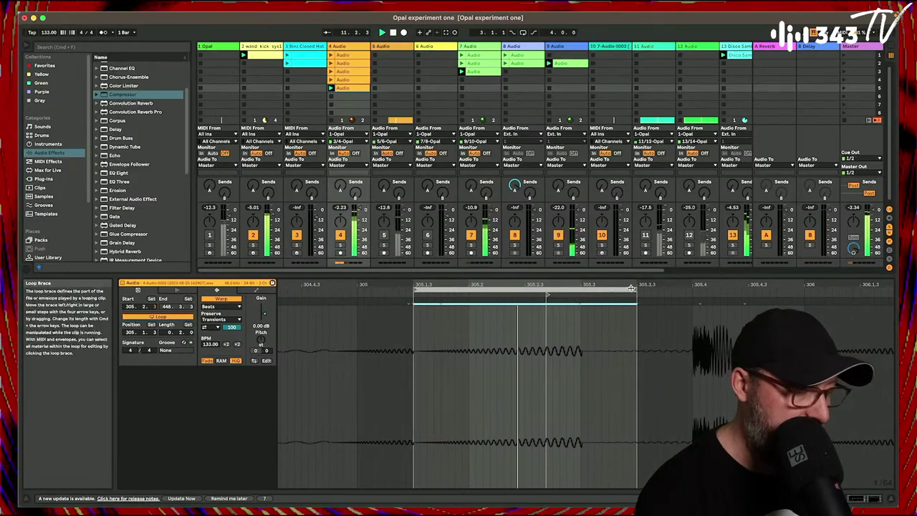
{"action": "left_click_drag", "start_coordinate": [635, 289], "coordinate": [588, 251]}
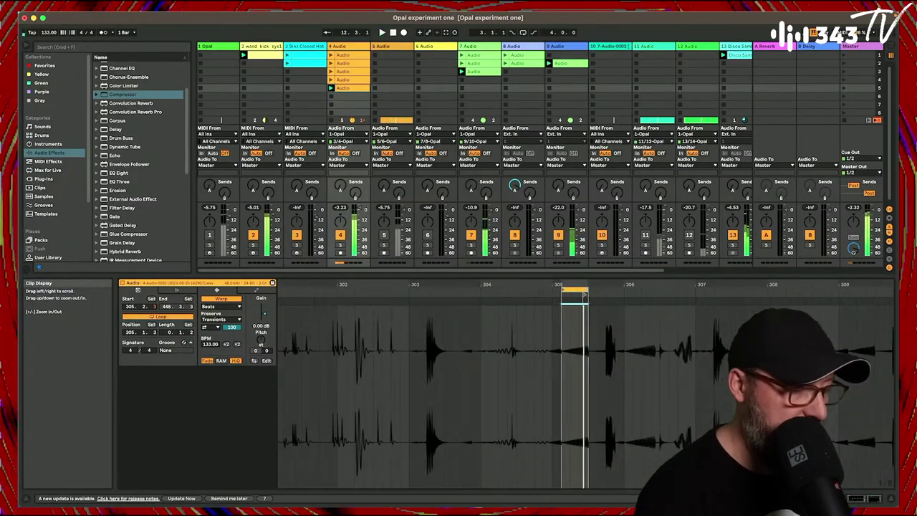
{"action": "left_click_drag", "start_coordinate": [562, 290], "coordinate": [549, 290]}
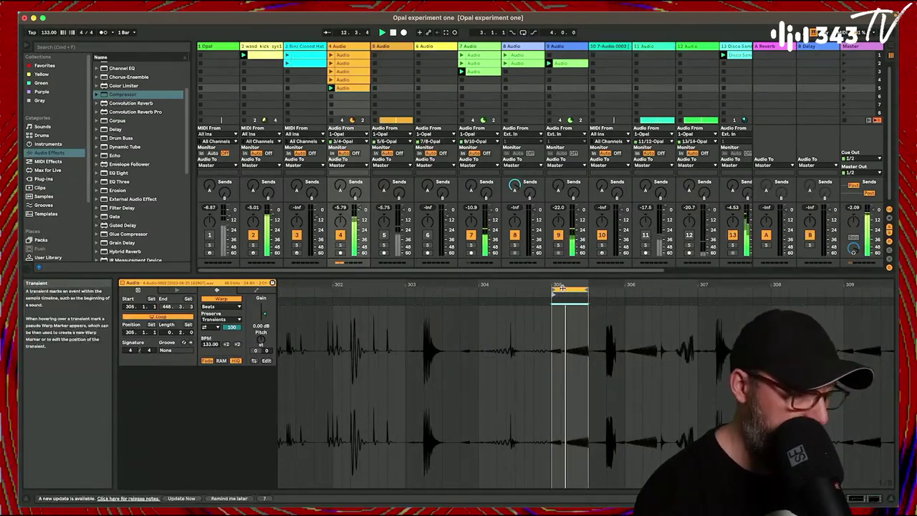
{"action": "left_click_drag", "start_coordinate": [567, 285], "coordinate": [524, 318]}
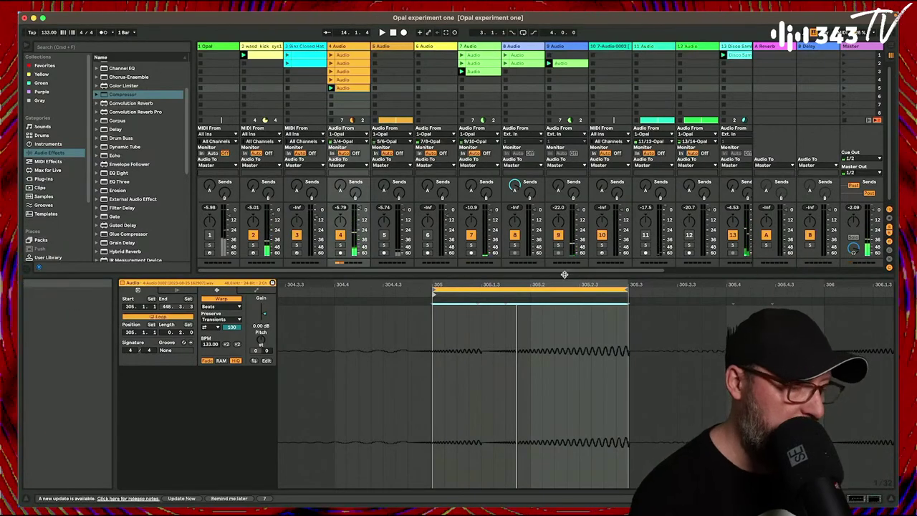
{"action": "left_click_drag", "start_coordinate": [565, 283], "coordinate": [491, 254]}
Audition further sections of the take and settle the fifth track 4 clip's loop at 348.1.1, keeping its length at 0.2.0.
{"action": "left_click_drag", "start_coordinate": [474, 289], "coordinate": [577, 307]}
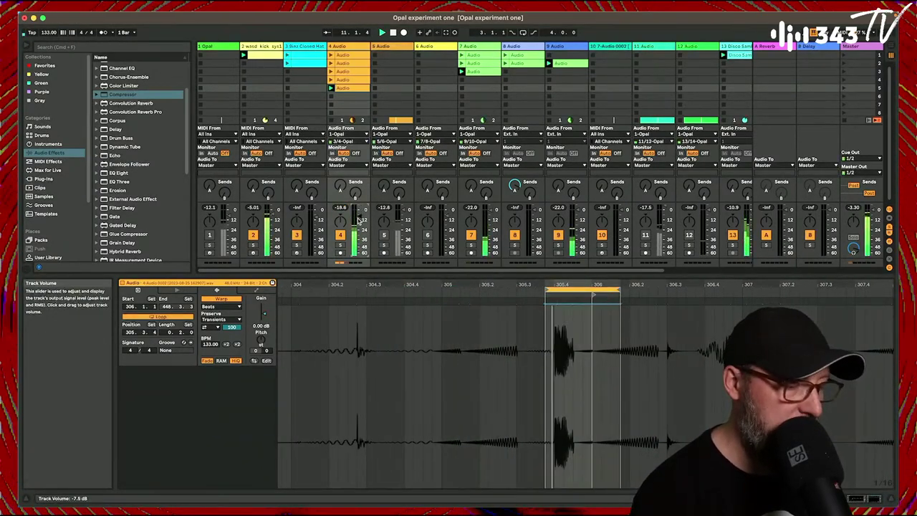
{"action": "mouse_move", "coordinate": [581, 289]}
{"action": "left_mouse_down"}
{"action": "mouse_move", "coordinate": [673, 290]}
{"action": "mouse_move", "coordinate": [495, 284]}
{"action": "mouse_move", "coordinate": [677, 289]}
{"action": "mouse_move", "coordinate": [468, 285]}
{"action": "mouse_move", "coordinate": [509, 295]}
{"action": "mouse_move", "coordinate": [630, 295]}
{"action": "mouse_move", "coordinate": [584, 297]}
{"action": "mouse_move", "coordinate": [426, 285]}
{"action": "mouse_move", "coordinate": [585, 291]}
{"action": "mouse_move", "coordinate": [555, 284]}
{"action": "mouse_move", "coordinate": [395, 285]}
{"action": "mouse_move", "coordinate": [616, 313]}
{"action": "mouse_move", "coordinate": [748, 313]}
{"action": "mouse_move", "coordinate": [588, 286]}
{"action": "mouse_move", "coordinate": [391, 286]}
{"action": "mouse_move", "coordinate": [523, 304]}
{"action": "mouse_move", "coordinate": [659, 297]}
{"action": "mouse_move", "coordinate": [644, 337]}
{"action": "mouse_move", "coordinate": [620, 336]}
{"action": "mouse_move", "coordinate": [630, 338]}
{"action": "left_mouse_up"}
{"action": "key", "text": "space"}
{"action": "key", "text": "space"}
{"action": "left_click_drag", "start_coordinate": [630, 286], "coordinate": [527, 289]}
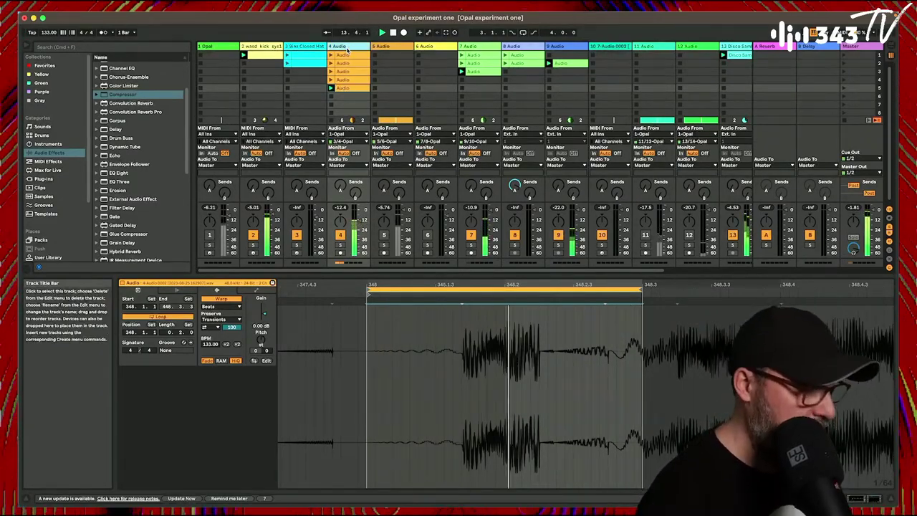
Insert a MIDI track after track 4 and load the fifth track 4 clip's sample into a Simpler on it.
{"action": "key", "text": "super+shift+t"}
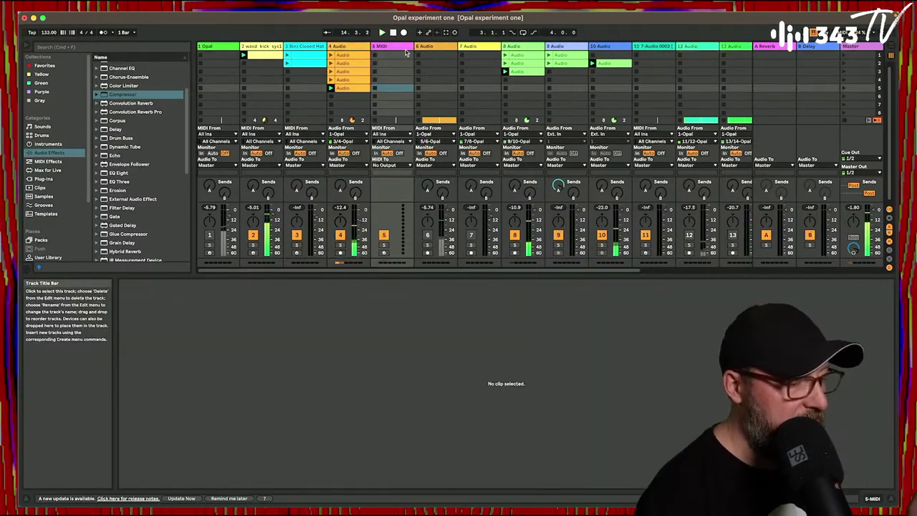
{"action": "left_click", "coordinate": [343, 50]}
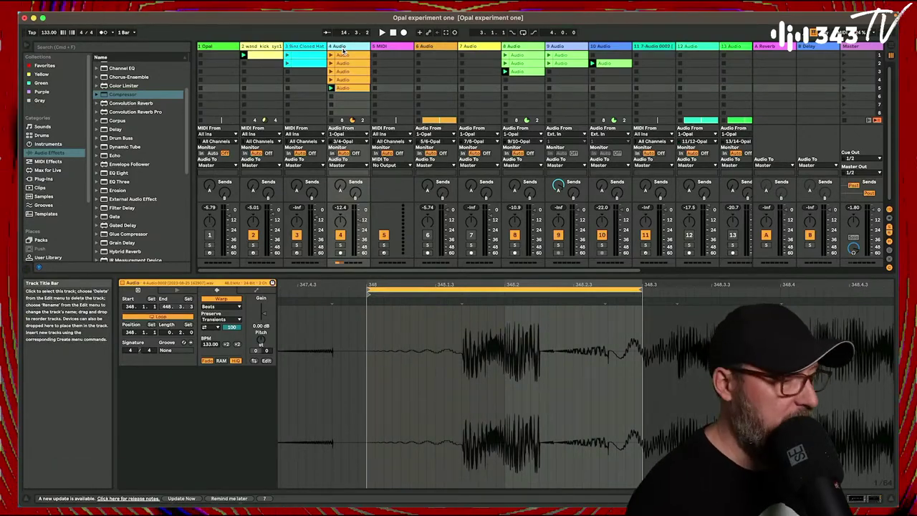
{"action": "left_click", "coordinate": [395, 49]}
{"action": "left_click_drag", "start_coordinate": [352, 89], "coordinate": [295, 372]}
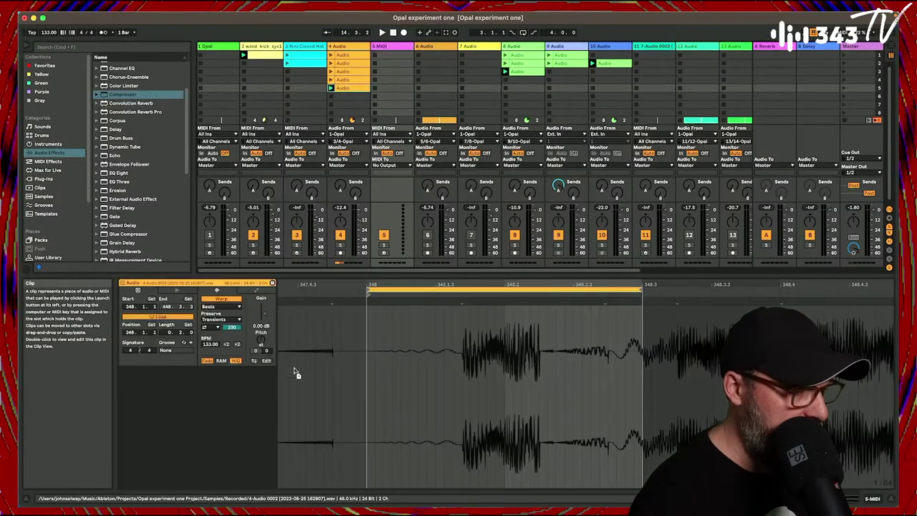
{"action": "left_click", "coordinate": [387, 47]}
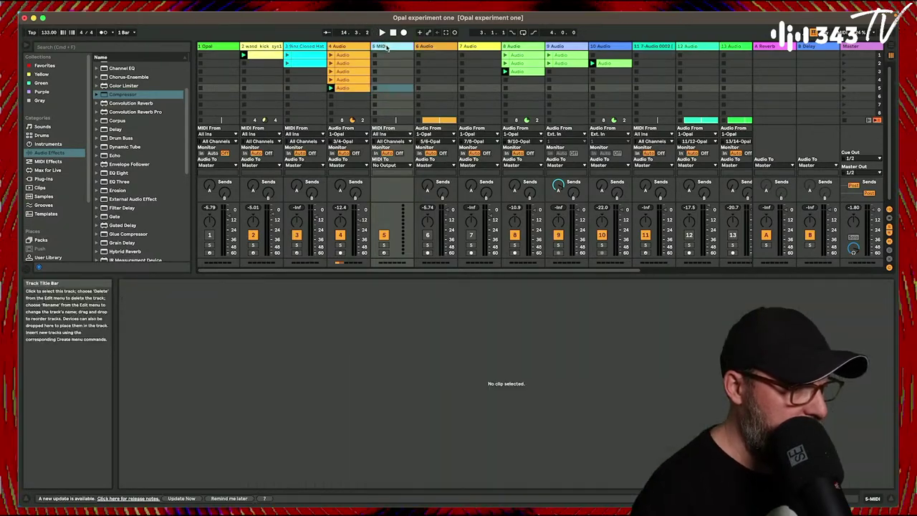
{"action": "left_click", "coordinate": [387, 45]}
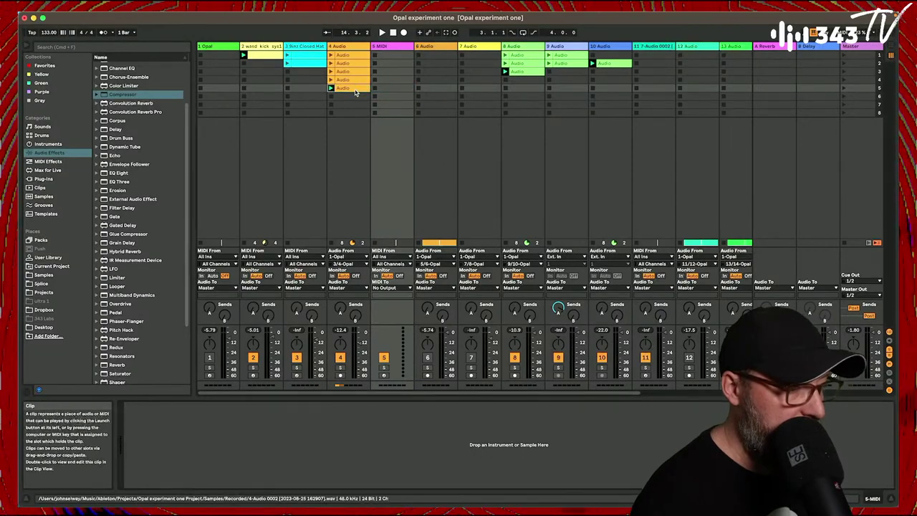
{"action": "left_click_drag", "start_coordinate": [355, 92], "coordinate": [363, 462]}
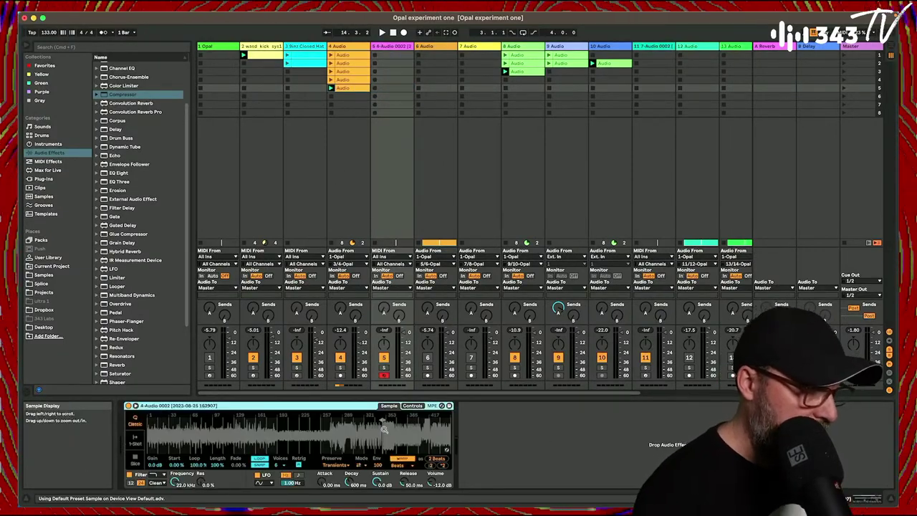
Trim the Simpler sample to the single hit from just before 348.1.4 to just before 348.2.2 and turn its loop off.
{"action": "left_click_drag", "start_coordinate": [384, 430], "coordinate": [383, 501]}
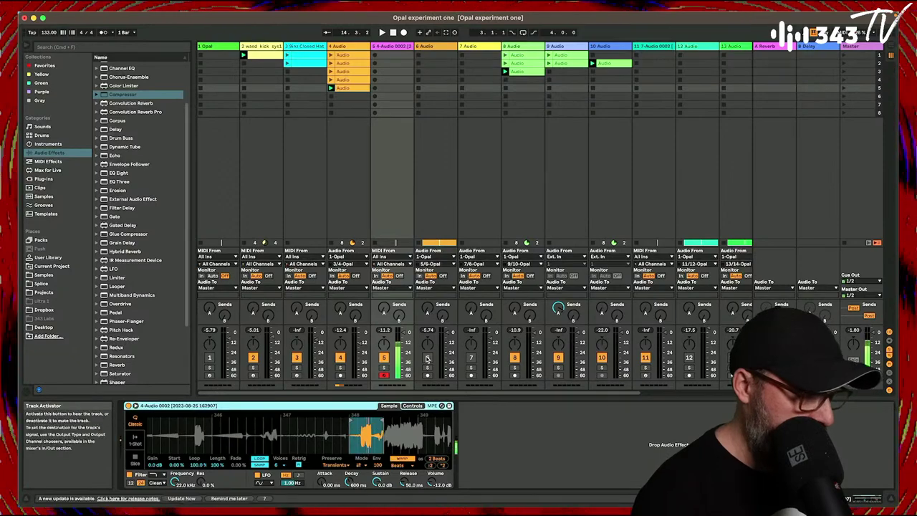
{"action": "left_click_drag", "start_coordinate": [365, 420], "coordinate": [271, 419]}
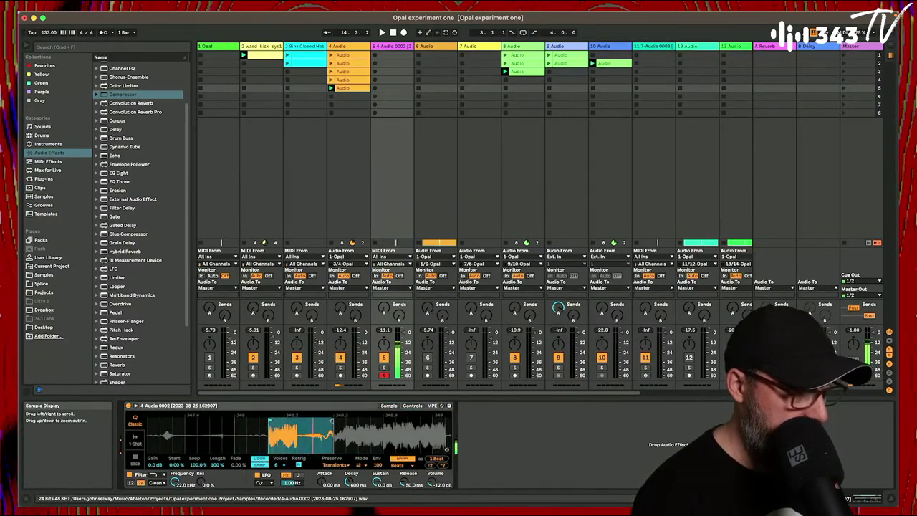
{"action": "mouse_move", "coordinate": [332, 421]}
{"action": "left_mouse_down"}
{"action": "mouse_move", "coordinate": [293, 427]}
{"action": "mouse_move", "coordinate": [341, 418]}
{"action": "left_mouse_up"}
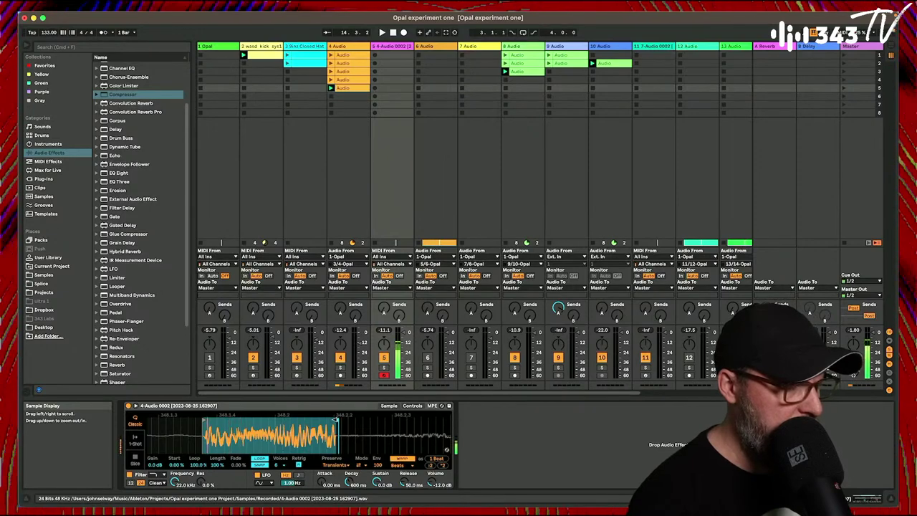
{"action": "left_click", "coordinate": [259, 459]}
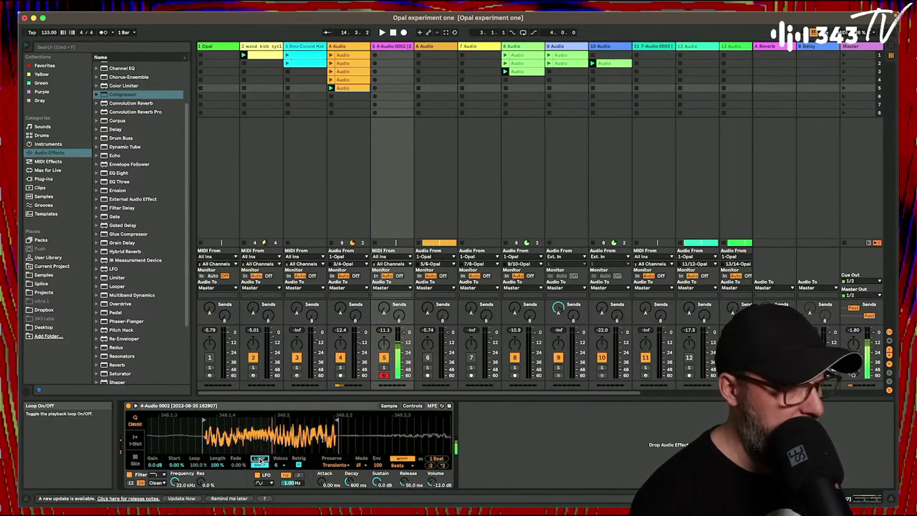
With track 4's clips stopped, create and launch a one-bar MIDI clip in track 5's first slot with a C3 note at 1.3.4.
{"action": "left_click", "coordinate": [329, 97]}
{"action": "double_click", "coordinate": [397, 56]}
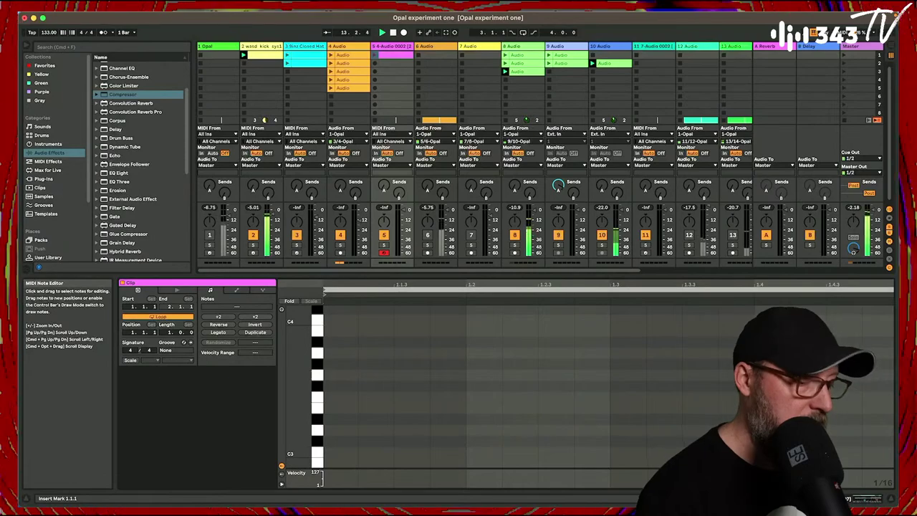
{"action": "double_click", "coordinate": [737, 303]}
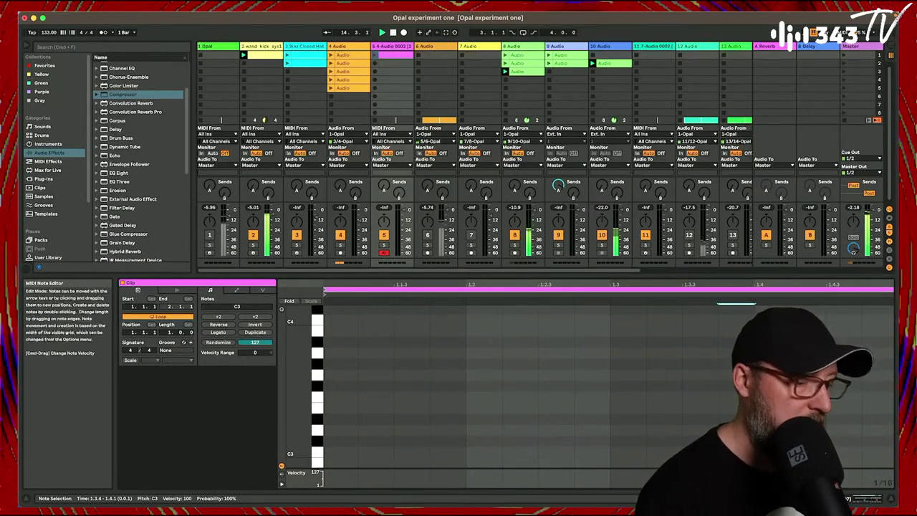
{"action": "left_click", "coordinate": [374, 55]}
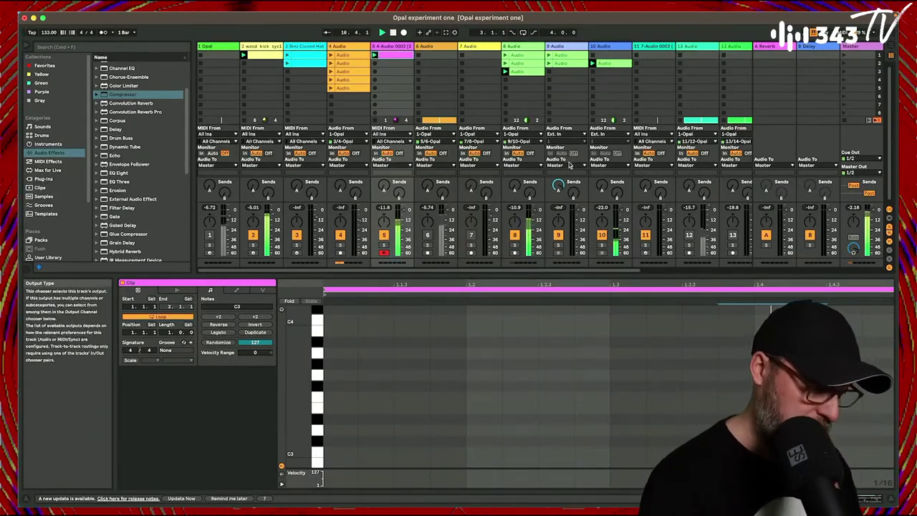
Move the C3 note to 1.1.4 and shorten it to one sixteenth.
{"action": "double_click", "coordinate": [583, 434]}
{"action": "left_click_drag", "start_coordinate": [583, 434], "coordinate": [480, 463]}
{"action": "key", "text": "Up"}
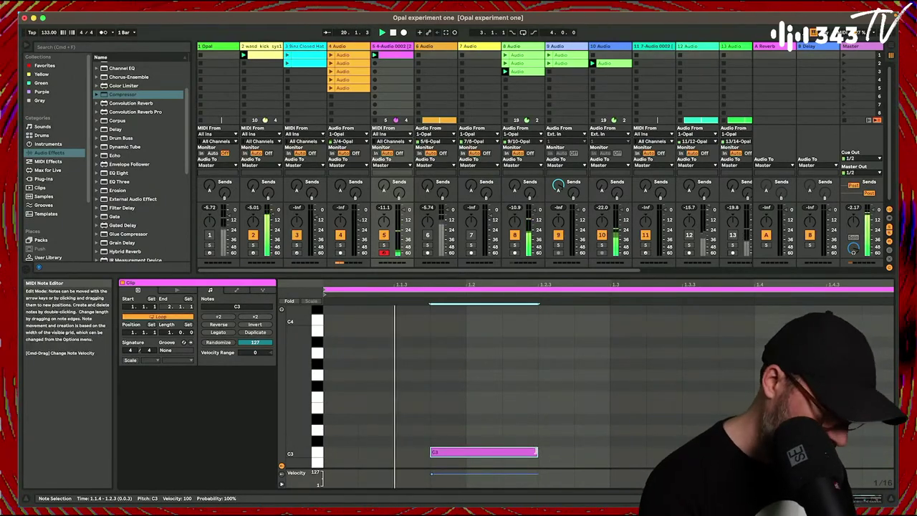
{"action": "left_click_drag", "start_coordinate": [537, 452], "coordinate": [466, 452]}
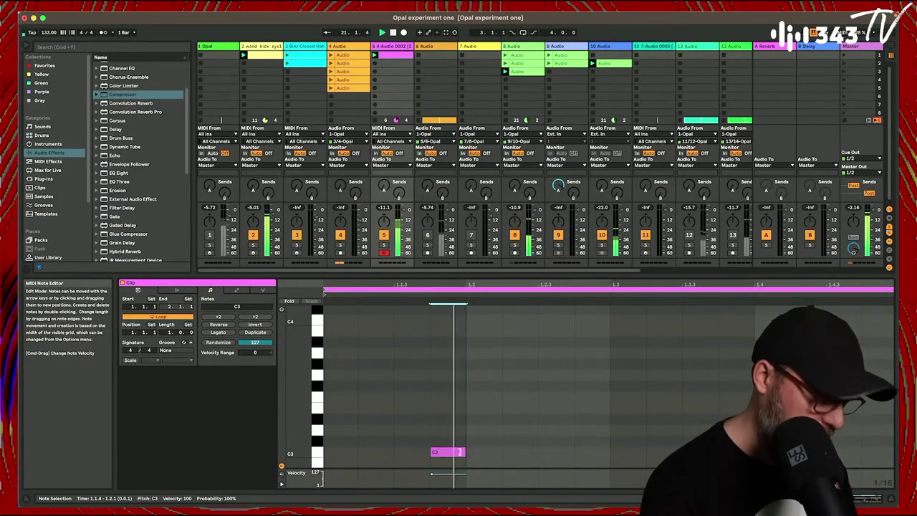
Add a C3 sixteenth at 1.1.2 with velocity 45 and duplicate both notes so the copies start at 1.3.2.
{"action": "double_click", "coordinate": [376, 452]}
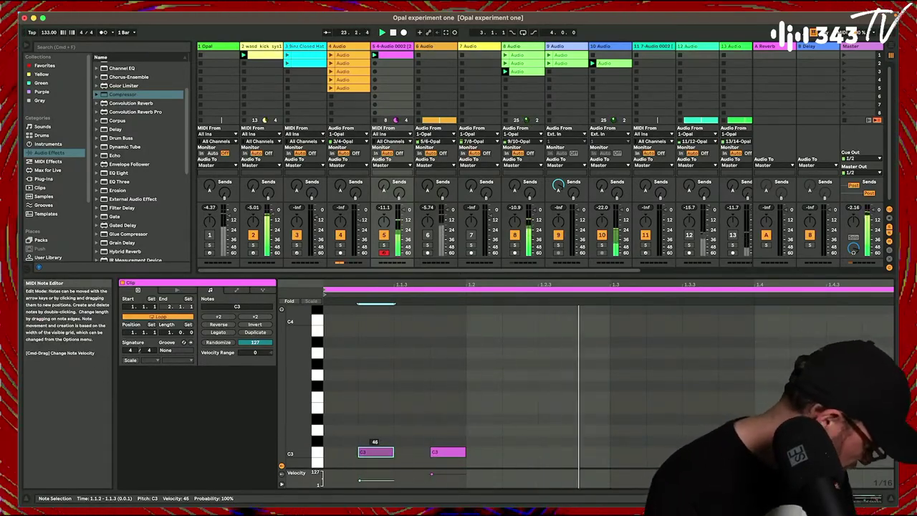
{"action": "left_click_drag", "start_coordinate": [349, 429], "coordinate": [607, 482]}
{"action": "key", "text": "ctrl+d"}
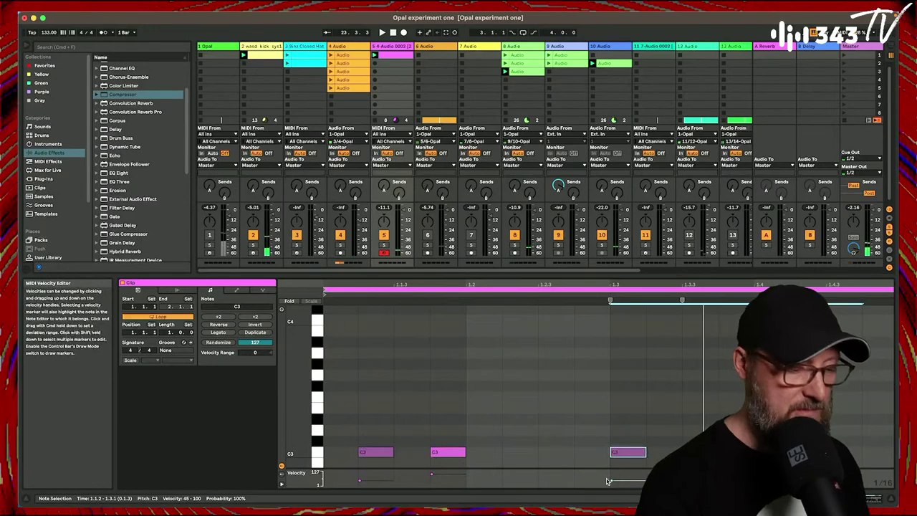
{"action": "key", "text": "space"}
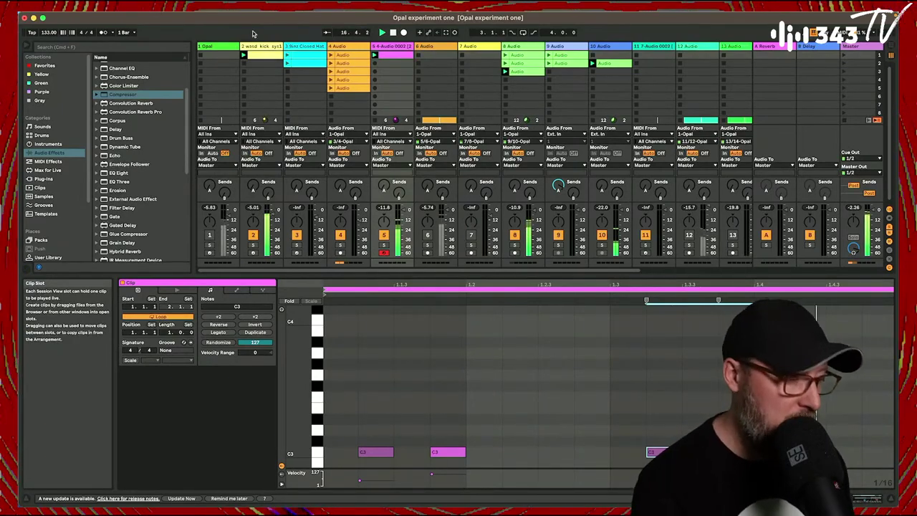
Launch track 3's first clip and deactivate the C3 notes at 1.1.2 and 1.1.4 in track 5's clip.
{"action": "left_click", "coordinate": [288, 56]}
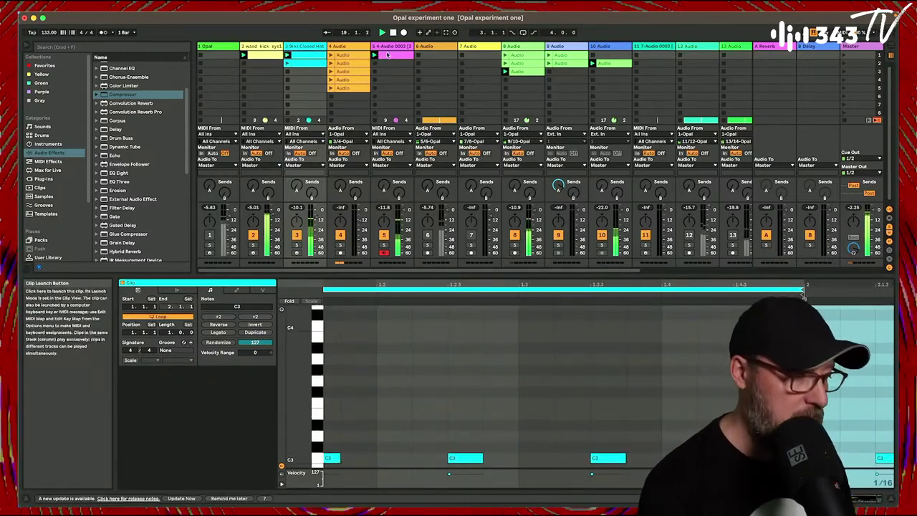
{"action": "left_click", "coordinate": [386, 55]}
{"action": "left_click_drag", "start_coordinate": [357, 424], "coordinate": [453, 452]}
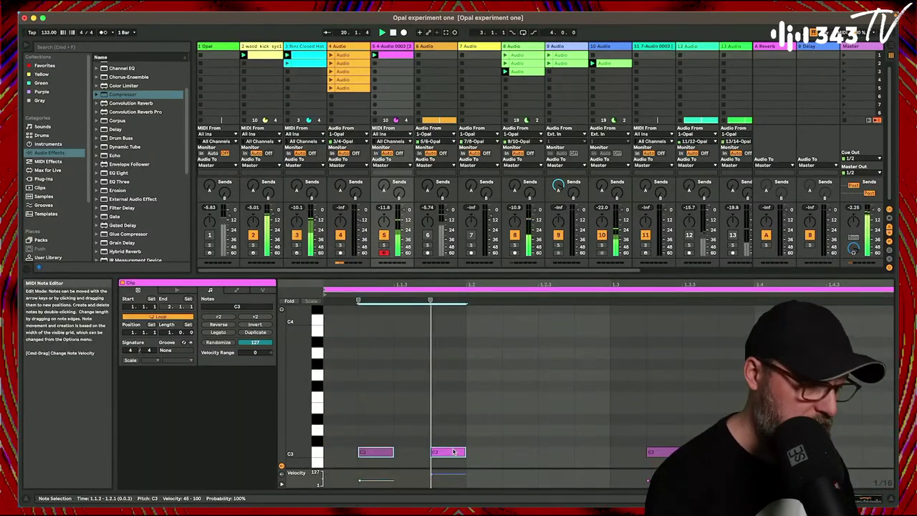
{"action": "key", "text": "0"}
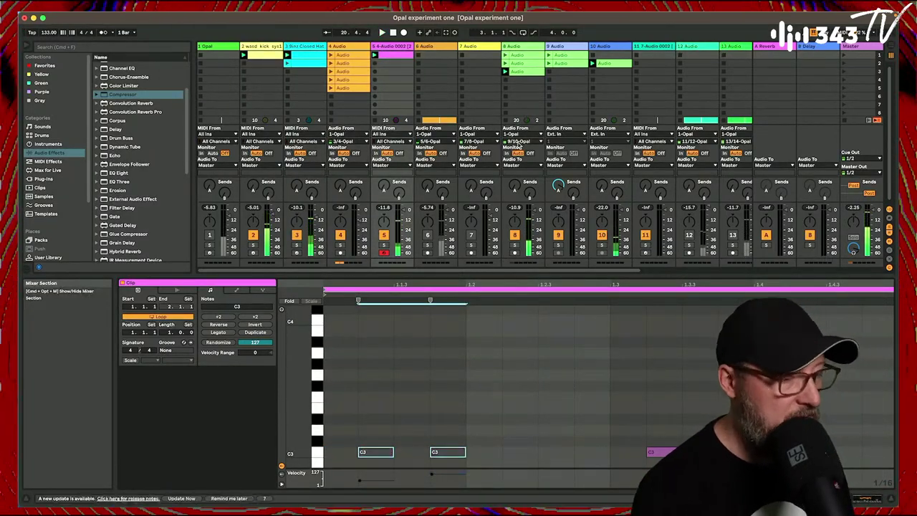
Launch track 9's second clip with its loop length set to 1.0.0 and solo the track.
{"action": "left_click", "coordinate": [549, 63]}
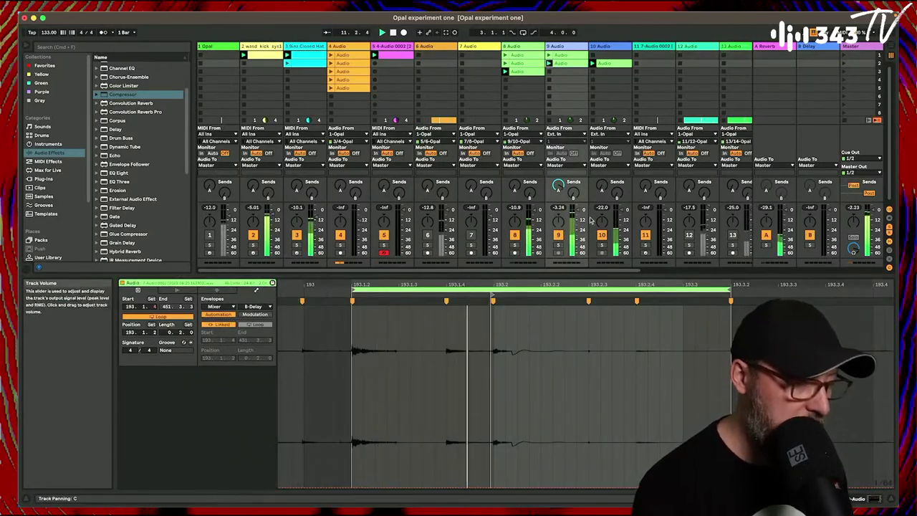
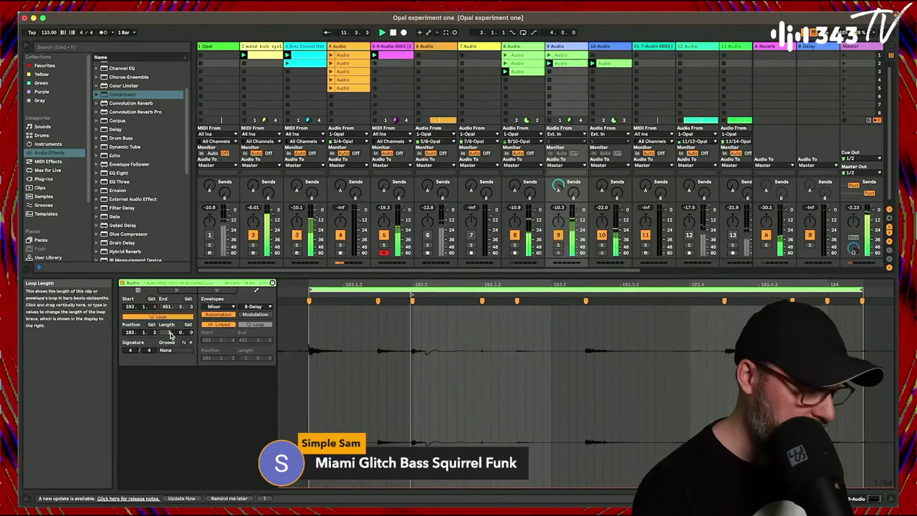
{"action": "left_click", "coordinate": [515, 246]}
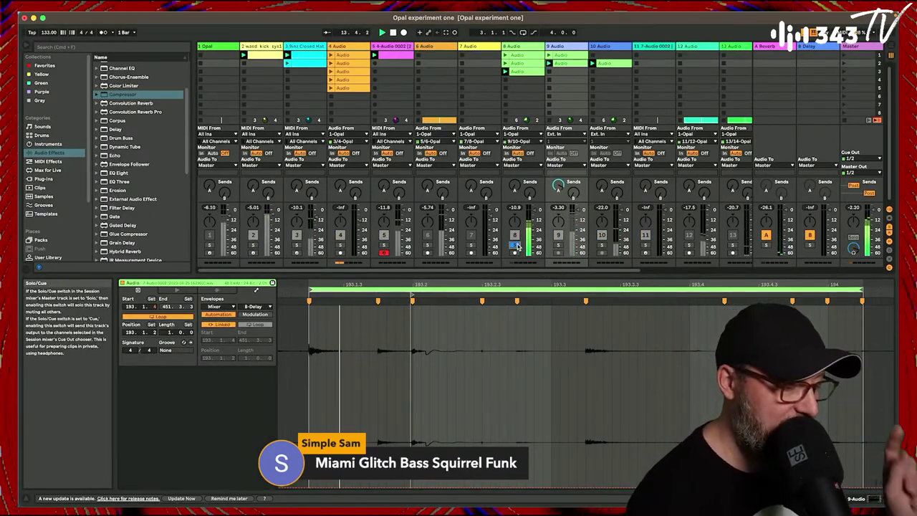
{"action": "left_click", "coordinate": [515, 246]}
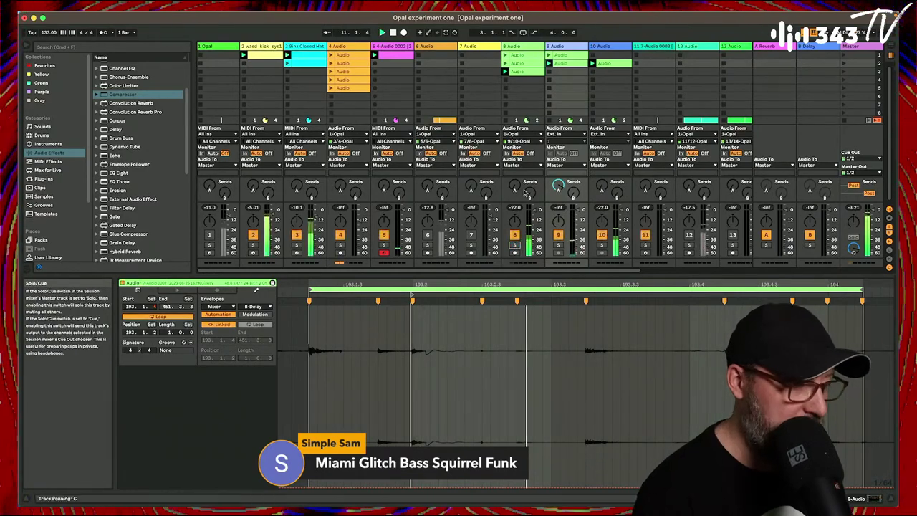
{"action": "left_click", "coordinate": [558, 245]}
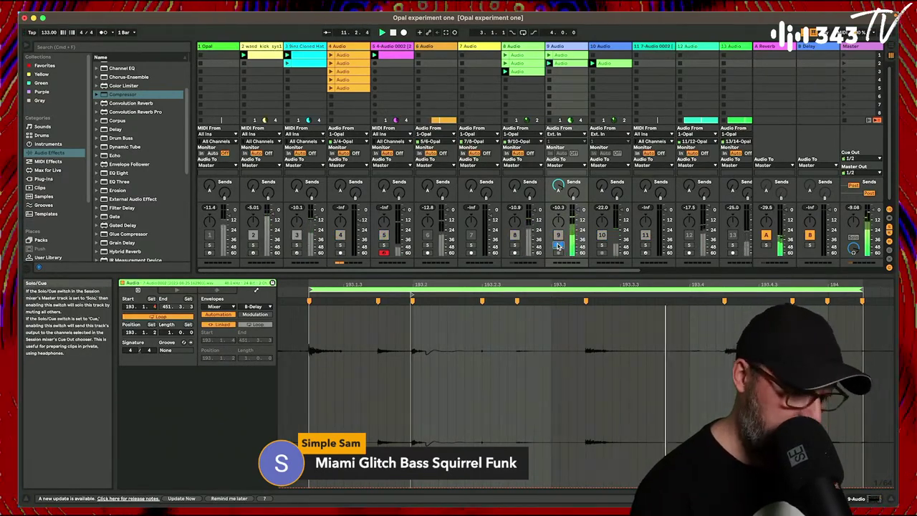
Show the Clip Gain envelope of track 9's clip and draw it down to silence from 193.4 to the loop end.
{"action": "left_click", "coordinate": [215, 299]}
{"action": "left_click", "coordinate": [257, 292]}
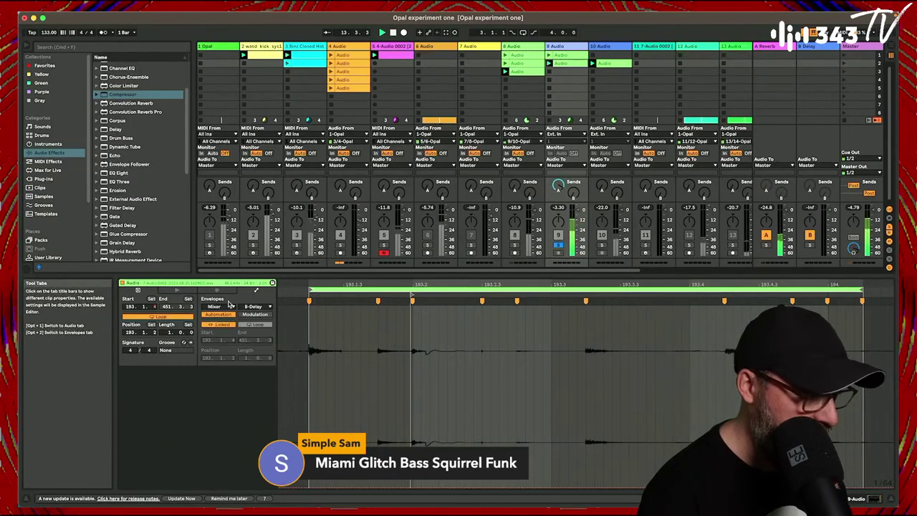
{"action": "left_click", "coordinate": [230, 305]}
{"action": "left_click", "coordinate": [216, 298]}
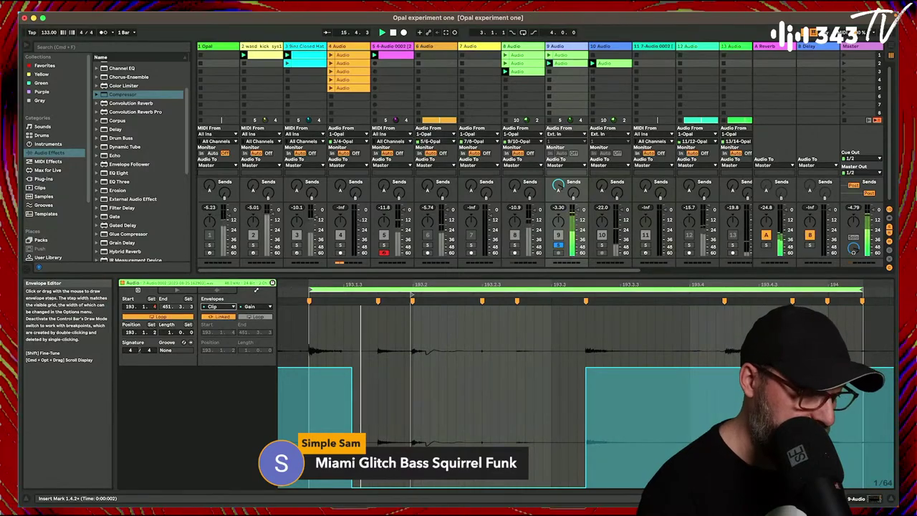
{"action": "left_click", "coordinate": [693, 485]}
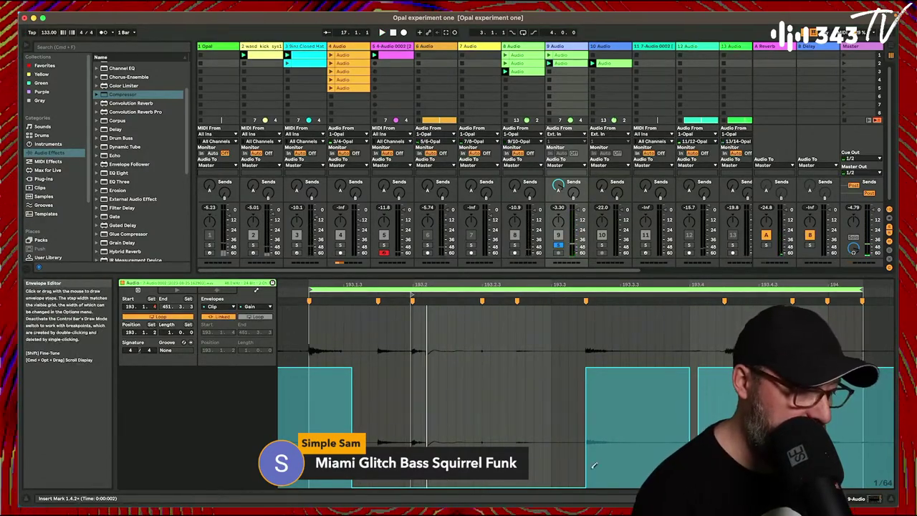
{"action": "left_click_drag", "start_coordinate": [702, 485], "coordinate": [738, 485]}
{"action": "key", "text": "space"}
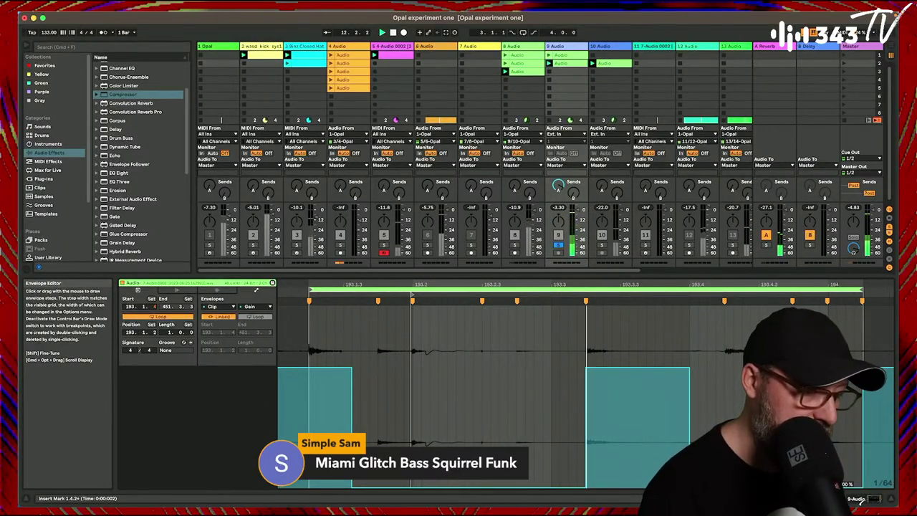
Raise the clip's gain envelope from 193.4.2 to just past 194, a little higher than the earlier open sections.
{"action": "left_click", "coordinate": [733, 366]}
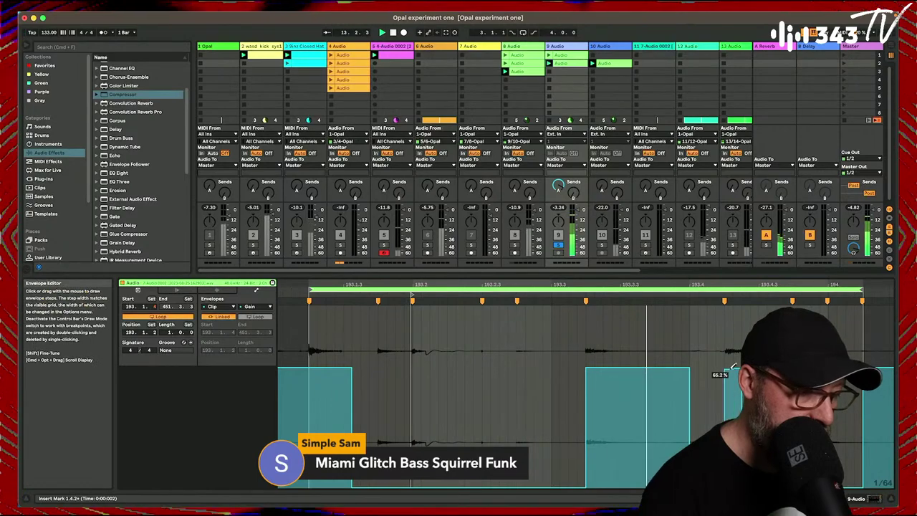
{"action": "left_click_drag", "start_coordinate": [728, 346], "coordinate": [741, 343]}
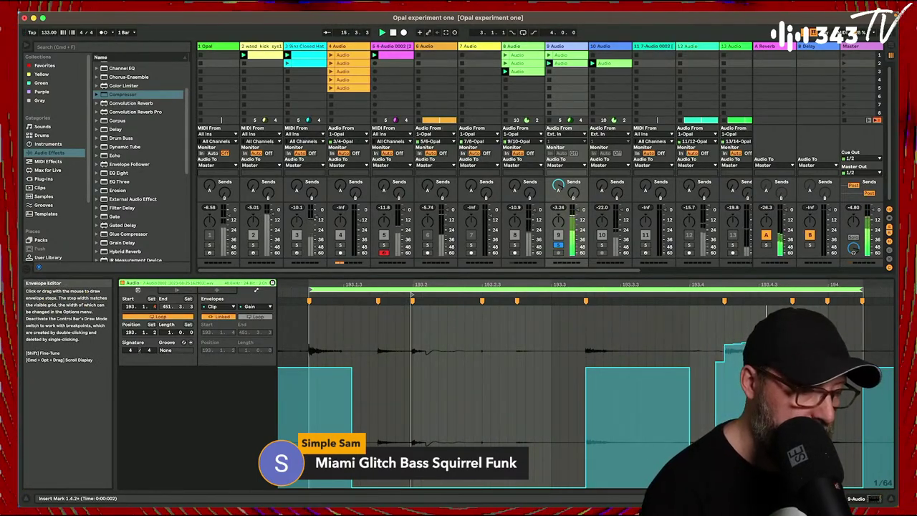
{"action": "left_click_drag", "start_coordinate": [809, 331], "coordinate": [842, 323]}
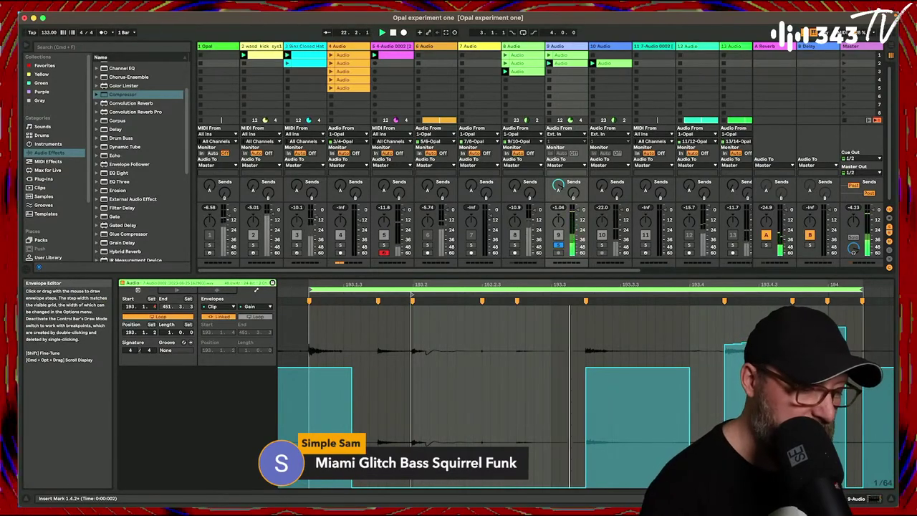
Set the sample grid to 1/16, align the warp marker of the hit before 194 to 193.4.4, and unsolo track 9.
{"action": "left_click_drag", "start_coordinate": [835, 285], "coordinate": [832, 335]}
{"action": "left_click", "coordinate": [222, 300]}
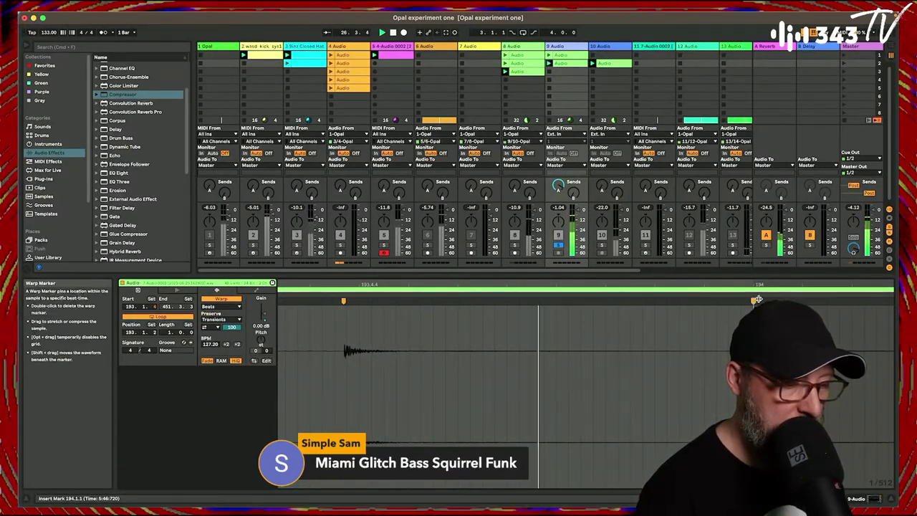
{"action": "right_click", "coordinate": [386, 351]}
{"action": "left_click", "coordinate": [447, 329]}
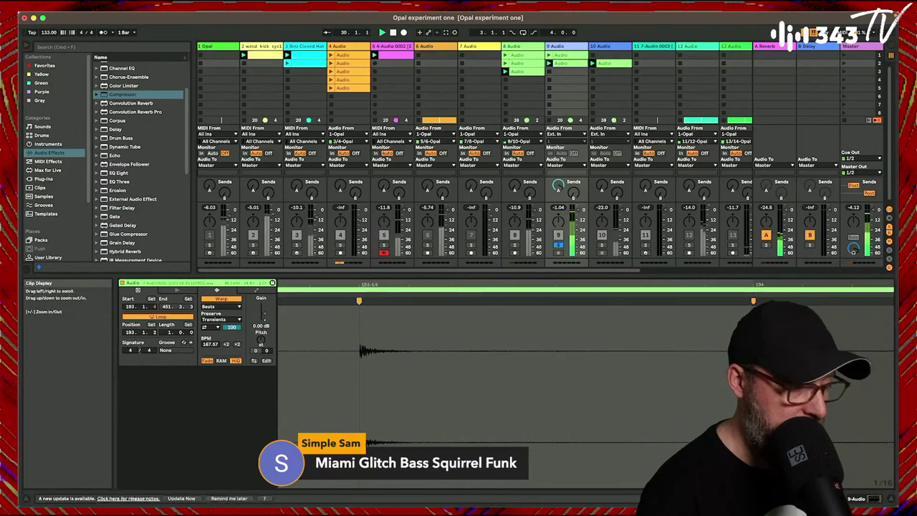
{"action": "left_click_drag", "start_coordinate": [369, 284], "coordinate": [696, 248]}
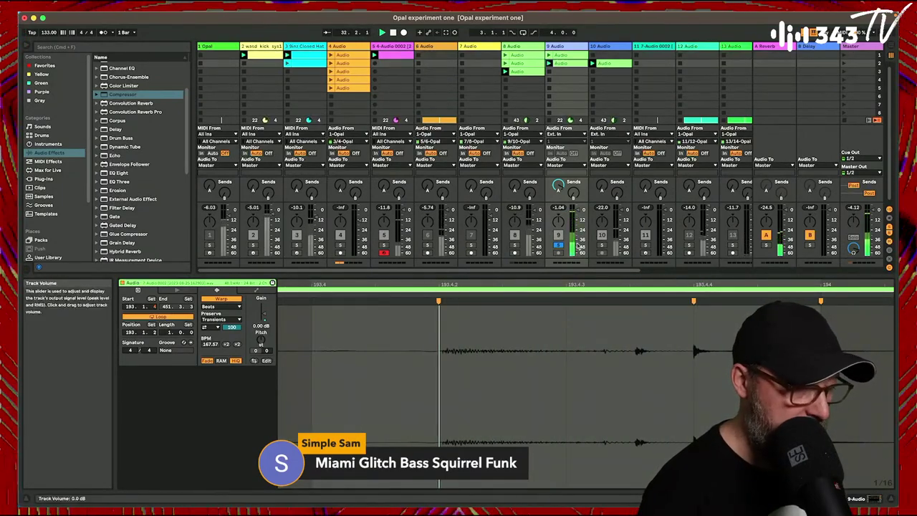
{"action": "left_click", "coordinate": [558, 246]}
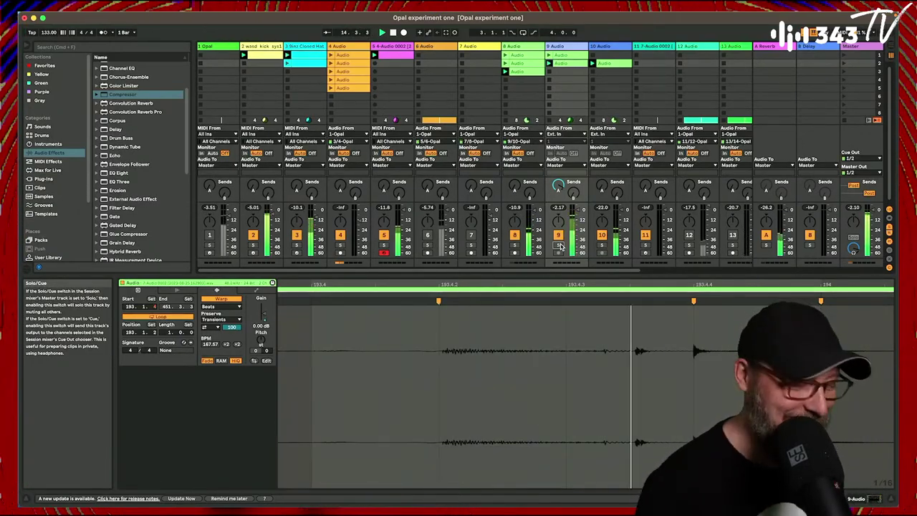
Shorten the loop of track 9's second clip to a length of 0.2.0 and restart playback.
{"action": "left_click", "coordinate": [409, 115]}
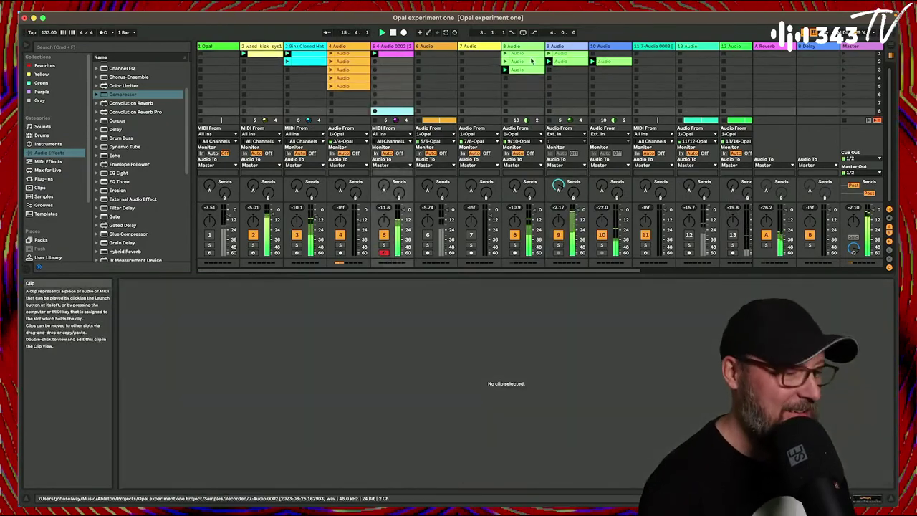
{"action": "scroll", "coordinate": [533, 92], "scroll_direction": "right", "scroll_amount": 1}
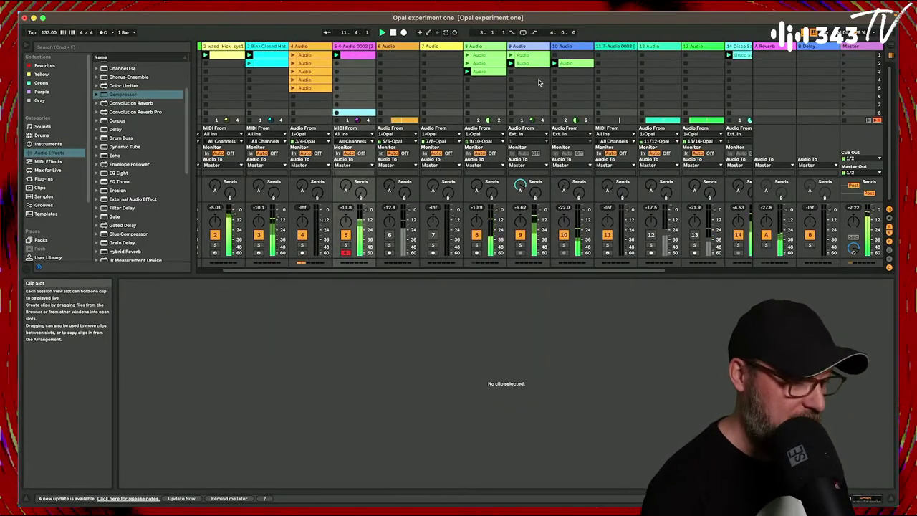
{"action": "left_click", "coordinate": [533, 64]}
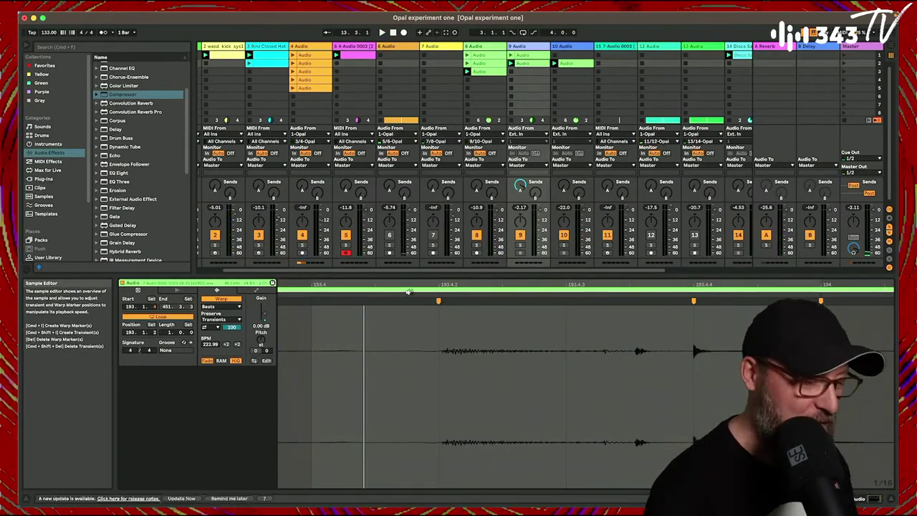
{"action": "left_click_drag", "start_coordinate": [408, 292], "coordinate": [535, 282]}
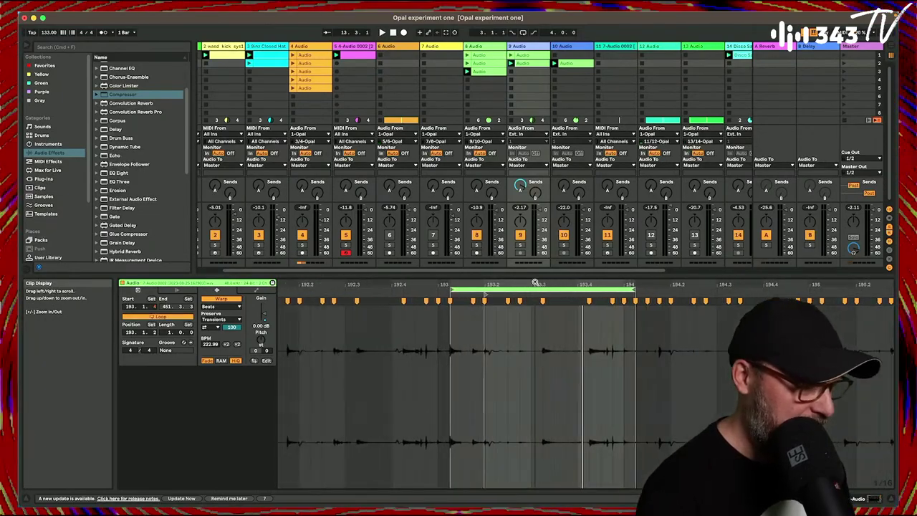
{"action": "left_click_drag", "start_coordinate": [181, 335], "coordinate": [181, 346]}
{"action": "key", "text": "space"}
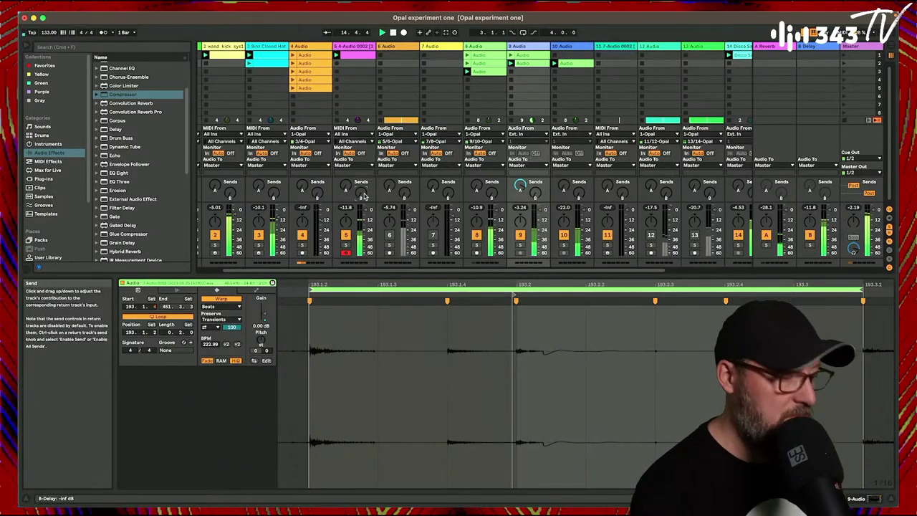
With track 5 soloed, enable its Simpler's filter envelope with amount 54 and sustain 0%, setting the cutoff to 534 Hz and release to 587 ms.
{"action": "scroll", "coordinate": [363, 195], "scroll_direction": "right", "scroll_amount": 3}
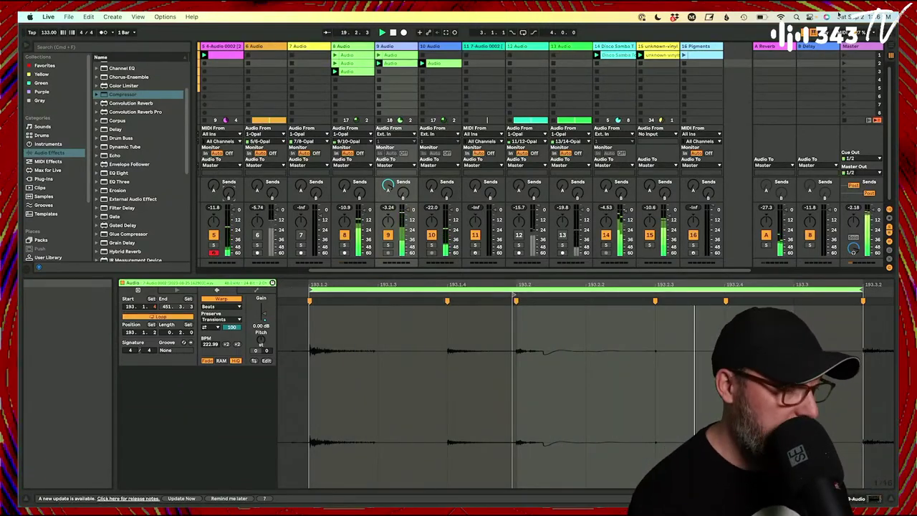
{"action": "scroll", "coordinate": [631, 103], "scroll_direction": "left", "scroll_amount": 3}
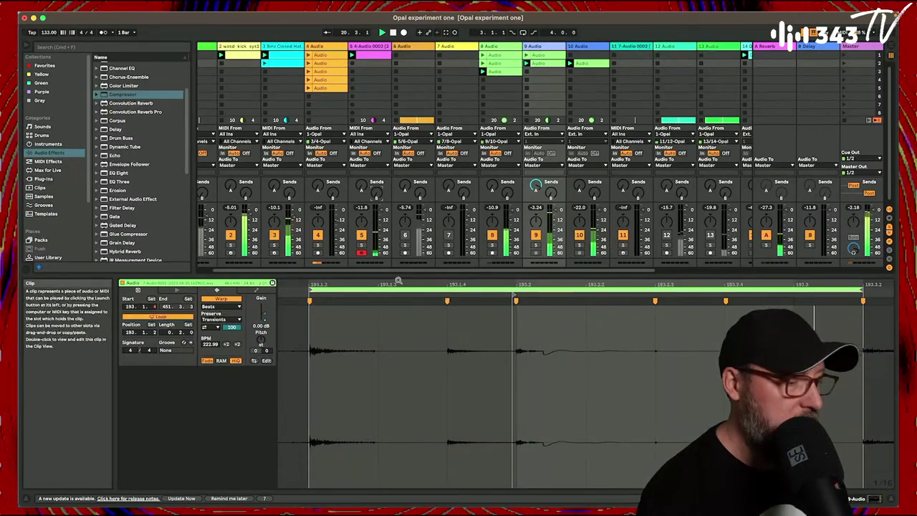
{"action": "left_click", "coordinate": [362, 246]}
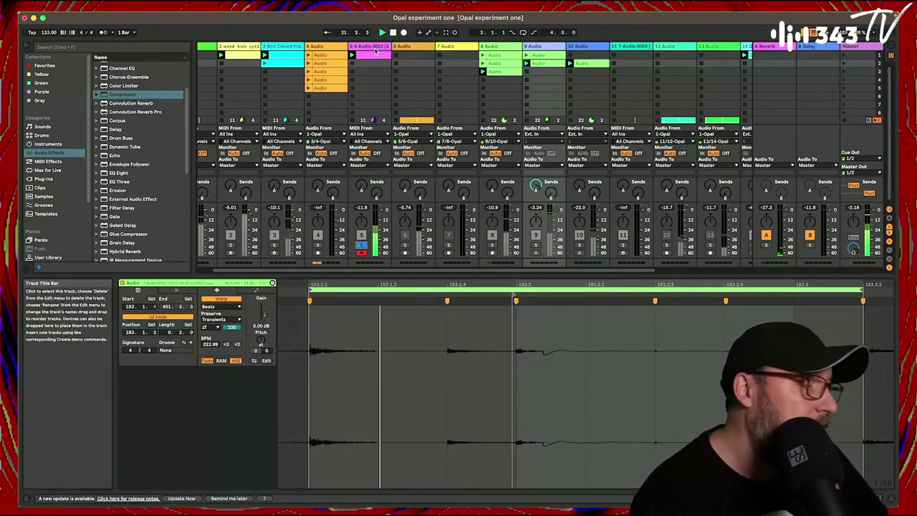
{"action": "left_click", "coordinate": [374, 50]}
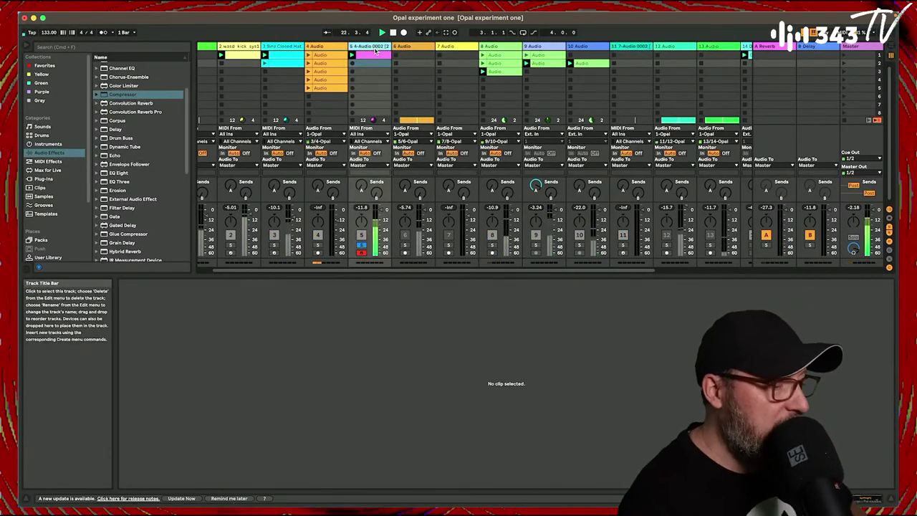
{"action": "left_click", "coordinate": [375, 54]}
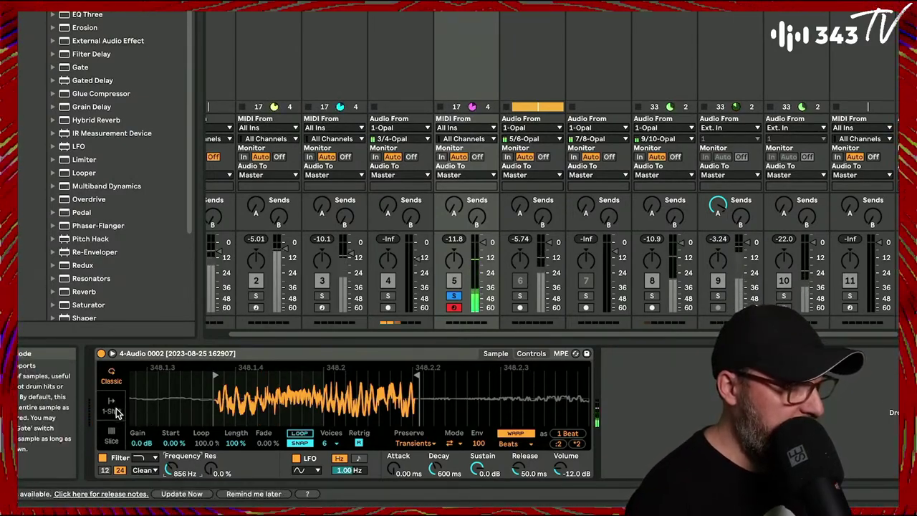
{"action": "left_click", "coordinate": [538, 353]}
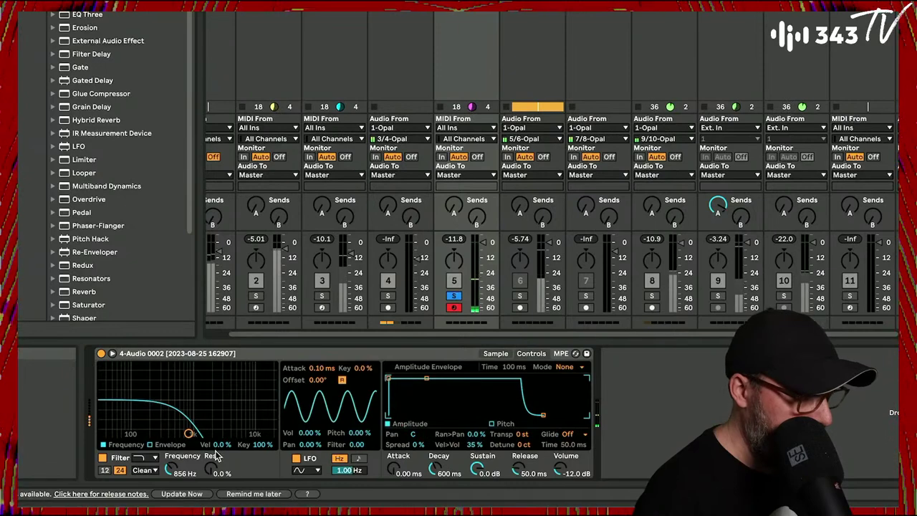
{"action": "left_click", "coordinate": [151, 445]}
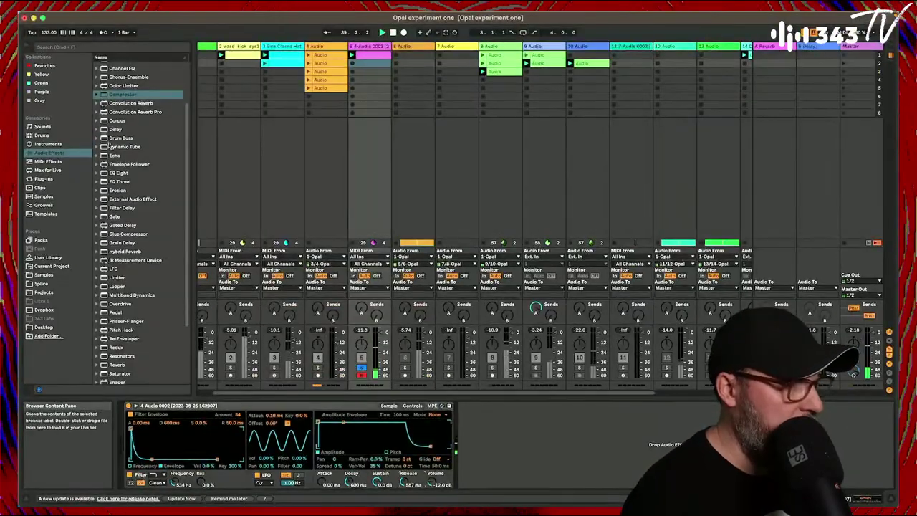
Add EQ Eight after track 5's Simpler, with band 1 as a low cut below 100 Hz and band 3 boosted 3.84 dB at 2.50 kHz.
{"action": "left_click", "coordinate": [106, 165]}
{"action": "double_click", "coordinate": [106, 174]}
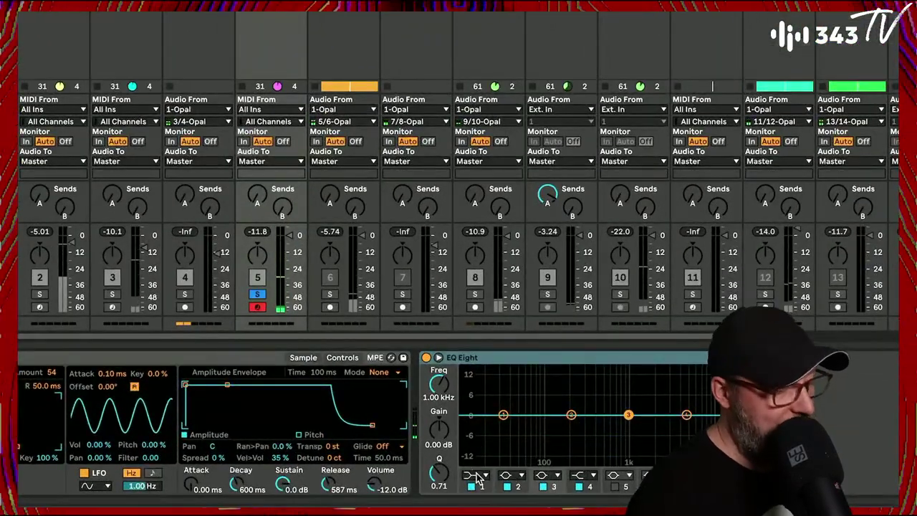
{"action": "left_click", "coordinate": [492, 477]}
{"action": "left_click", "coordinate": [470, 409]}
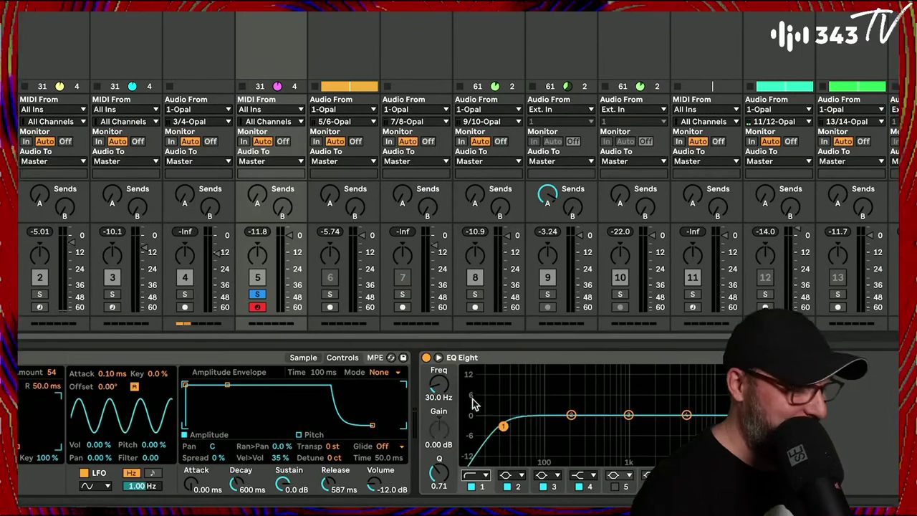
{"action": "left_click_drag", "start_coordinate": [503, 426], "coordinate": [529, 422]}
{"action": "left_click_drag", "start_coordinate": [629, 417], "coordinate": [661, 405]}
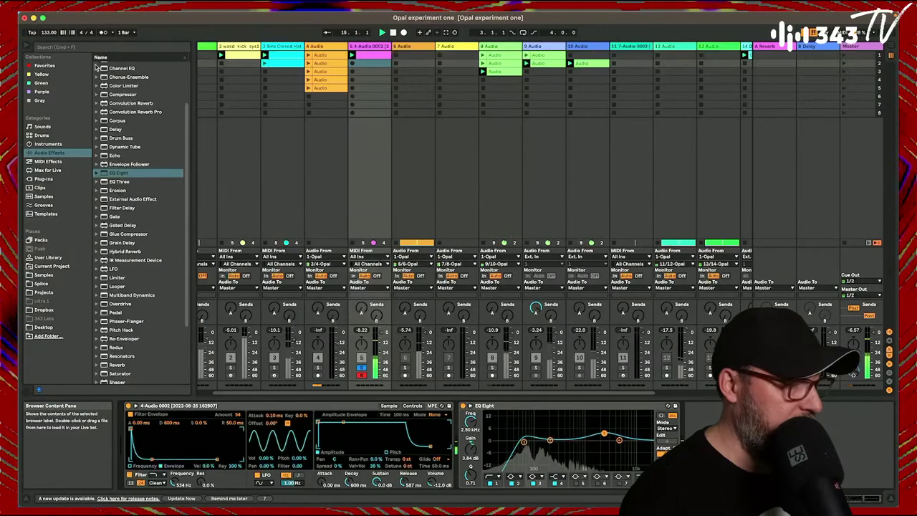
Add the jDisperser3 Max audio effect after track 5's EQ Eight, setting q to 7.09 and amount to 31.
{"action": "left_click", "coordinate": [95, 48]}
{"action": "type", "text": "disp"}
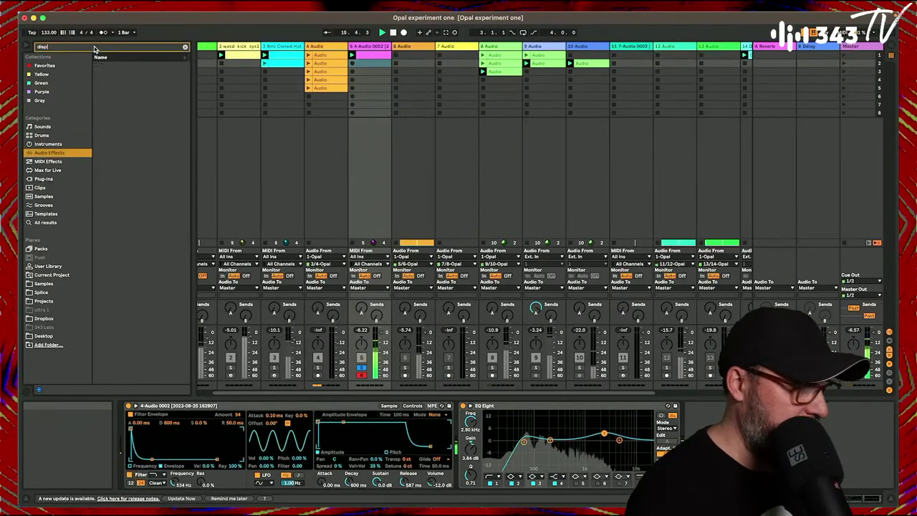
{"action": "left_click", "coordinate": [49, 170]}
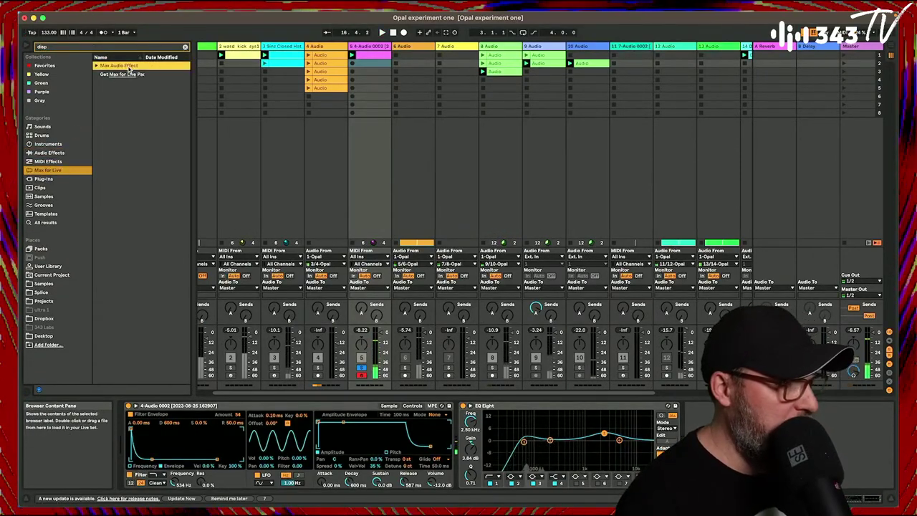
{"action": "double_click", "coordinate": [126, 74]}
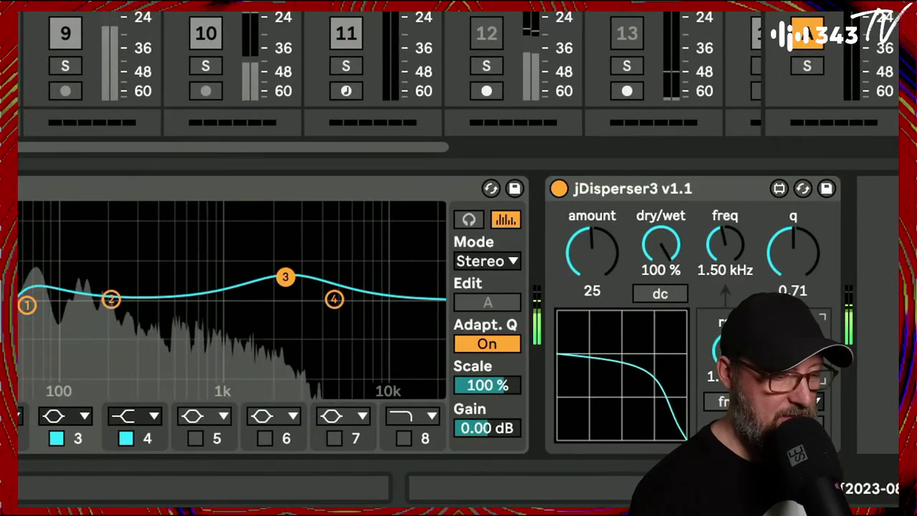
{"action": "mouse_move", "coordinate": [660, 247]}
{"action": "left_mouse_down"}
{"action": "mouse_move", "coordinate": [661, 272]}
{"action": "mouse_move", "coordinate": [661, 244]}
{"action": "left_mouse_up"}
{"action": "left_click_drag", "start_coordinate": [793, 251], "coordinate": [793, 228]}
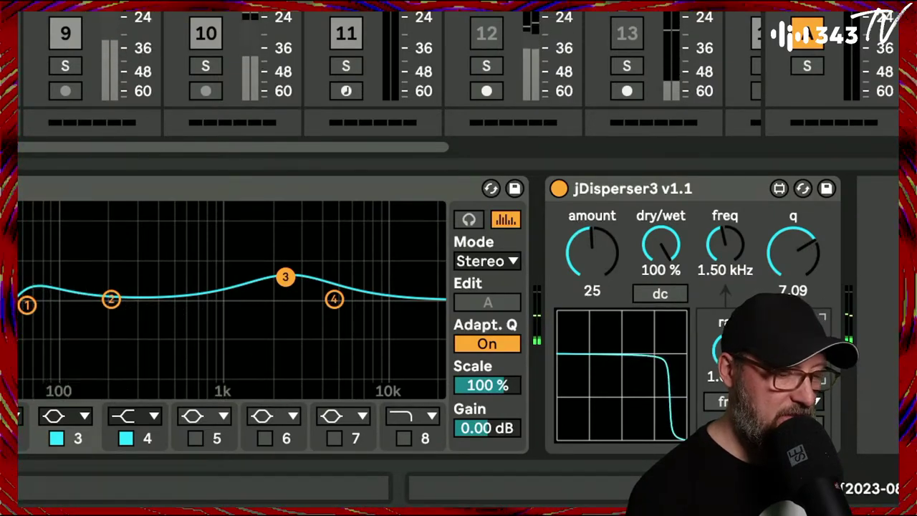
{"action": "left_click_drag", "start_coordinate": [592, 252], "coordinate": [602, 269]}
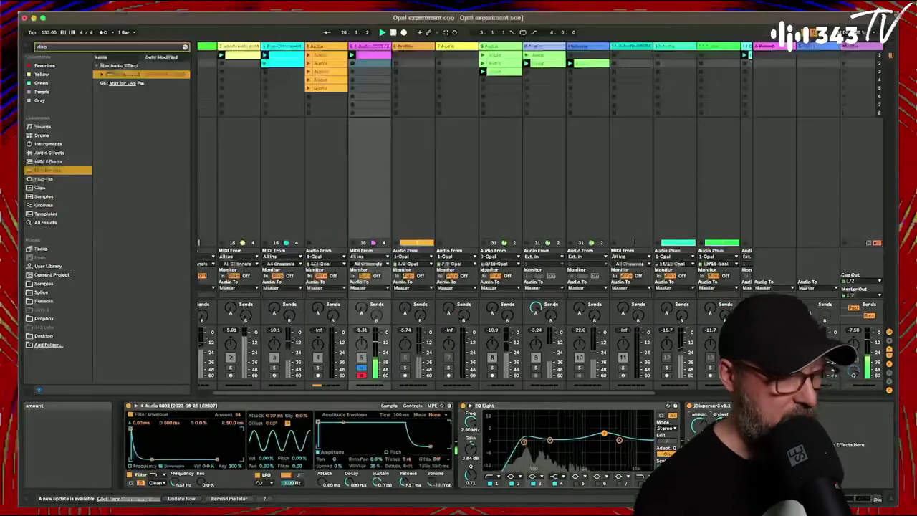
Clear the browser search and add Echo after jDisperser3 on track 5, with Dry/Wet at 29%.
{"action": "left_click", "coordinate": [44, 153]}
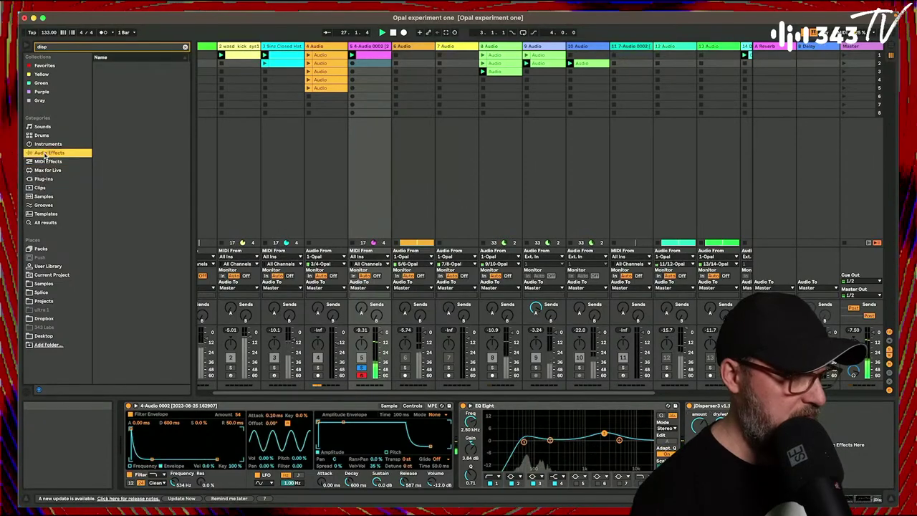
{"action": "left_click", "coordinate": [183, 47]}
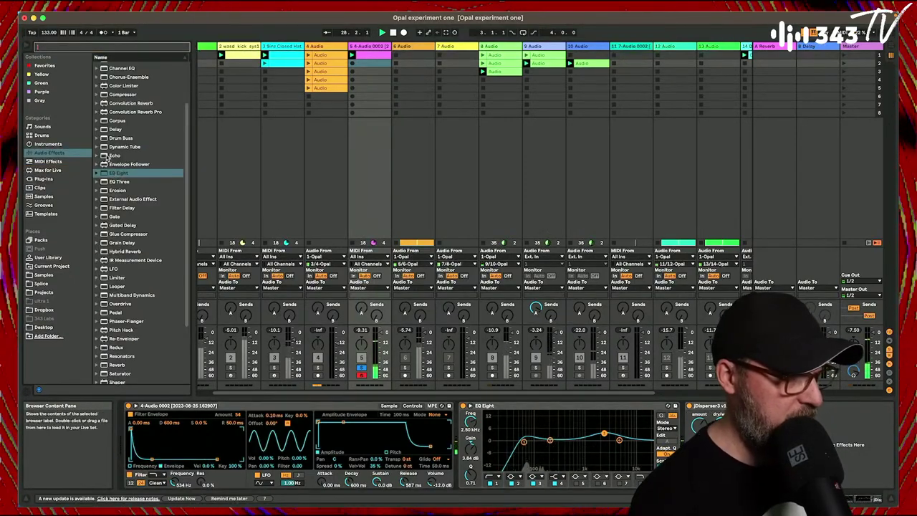
{"action": "left_click", "coordinate": [103, 155]}
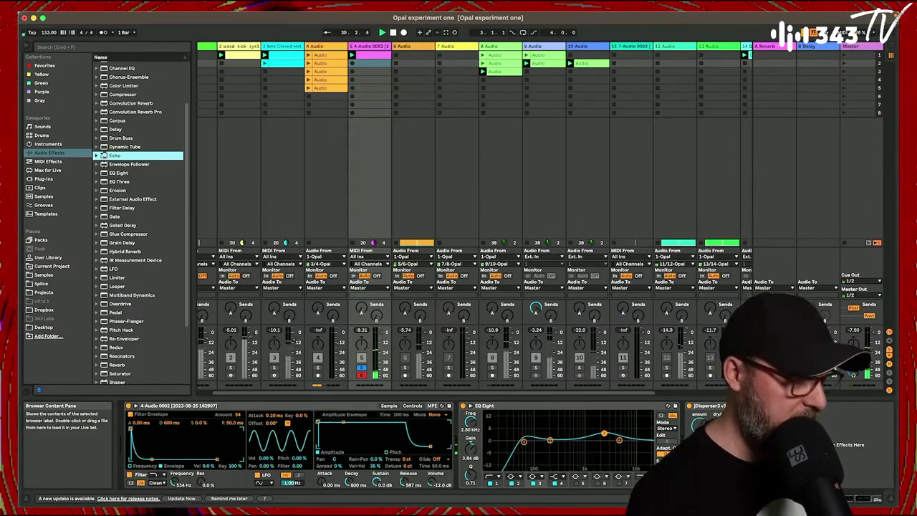
{"action": "double_click", "coordinate": [104, 157]}
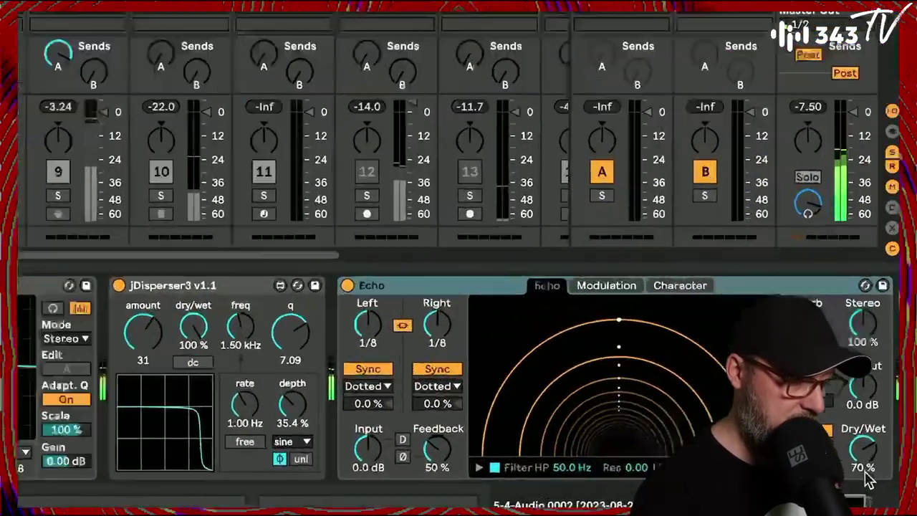
{"action": "left_click_drag", "start_coordinate": [865, 472], "coordinate": [865, 498]}
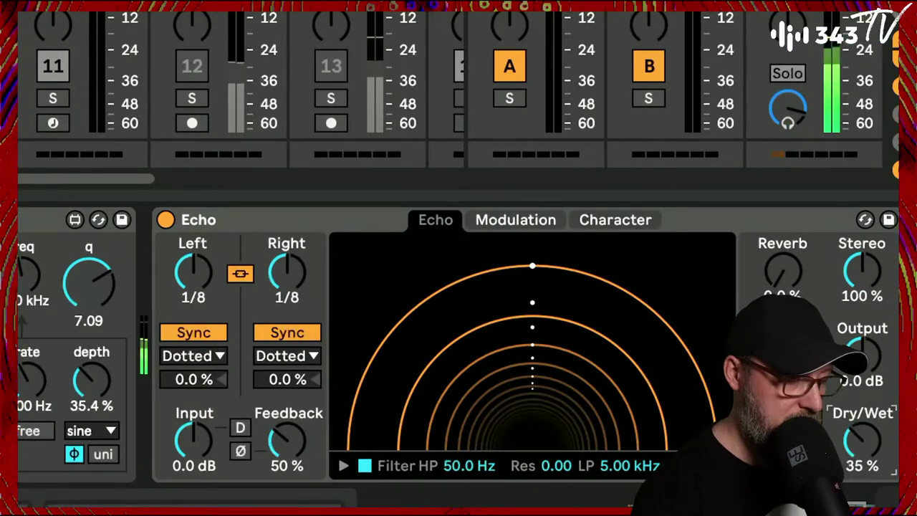
Shape Echo's filter with the high-pass at 769 Hz, resonance at 0.04 and the low-pass at 6.52 kHz.
{"action": "left_click", "coordinate": [344, 466]}
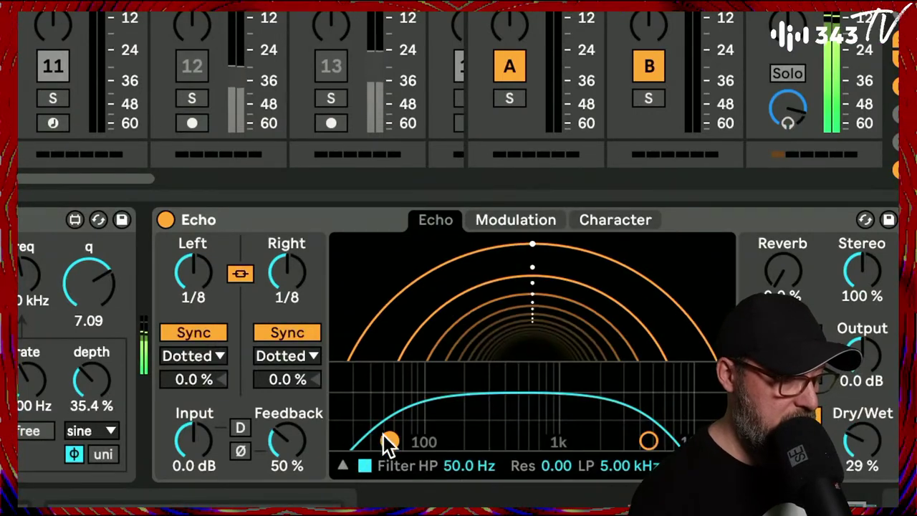
{"action": "left_click_drag", "start_coordinate": [388, 437], "coordinate": [540, 438]}
{"action": "left_click_drag", "start_coordinate": [648, 440], "coordinate": [663, 428]}
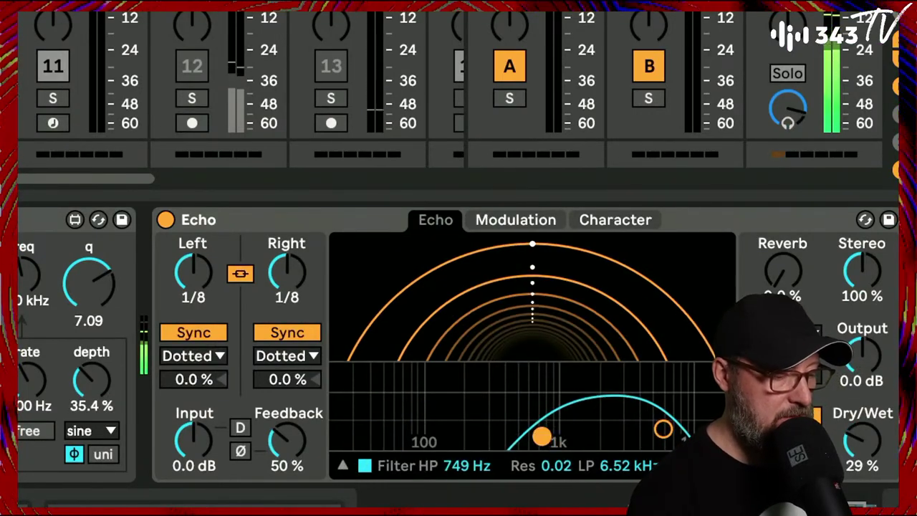
{"action": "left_click_drag", "start_coordinate": [542, 436], "coordinate": [542, 430]}
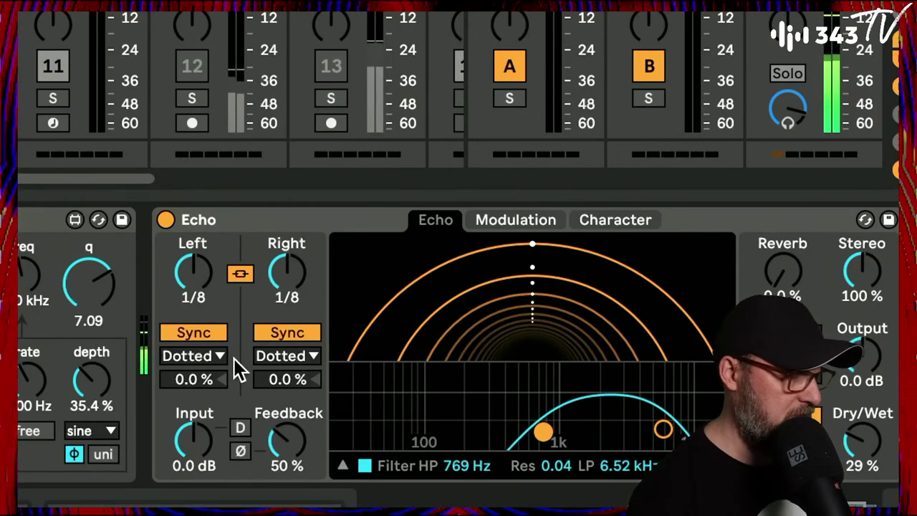
Offset Echo's delay times to -0.7% on the left channel and 0.7% on the right.
{"action": "left_click", "coordinate": [283, 377]}
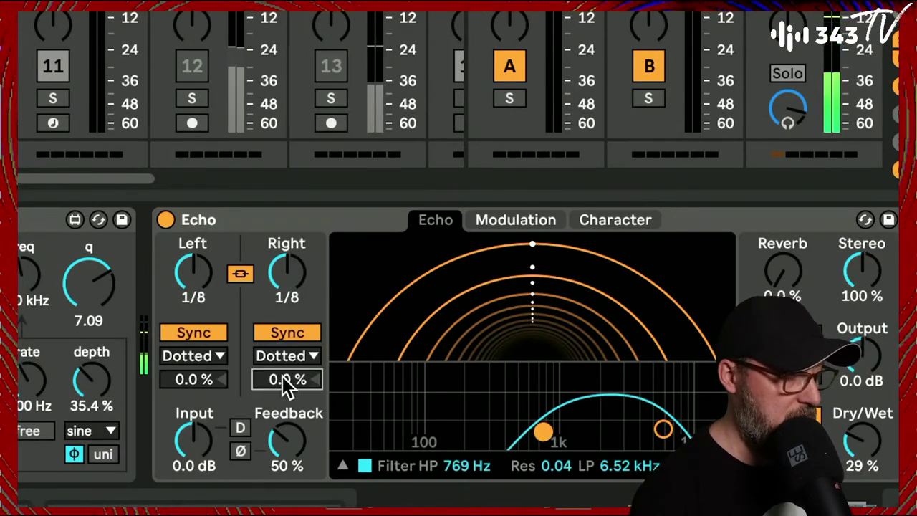
{"action": "key", "text": "Up"}
{"action": "left_click", "coordinate": [216, 377]}
{"action": "key", "text": "Down"}
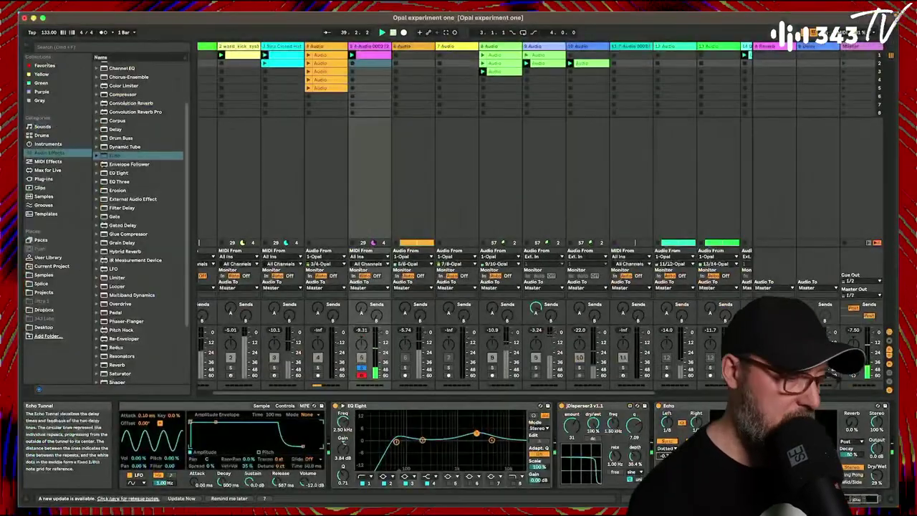
Add a Glue Compressor after Echo at the end of track 5's device chain.
{"action": "scroll", "coordinate": [244, 380], "scroll_direction": "left", "scroll_amount": 2}
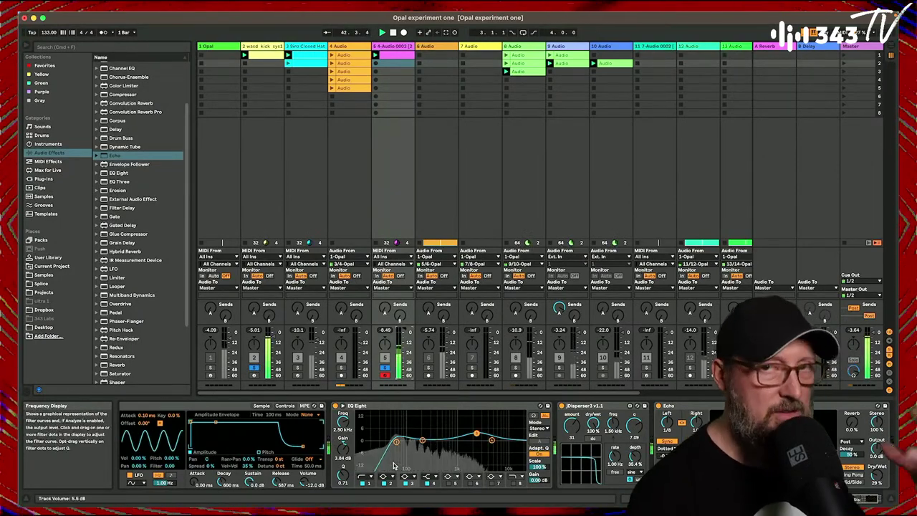
{"action": "scroll", "coordinate": [394, 466], "scroll_direction": "right", "scroll_amount": 3}
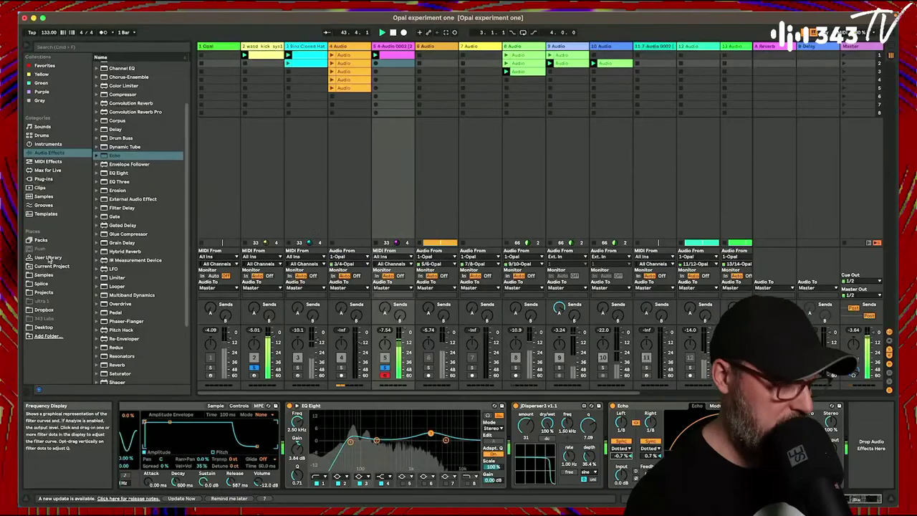
{"action": "double_click", "coordinate": [122, 234]}
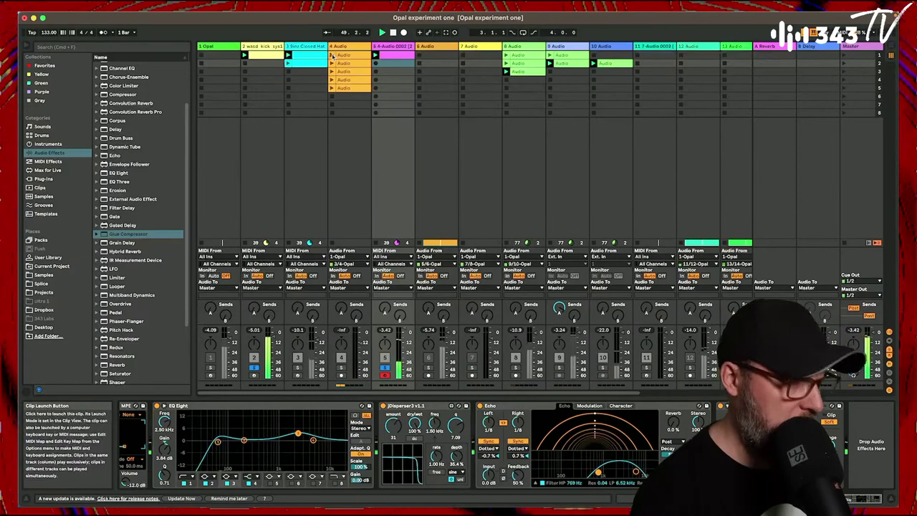
Unsolo track 5, start playback of the full mix, and launch the closed hat track's second clip.
{"action": "left_click", "coordinate": [383, 370]}
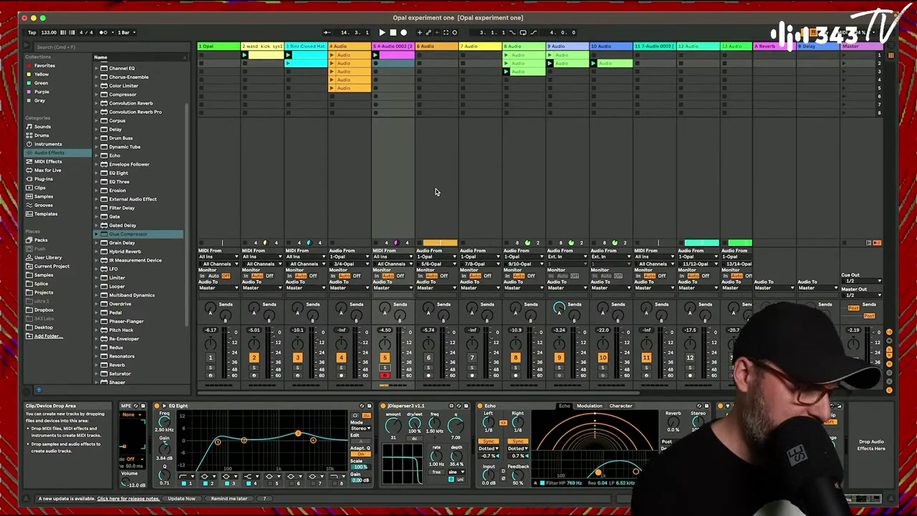
{"action": "key", "text": "space"}
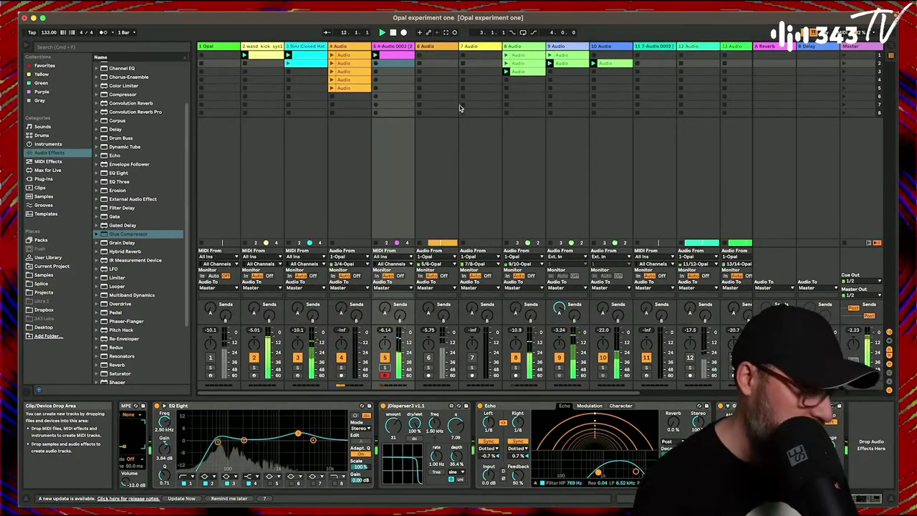
{"action": "left_click", "coordinate": [293, 63]}
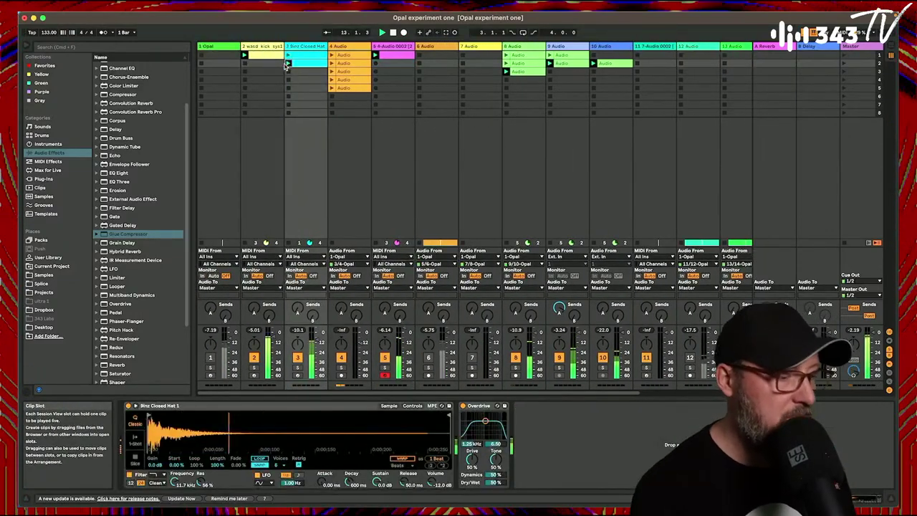
Audition track 12 in solo during playback, and unsolo it again.
{"action": "scroll", "coordinate": [552, 149], "scroll_direction": "right", "scroll_amount": 4}
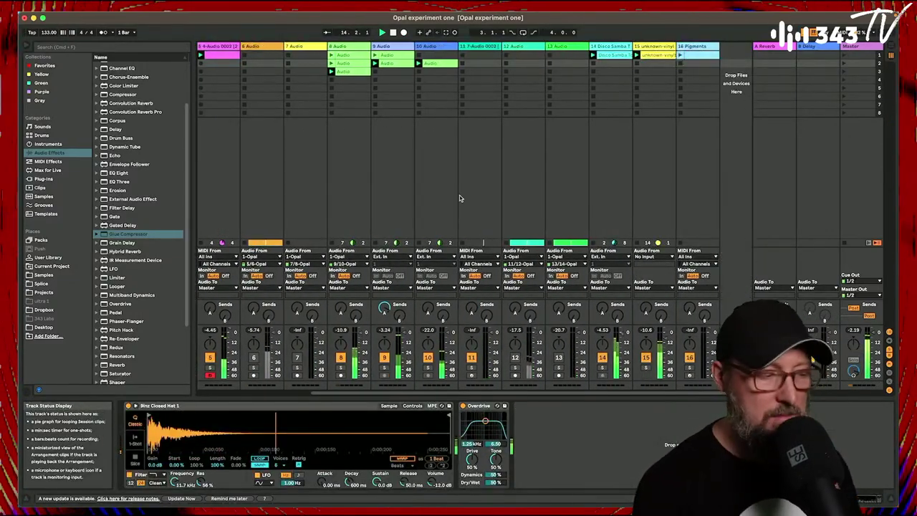
{"action": "scroll", "coordinate": [459, 195], "scroll_direction": "left", "scroll_amount": 3}
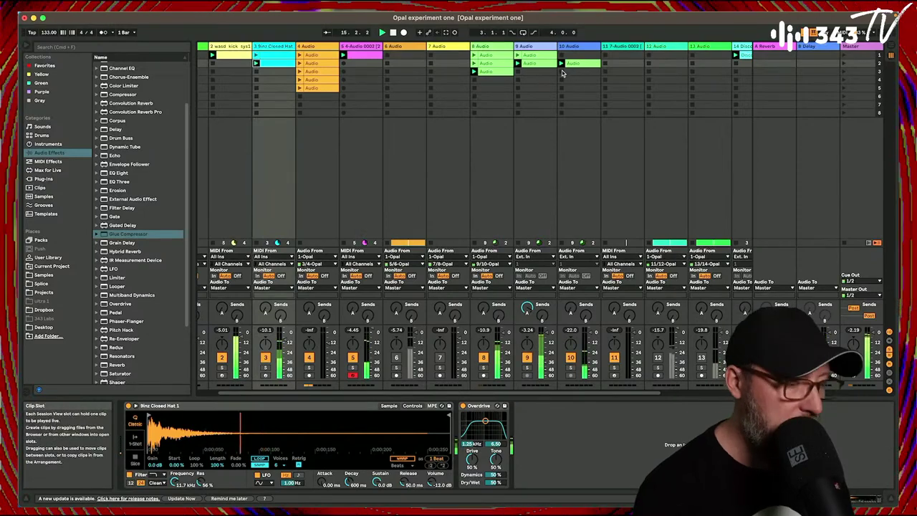
{"action": "left_click", "coordinate": [658, 367]}
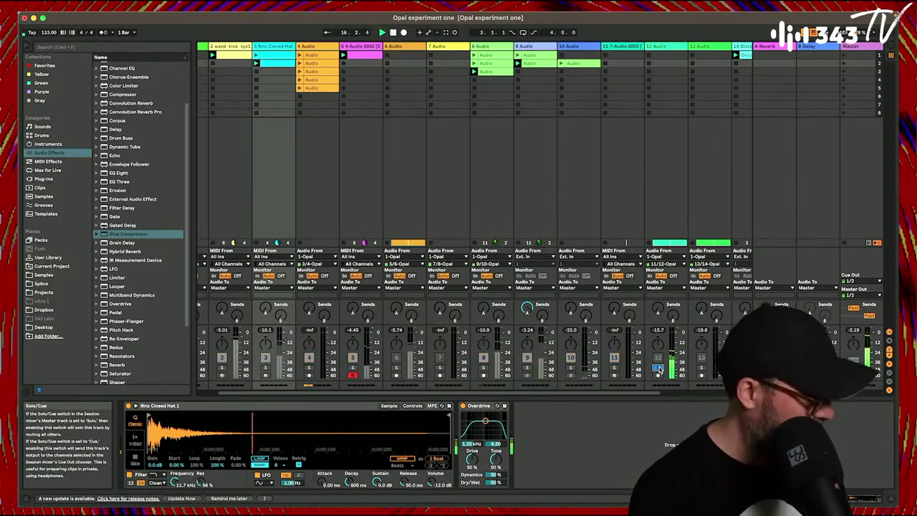
{"action": "left_click", "coordinate": [659, 368]}
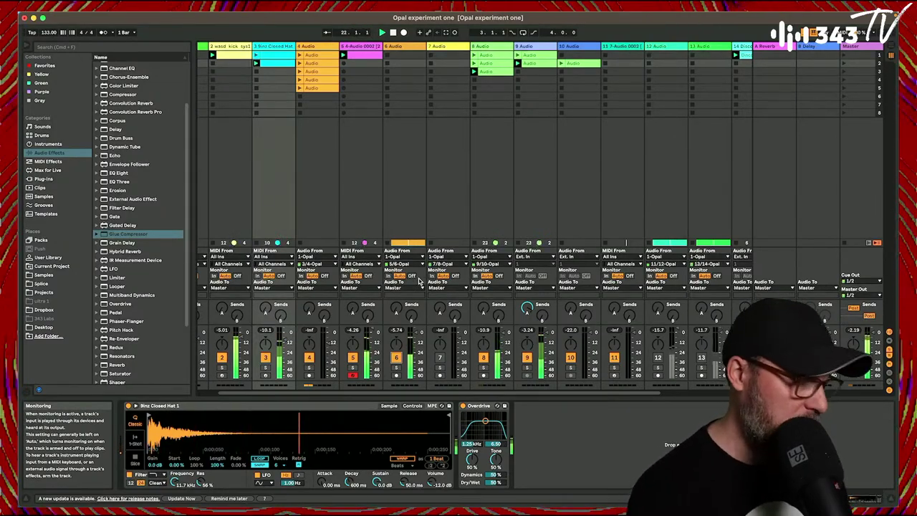
Copy track 6's long recorded audio clip from the Arrangement into track 6's first Session slot.
{"action": "key", "text": "Tab"}
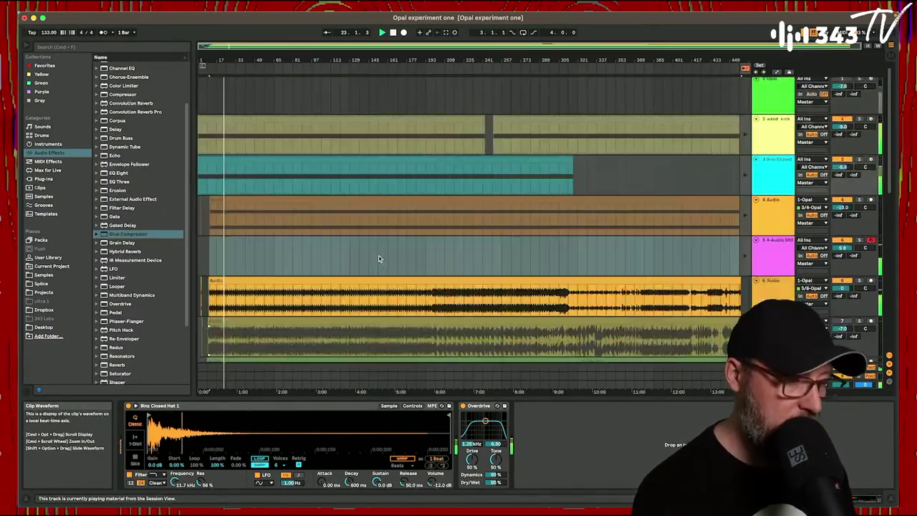
{"action": "scroll", "coordinate": [379, 259], "scroll_direction": "down", "scroll_amount": 10}
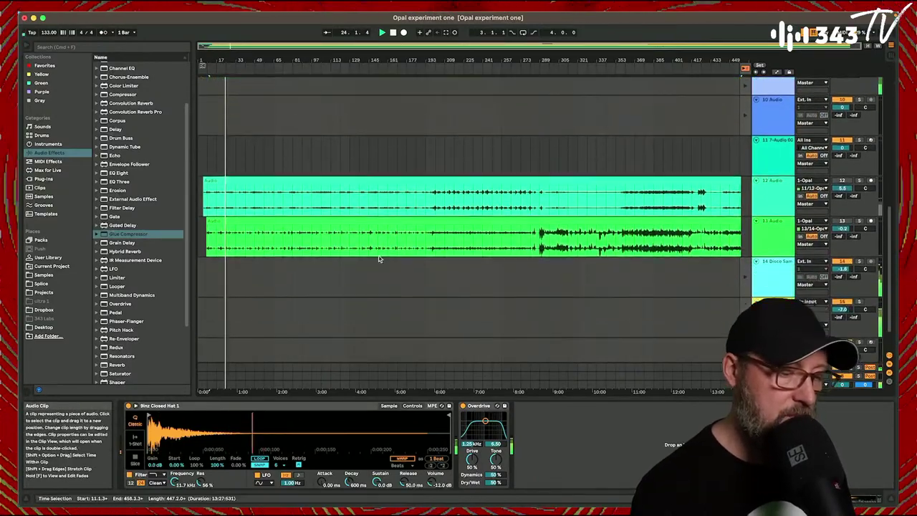
{"action": "scroll", "coordinate": [379, 260], "scroll_direction": "up", "scroll_amount": 5}
{"action": "scroll", "coordinate": [379, 259], "scroll_direction": "up", "scroll_amount": 4}
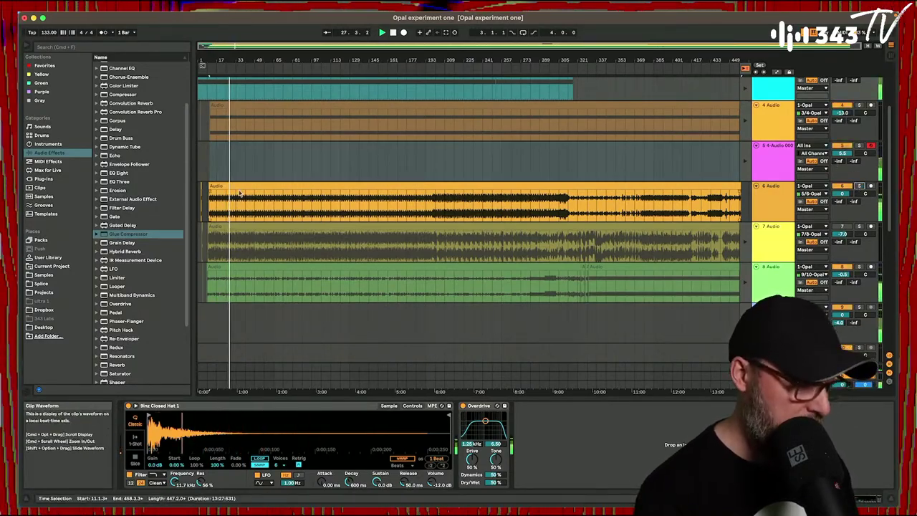
{"action": "left_click", "coordinate": [202, 188]}
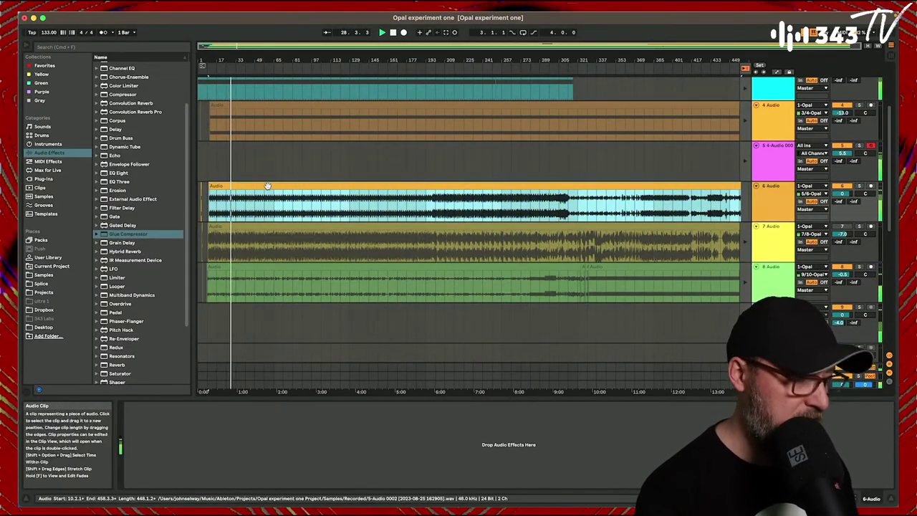
{"action": "key", "text": "Tab"}
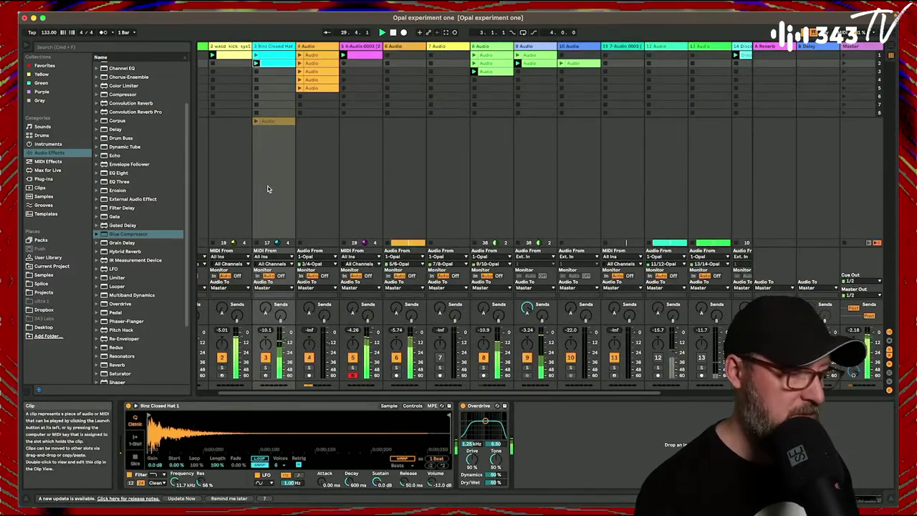
{"action": "left_click", "coordinate": [398, 55]}
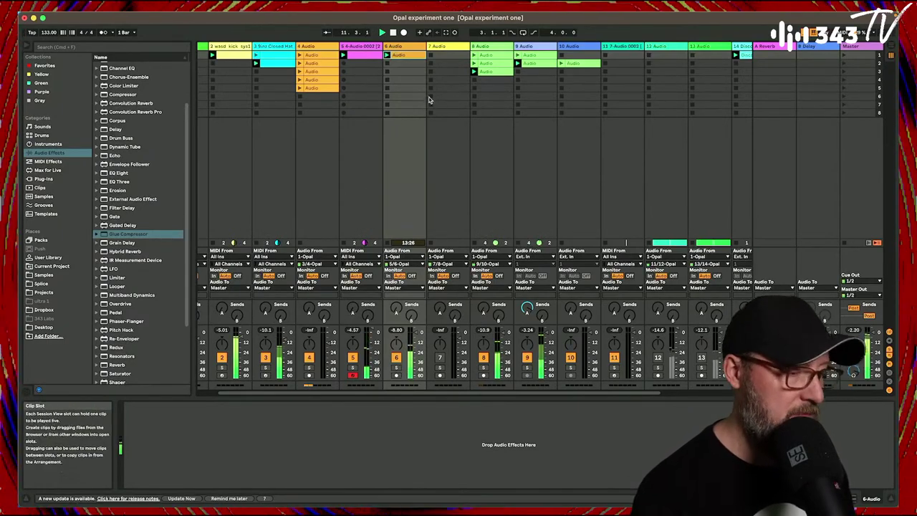
Loop track 6's new clip with a length of 1.0.0 and move the loop to position 195.1.3.
{"action": "double_click", "coordinate": [399, 55]}
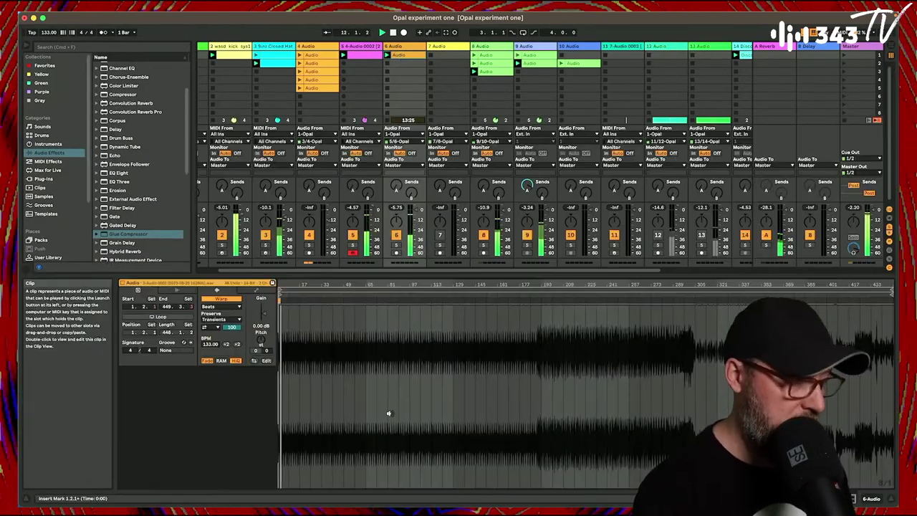
{"action": "left_click", "coordinate": [169, 315]}
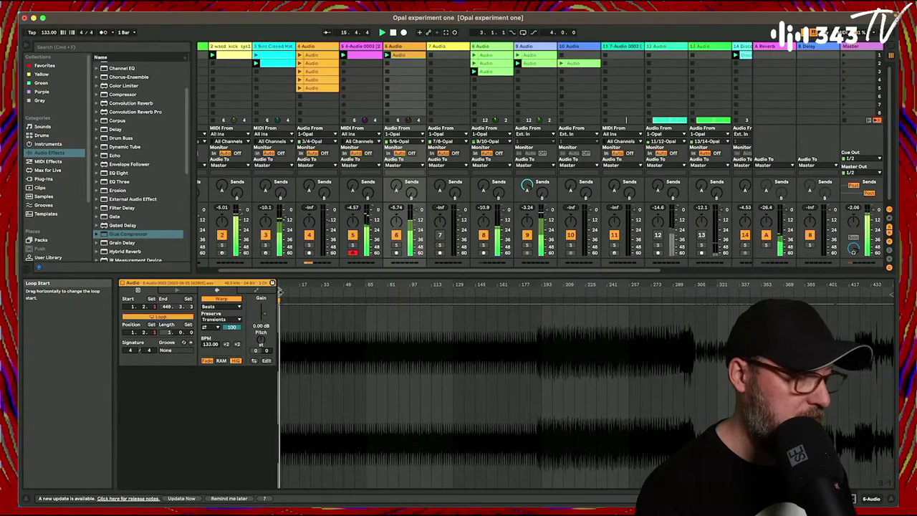
{"action": "mouse_move", "coordinate": [281, 291]}
{"action": "left_mouse_down"}
{"action": "mouse_move", "coordinate": [564, 309]}
{"action": "mouse_move", "coordinate": [545, 292]}
{"action": "mouse_move", "coordinate": [412, 299]}
{"action": "left_mouse_up"}
Stop playback, solo track 6, and move its clip's loop further along the recording.
{"action": "key", "text": "space"}
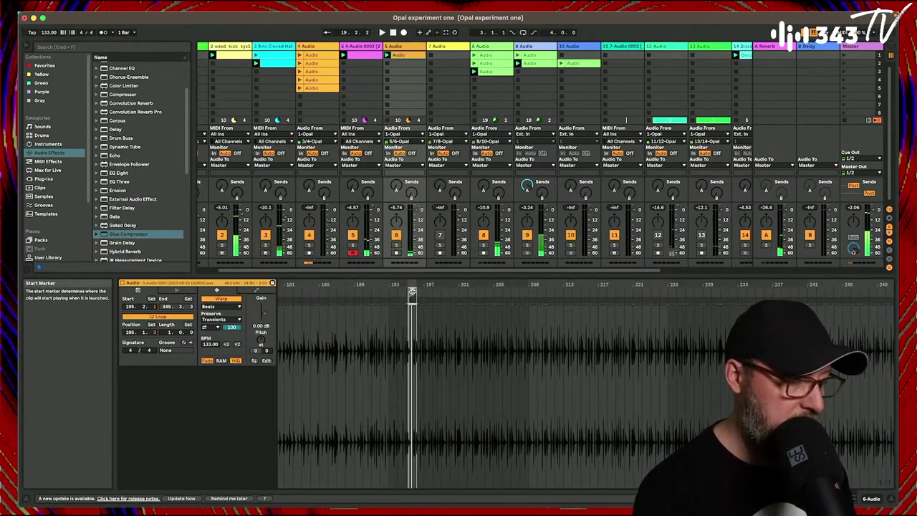
{"action": "left_click", "coordinate": [395, 244]}
{"action": "mouse_move", "coordinate": [412, 294]}
{"action": "left_mouse_down"}
{"action": "mouse_move", "coordinate": [559, 291]}
{"action": "mouse_move", "coordinate": [371, 290]}
{"action": "mouse_move", "coordinate": [609, 293]}
{"action": "mouse_move", "coordinate": [459, 289]}
{"action": "mouse_move", "coordinate": [614, 313]}
{"action": "left_mouse_up"}
Add a Compressor to track 6's empty device chain.
{"action": "left_click", "coordinate": [395, 47]}
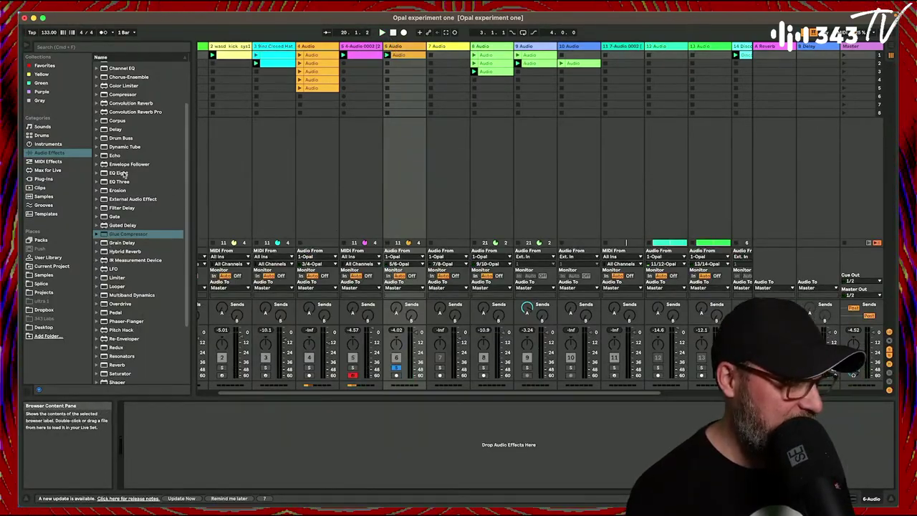
{"action": "double_click", "coordinate": [106, 96]}
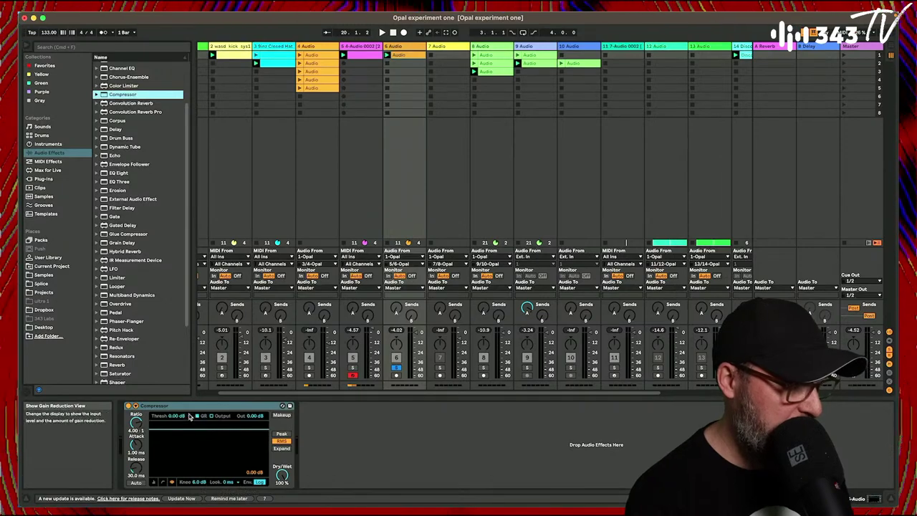